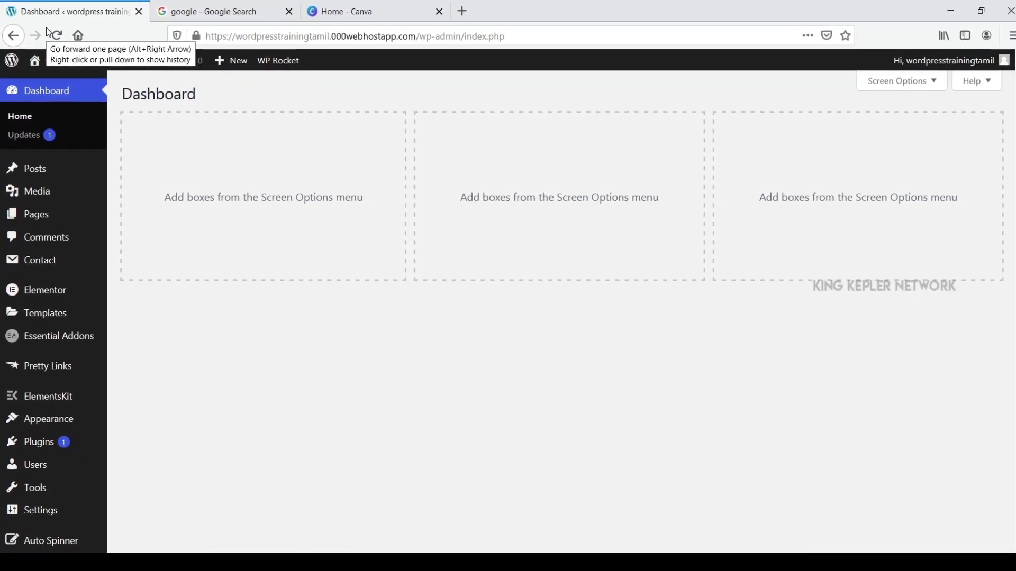
Open the live wordpress training tamil site in a new browser tab and switch to it.
mouse_move(58, 195)
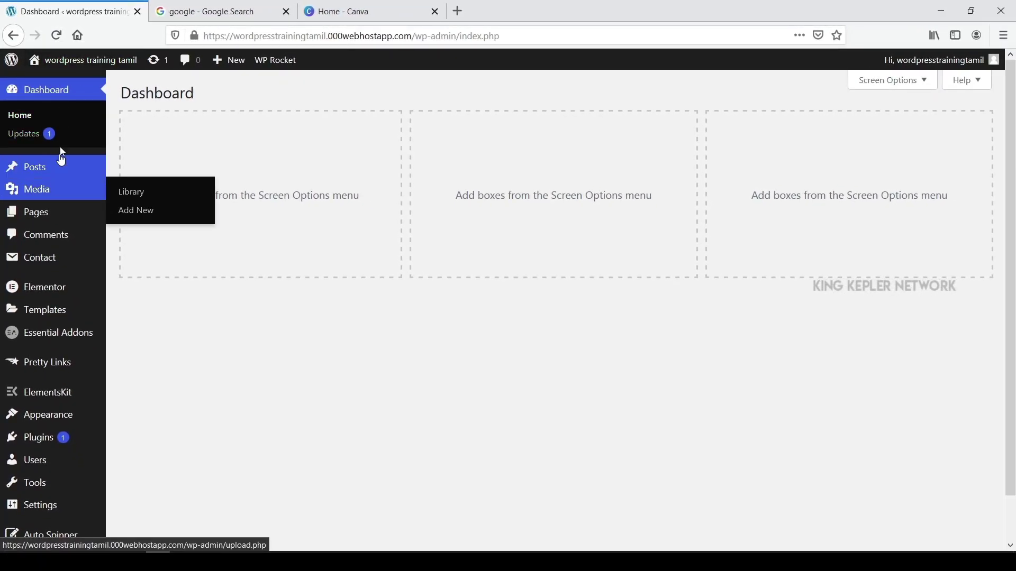
mouse_move(63, 63)
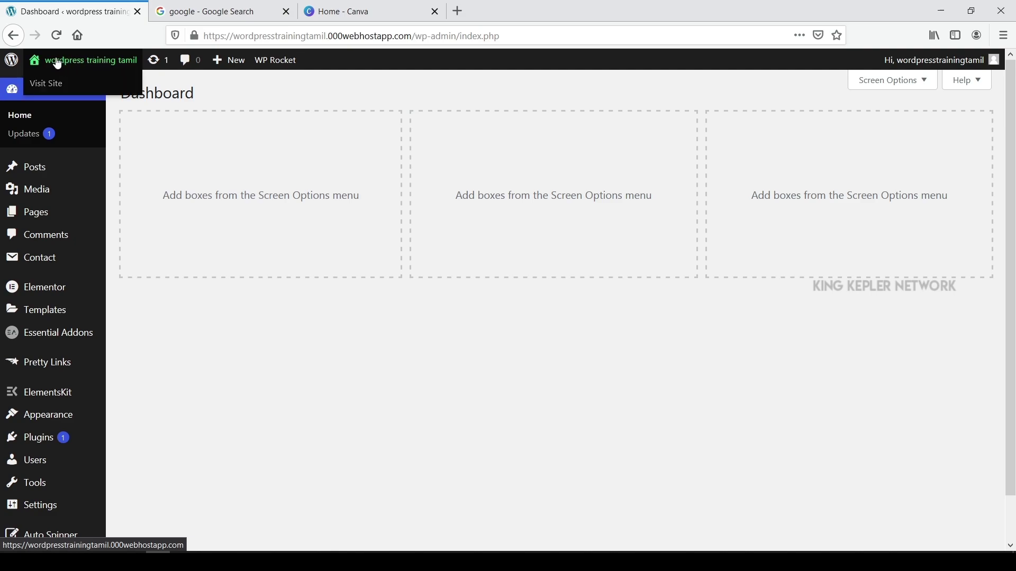
right_click(46, 87)
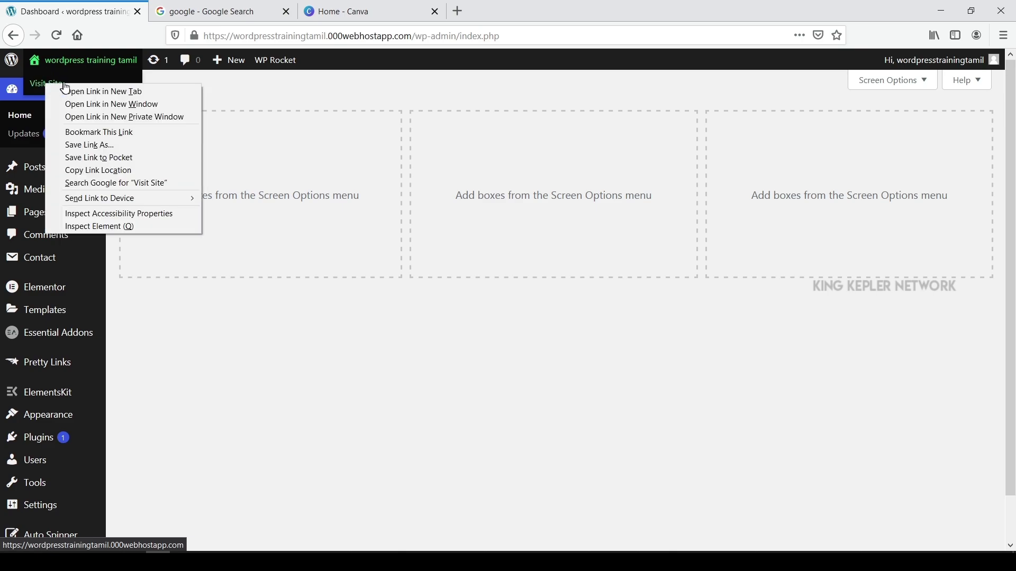
click(63, 91)
click(177, 15)
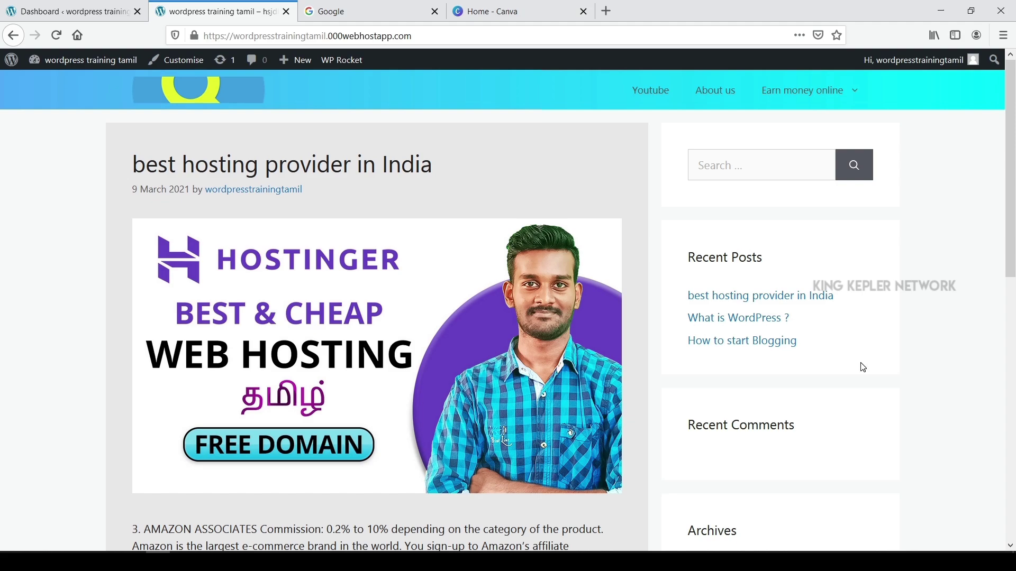
Customise the site's theme, going to the Site Identity settings and opening the image chooser for changing the logo.
click(182, 62)
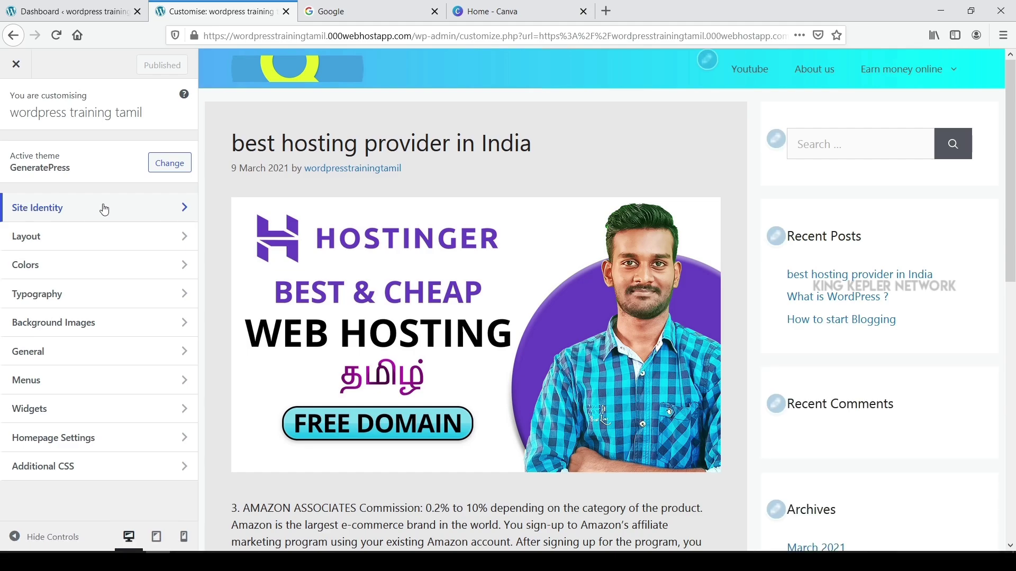
click(104, 209)
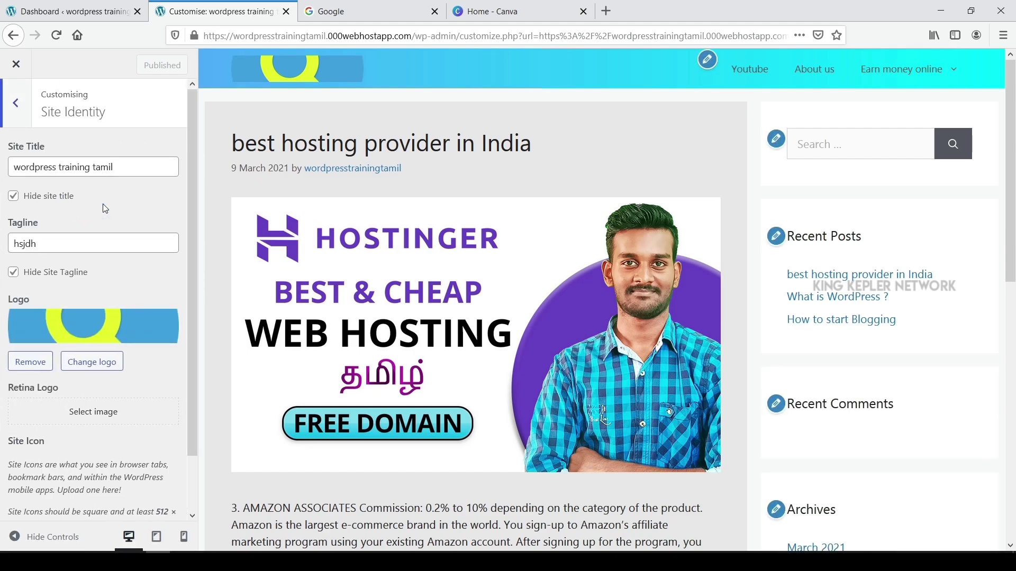
scroll(100, 228, down, 1)
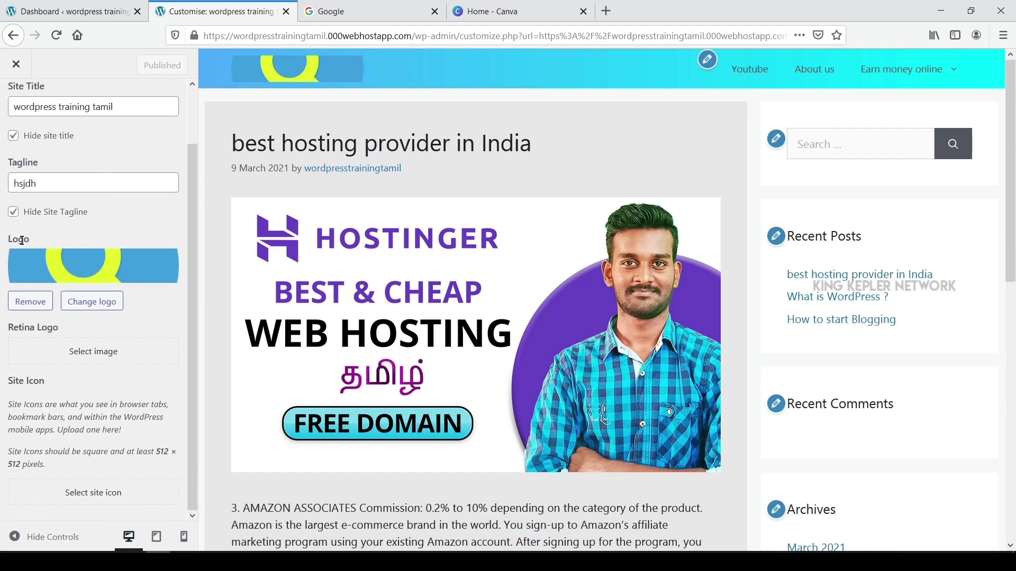
click(100, 302)
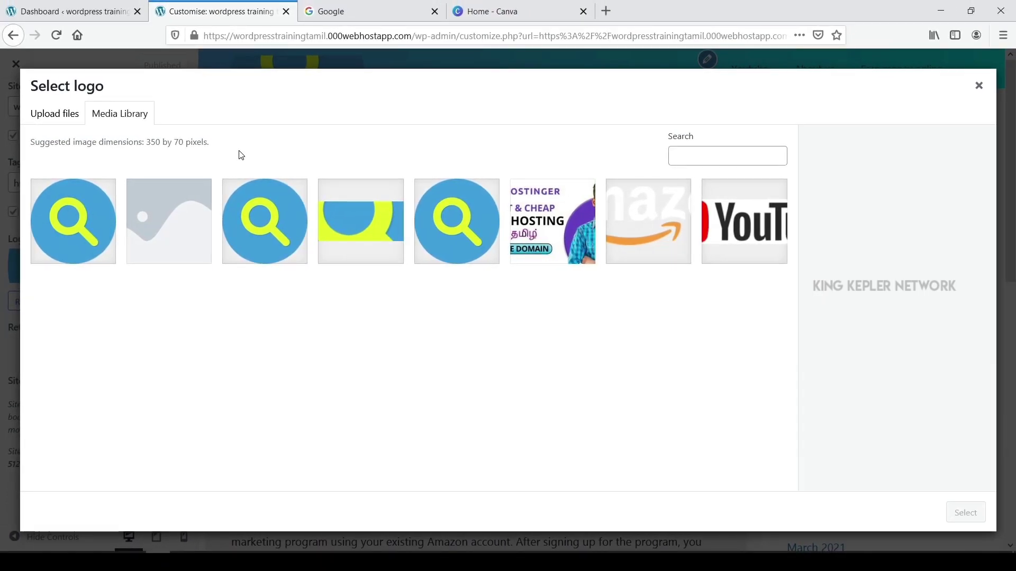
Search Google for "generate press theme website logo size" and highlight the suggested logo dimensions in the answer.
click(332, 13)
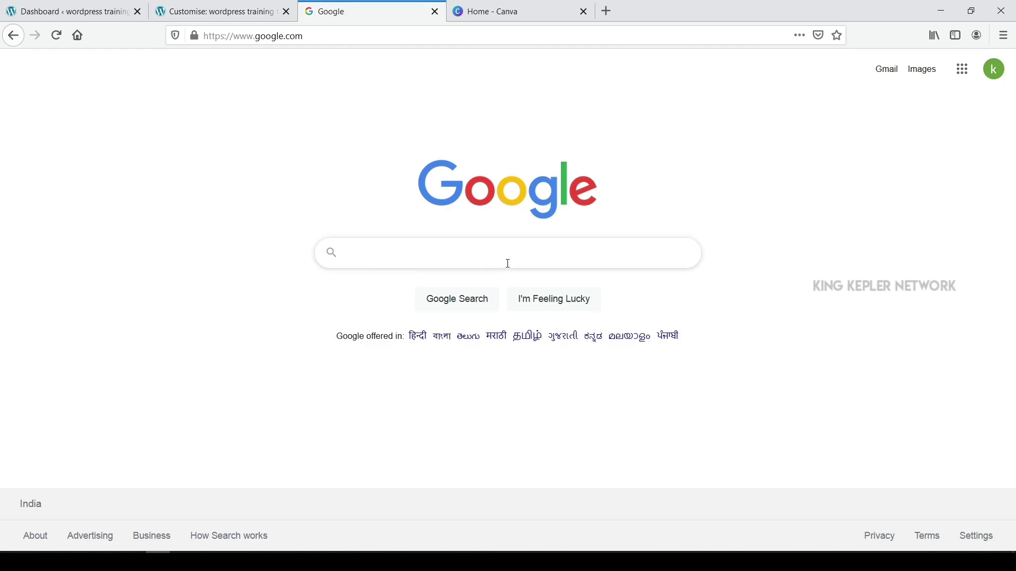
text(gen)
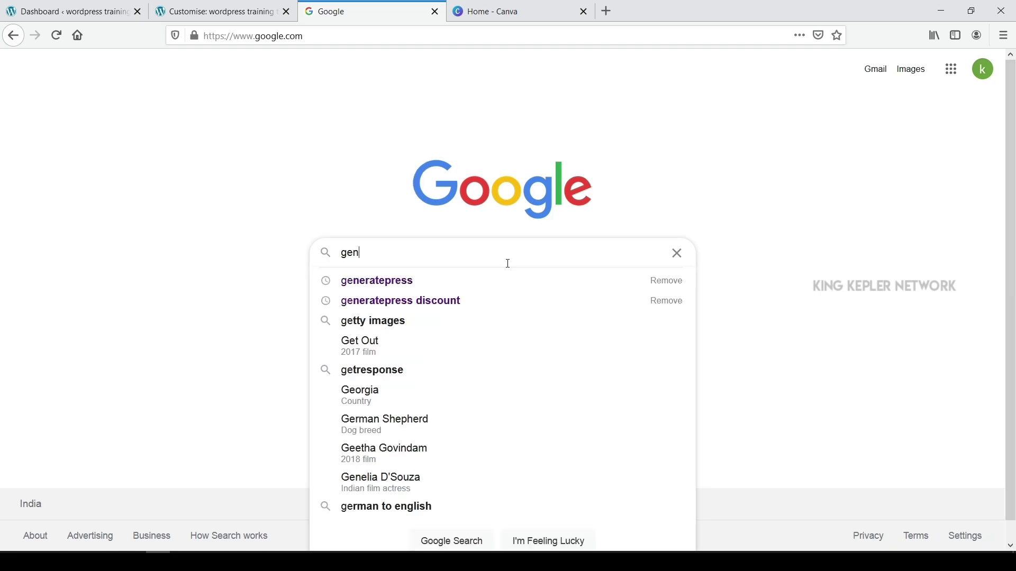
text(erate)
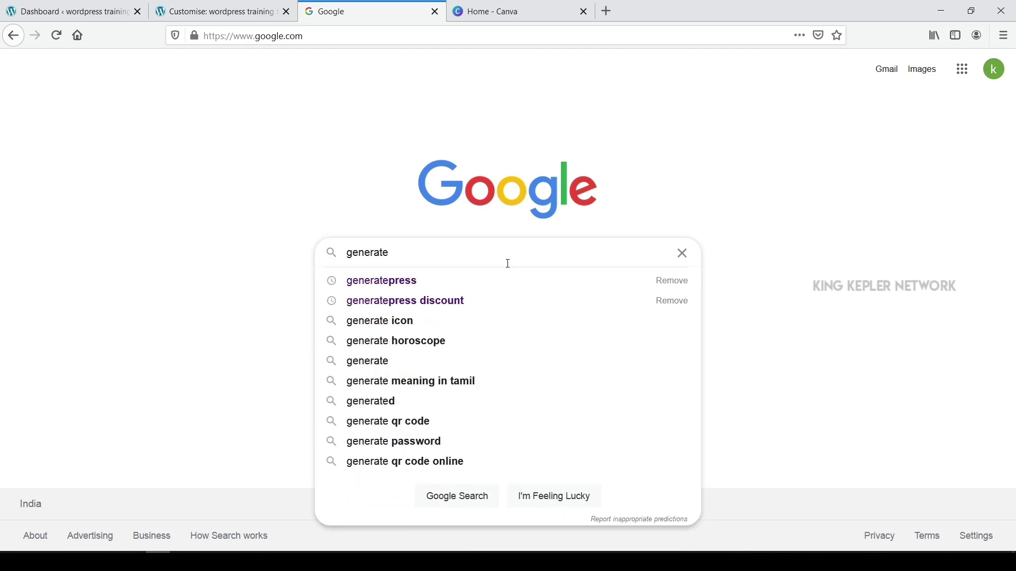
text( press)
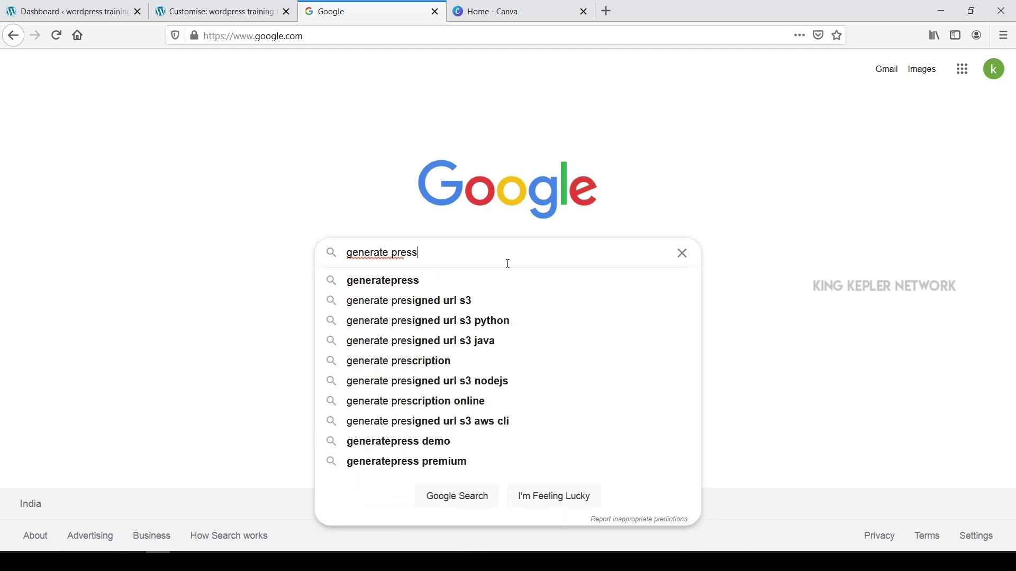
text( theme)
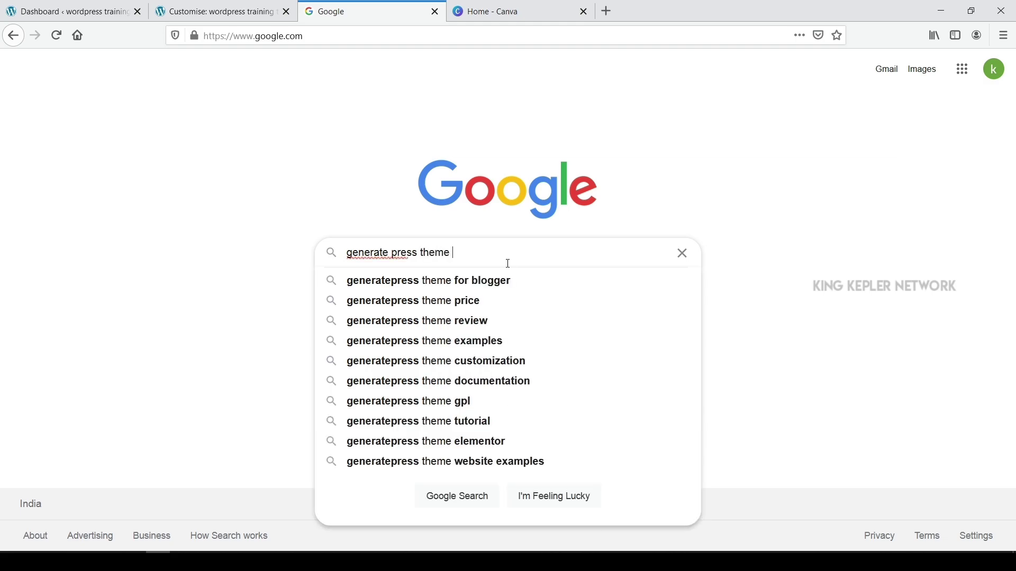
text( webs)
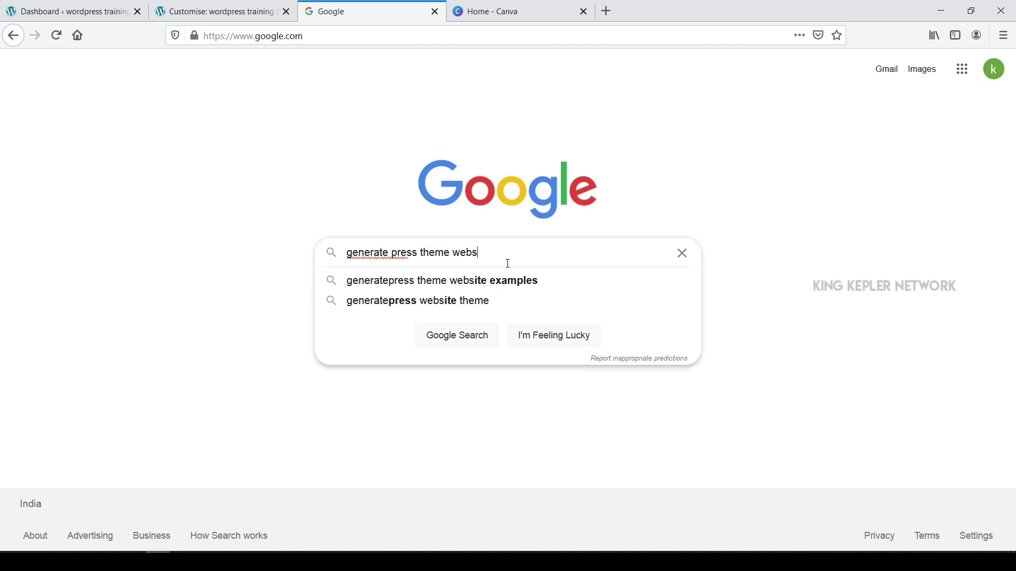
text(ite )
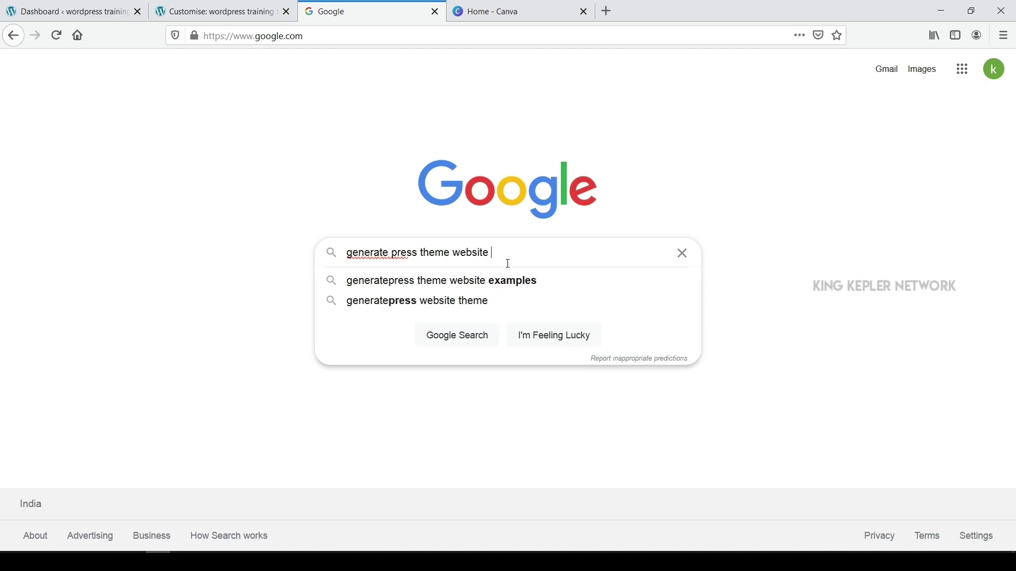
text(logo)
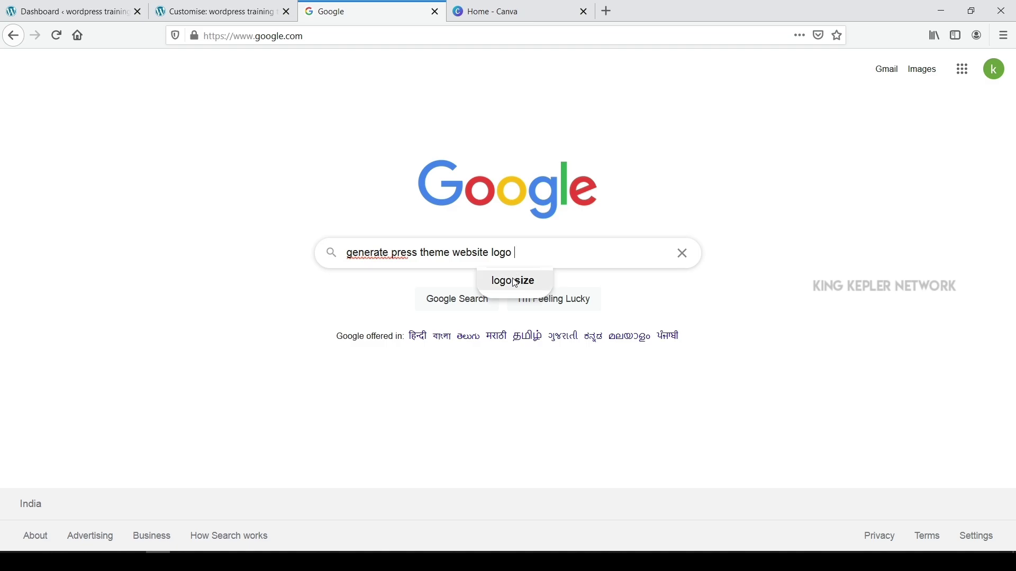
click(514, 281)
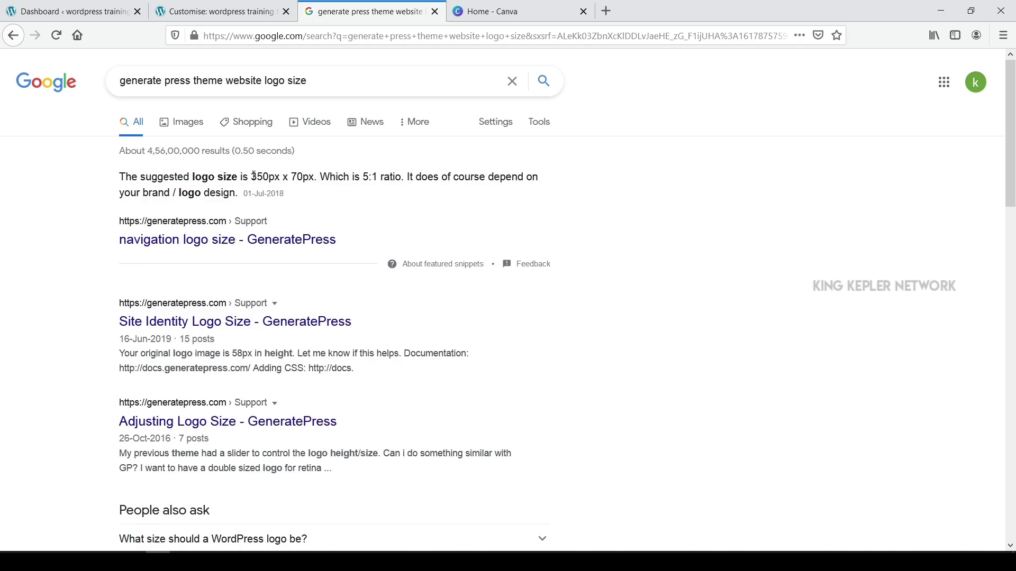
drag(255, 176, 320, 179)
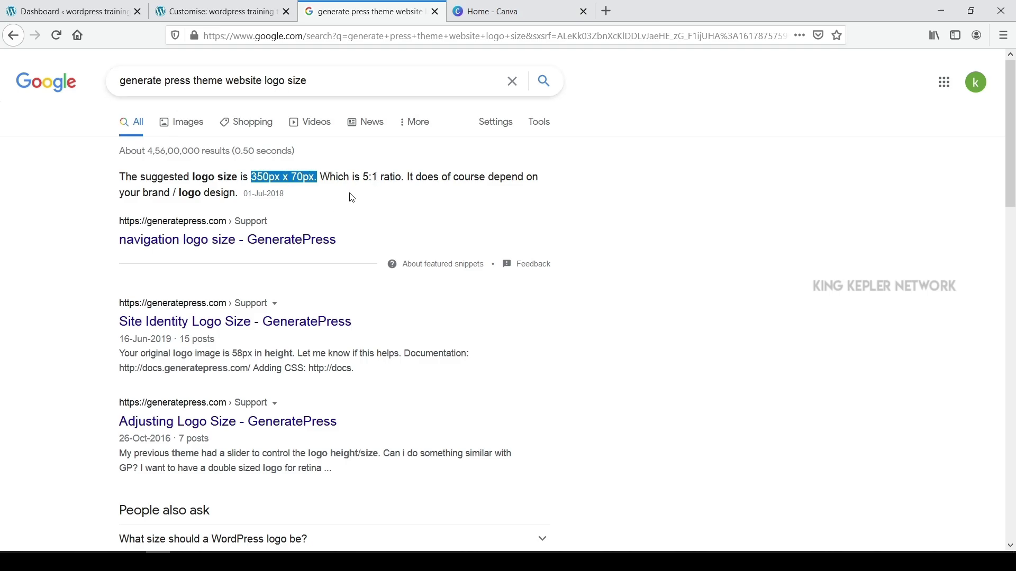
click(637, 268)
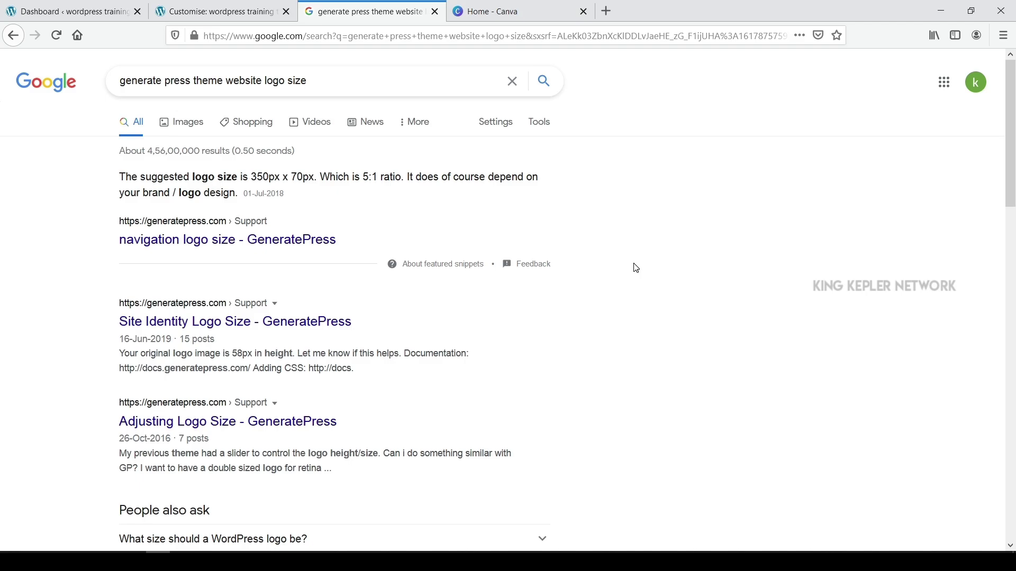
Switch to Canva and create a new custom-size design of 350 × 70 px.
click(497, 10)
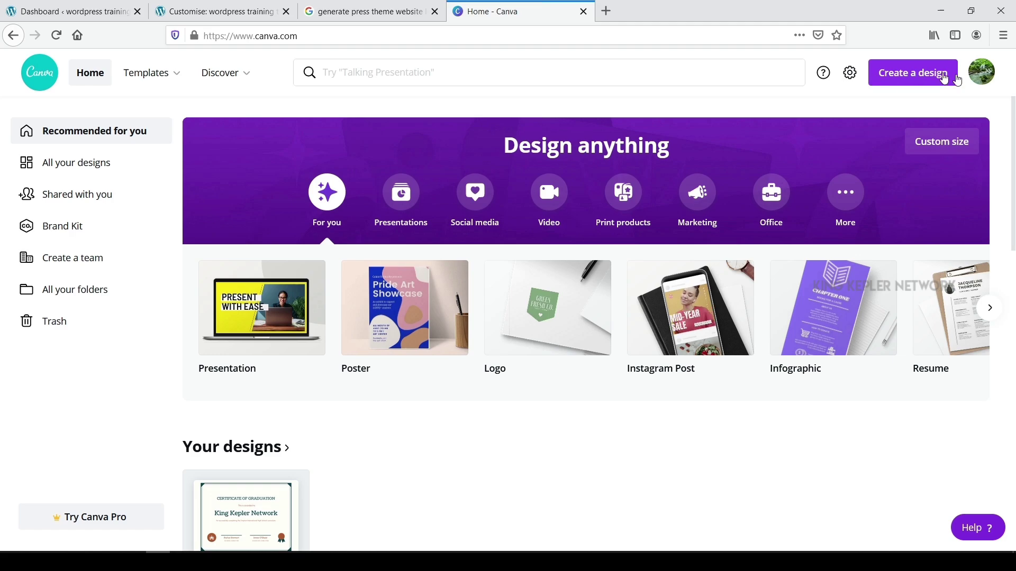
click(909, 76)
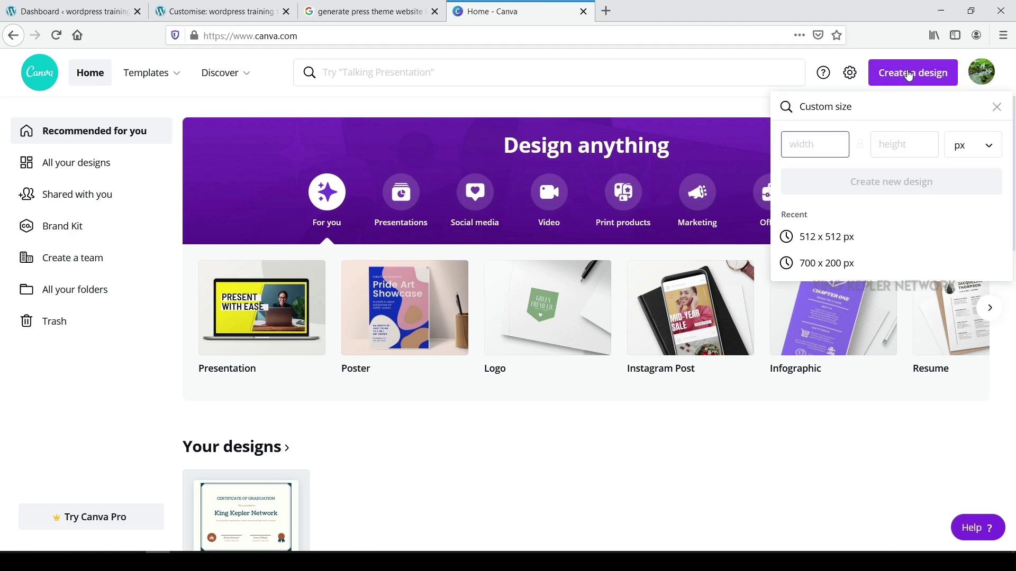
click(998, 106)
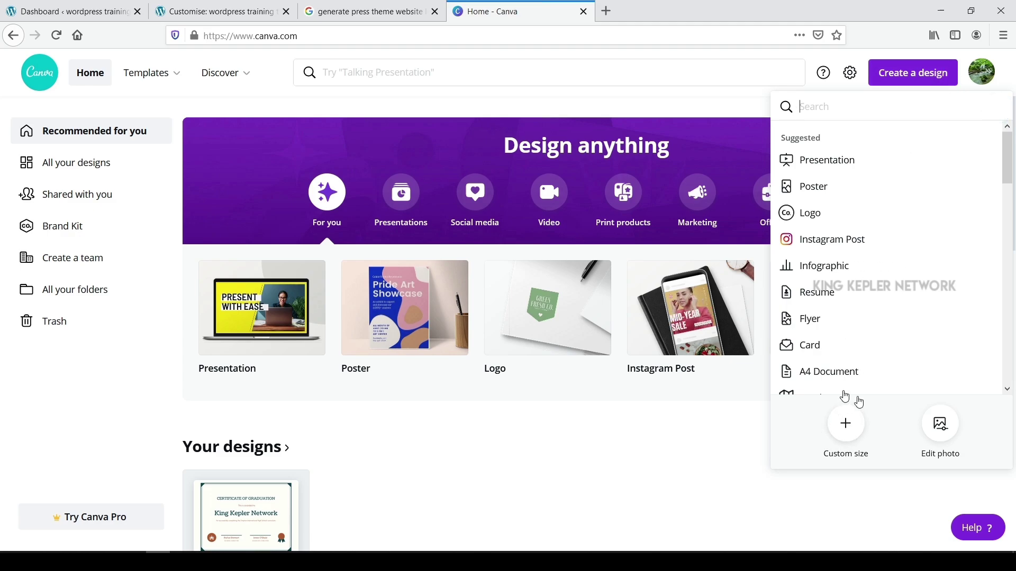
click(846, 426)
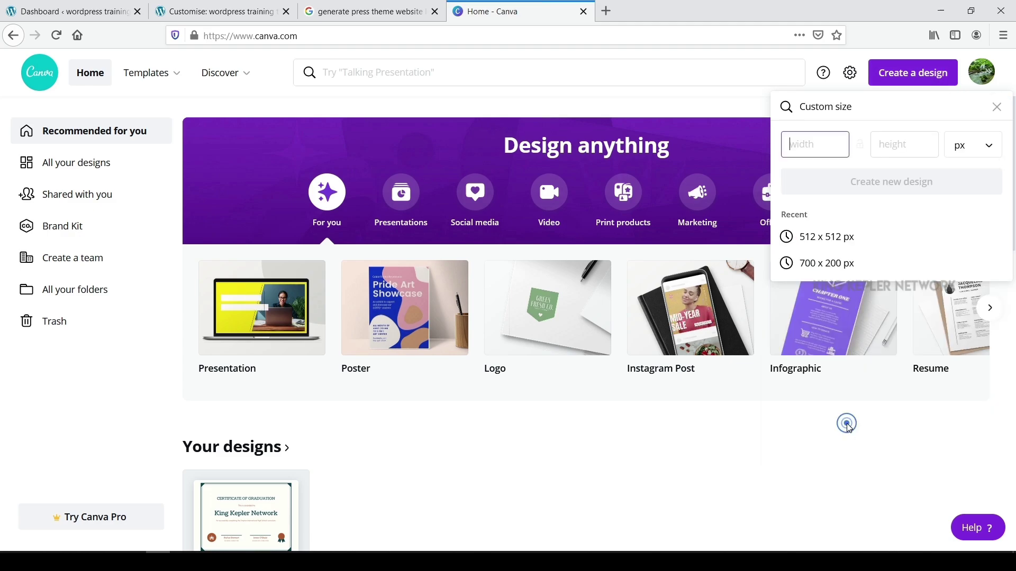
click(418, 7)
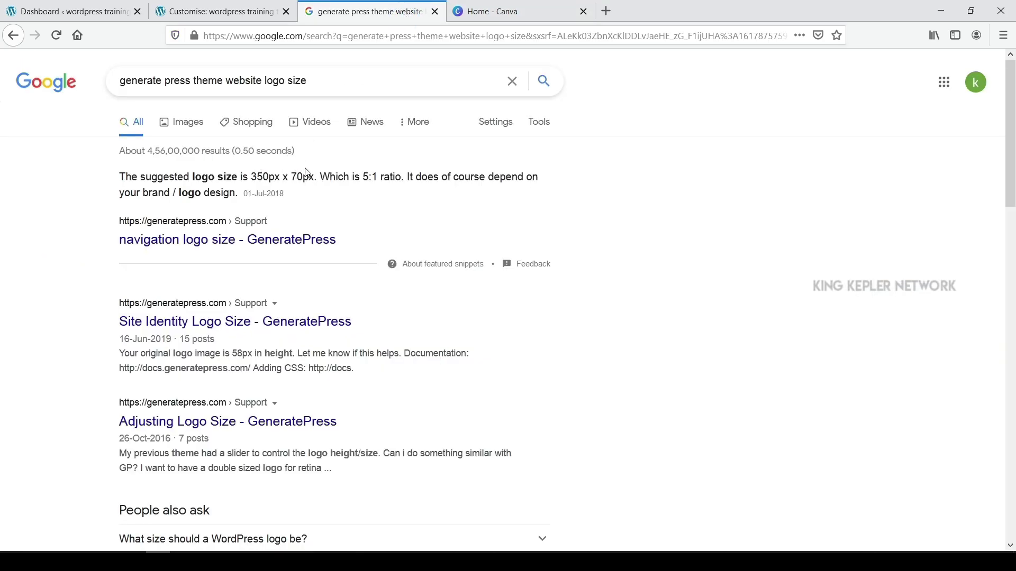
click(484, 11)
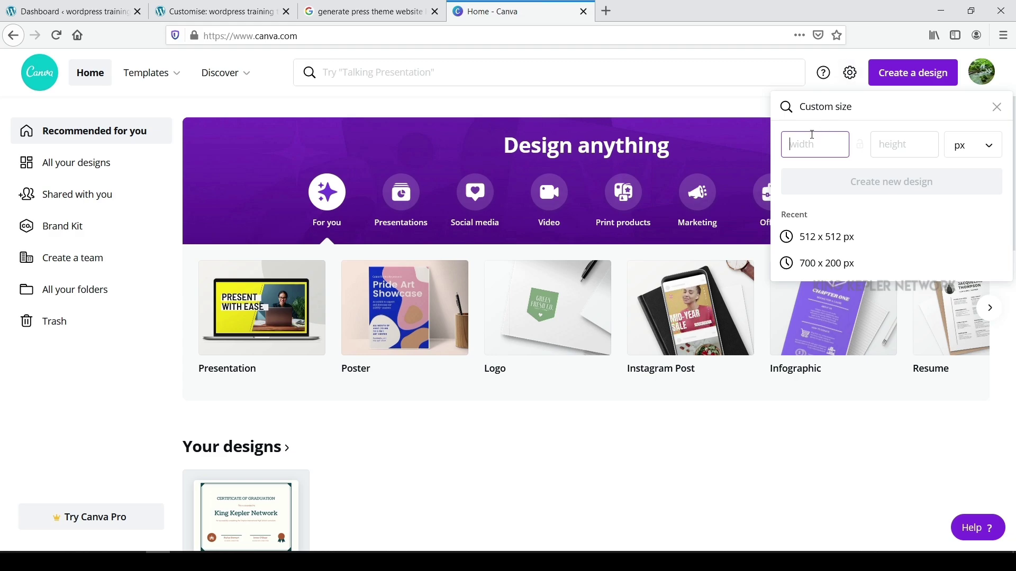
text(350)
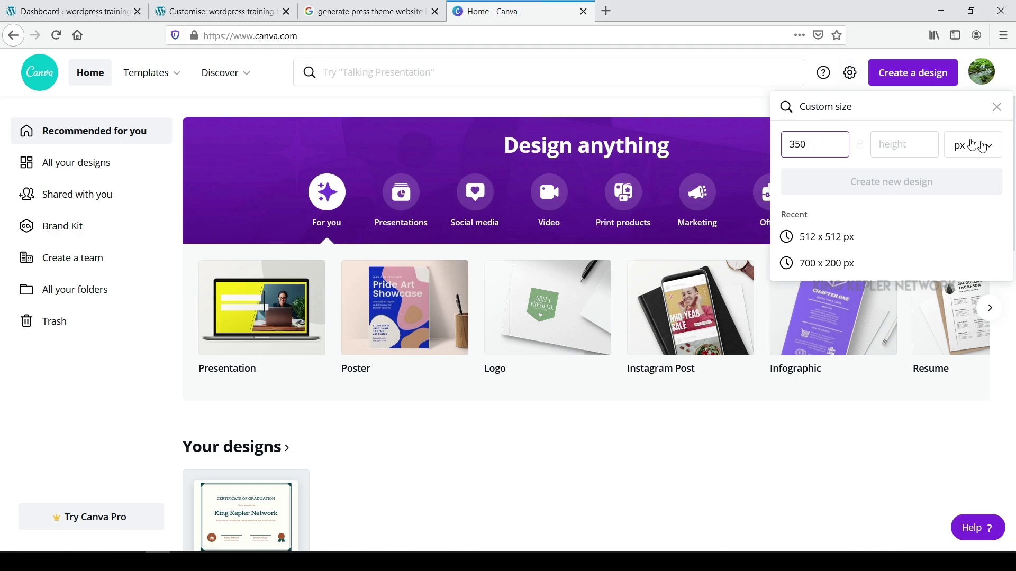
click(925, 145)
text(70)
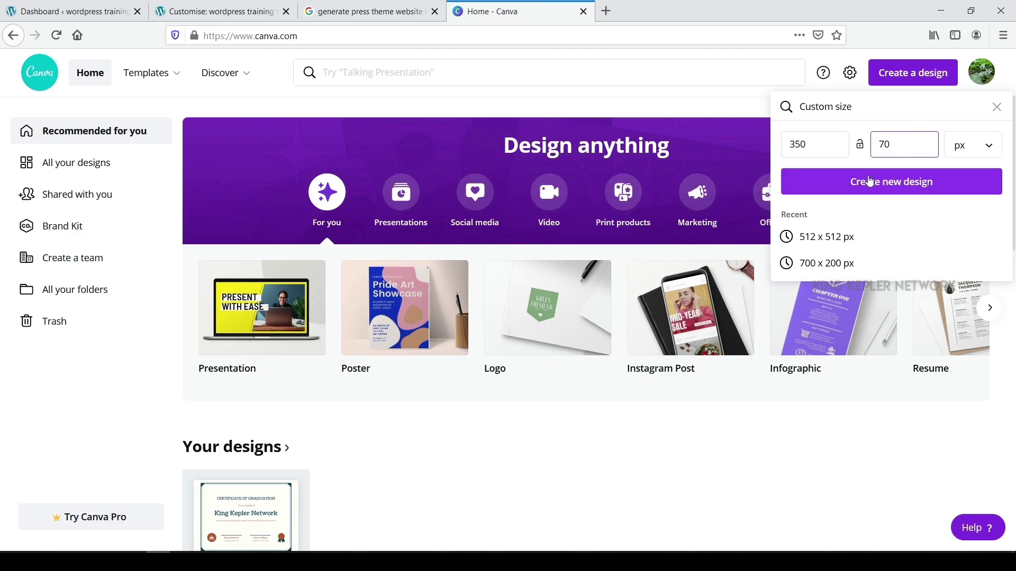
click(964, 181)
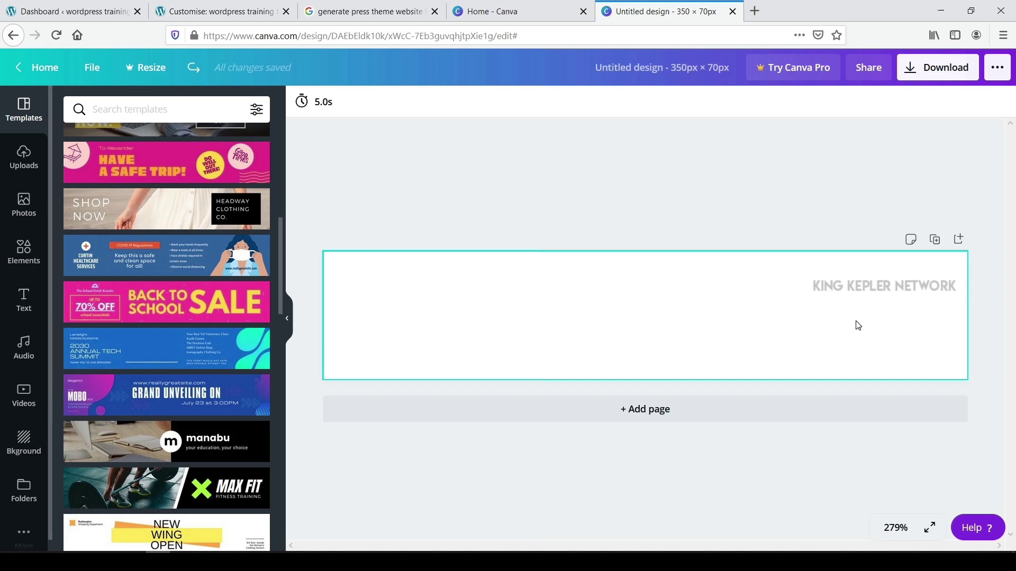
Search the design elements for "photography" and browse the graphics for a logo icon.
click(15, 254)
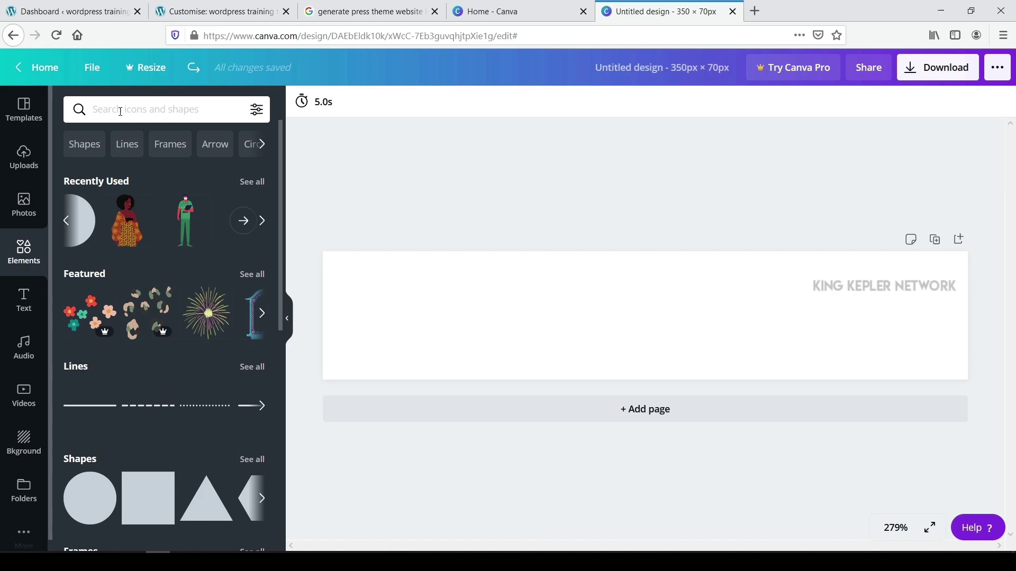
click(172, 110)
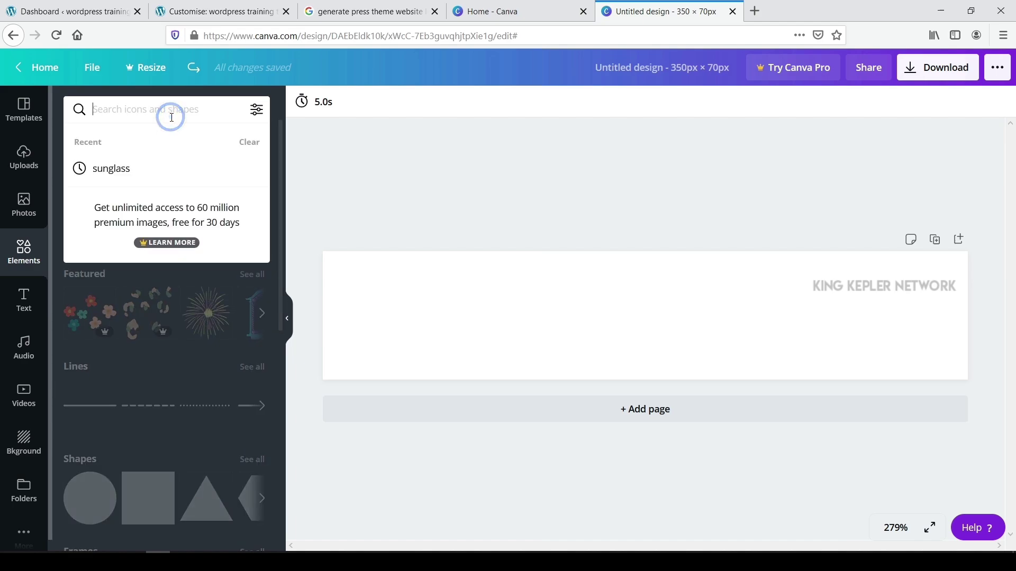
text(photo)
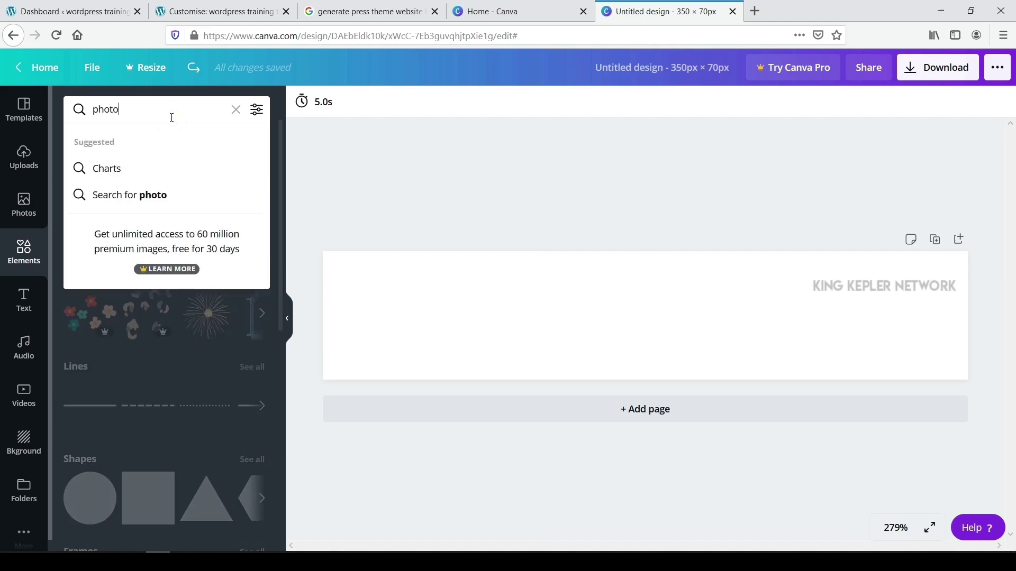
text(graphy)
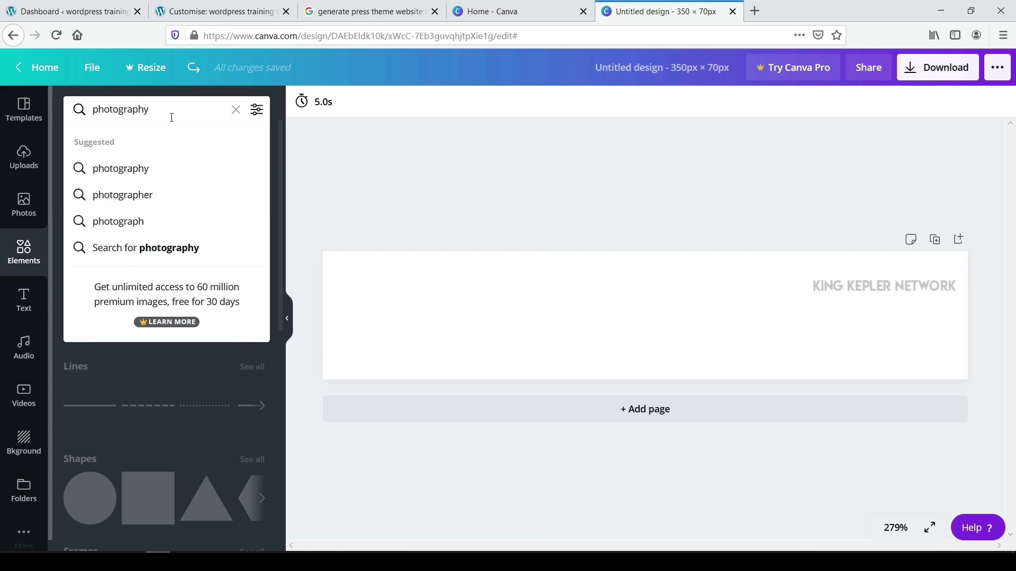
key(Return)
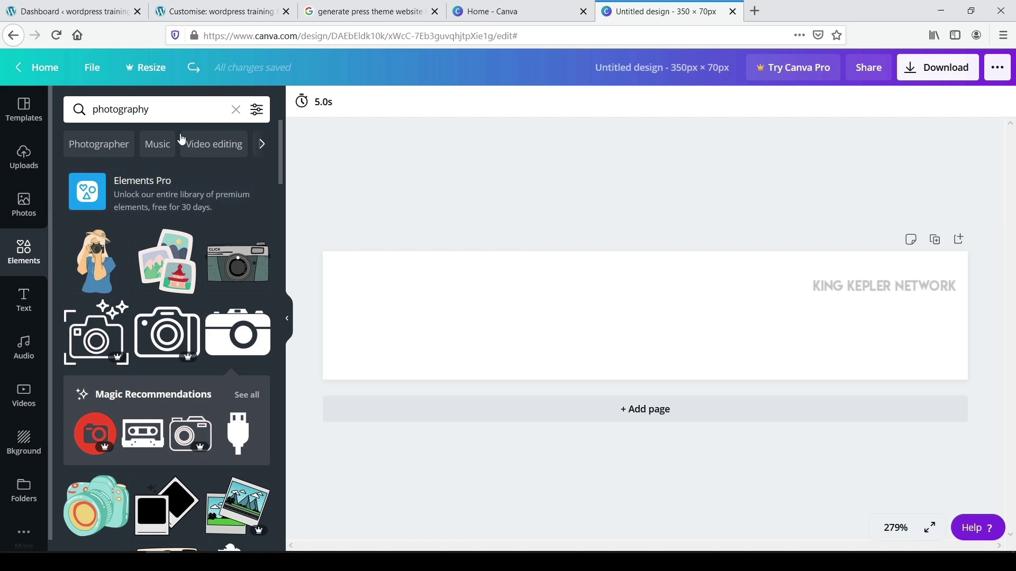
scroll(184, 233, down, 10)
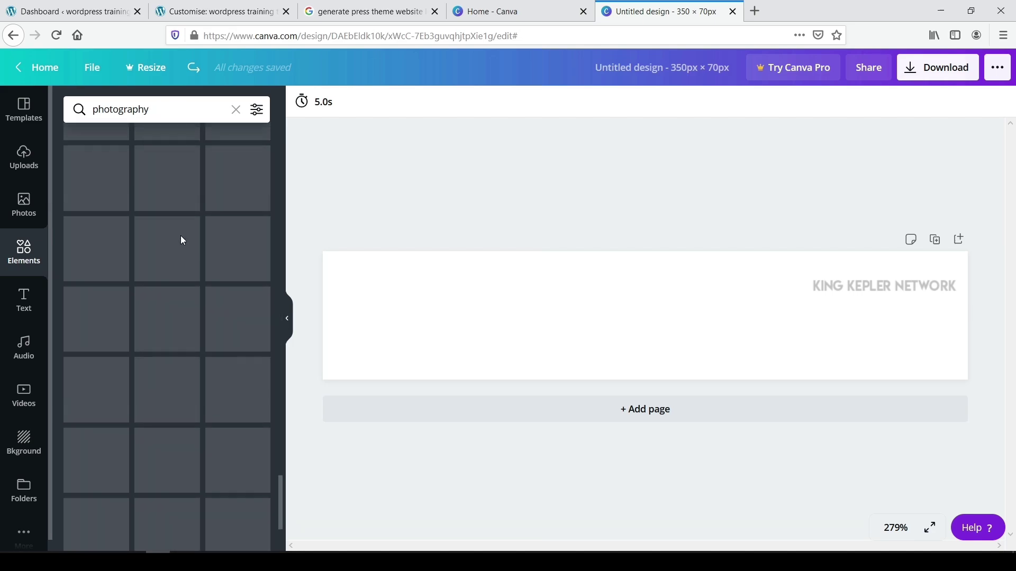
scroll(182, 241, up, 10)
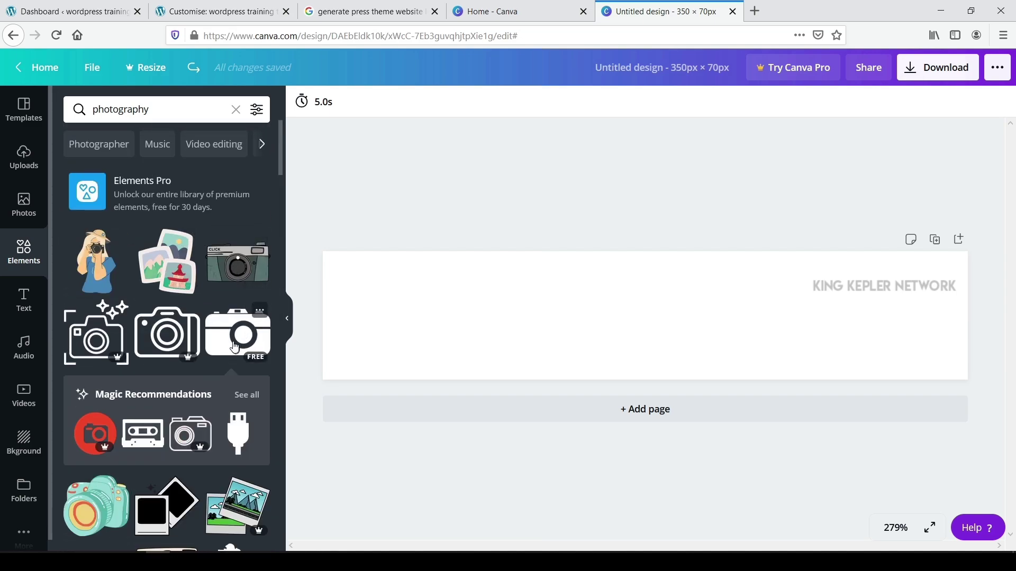
Place the free solid white camera graphic from the photography results on the left part of the logo canvas.
scroll(217, 307, down, 10)
scroll(217, 307, up, 10)
drag(236, 335, 426, 304)
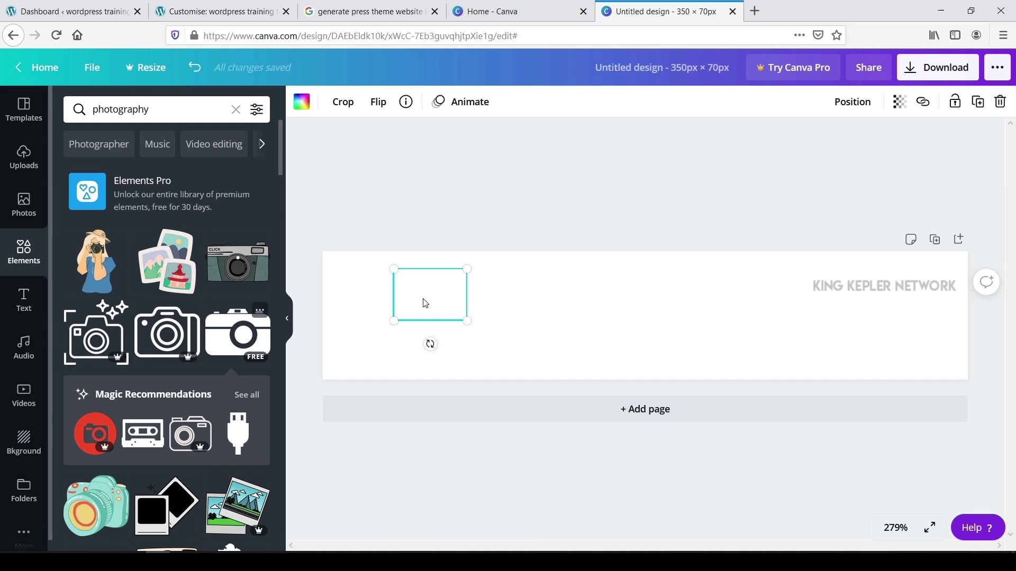
Try blue on the camera icon and set its colour to black.
click(304, 108)
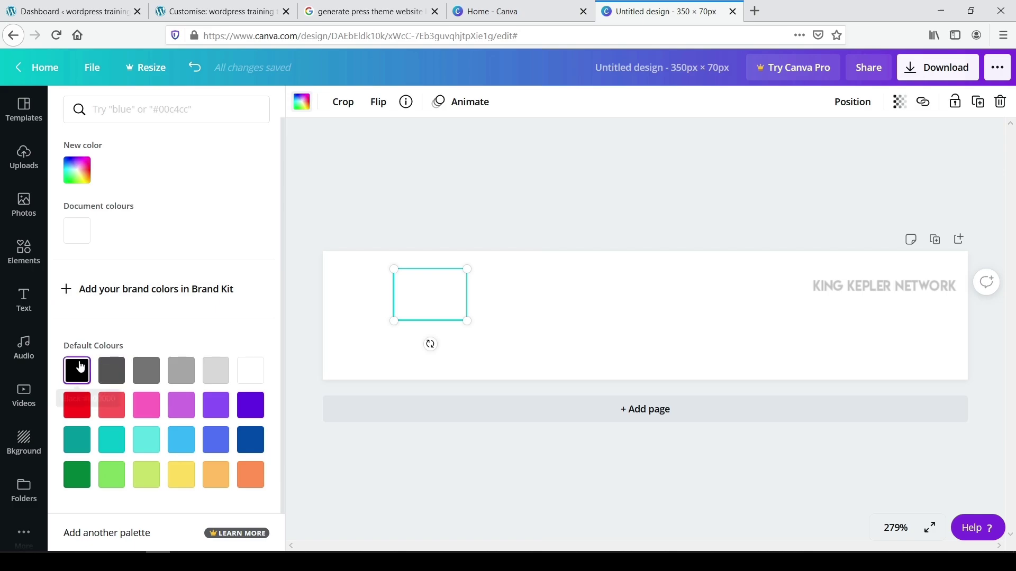
click(80, 369)
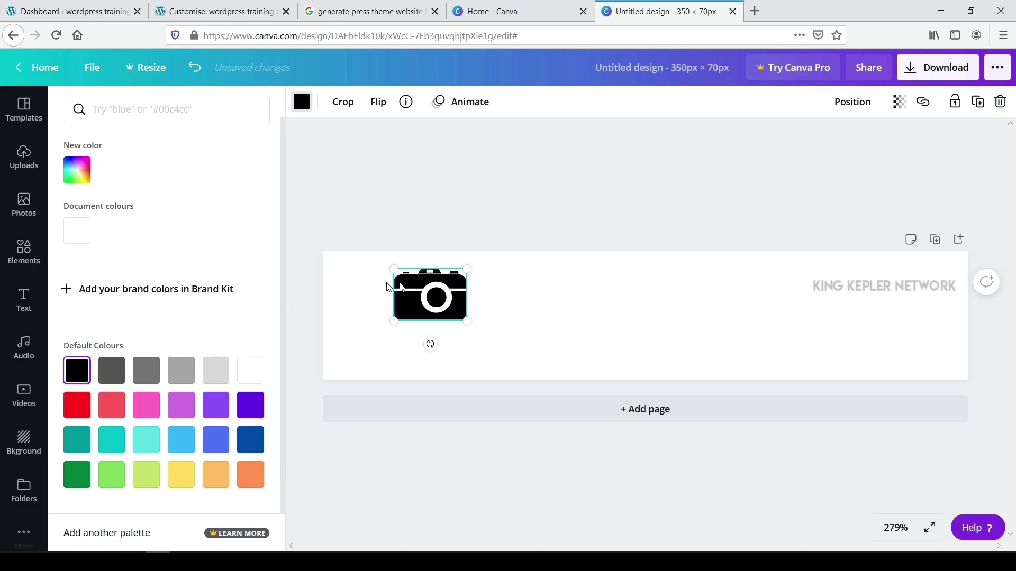
click(224, 441)
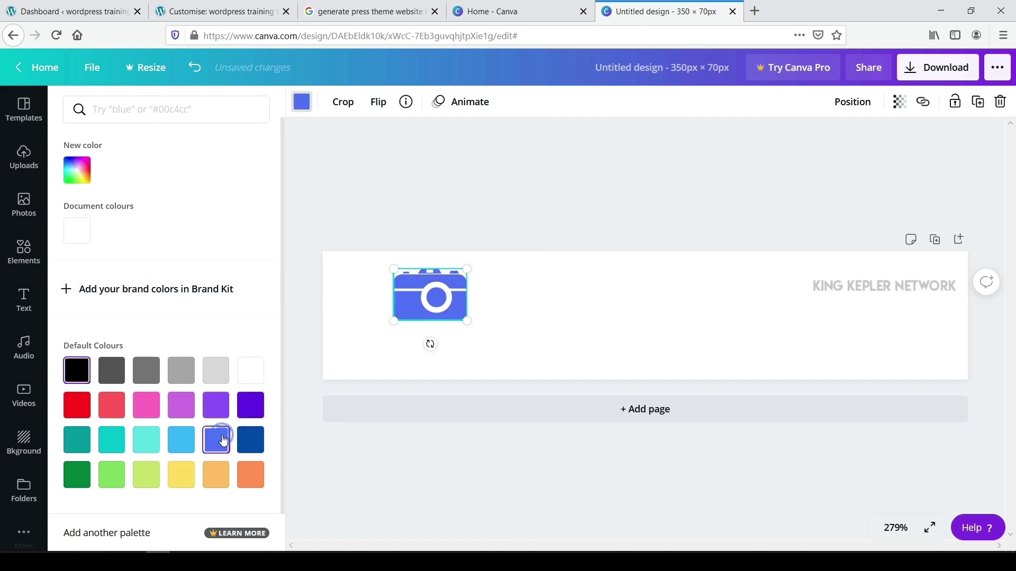
click(80, 372)
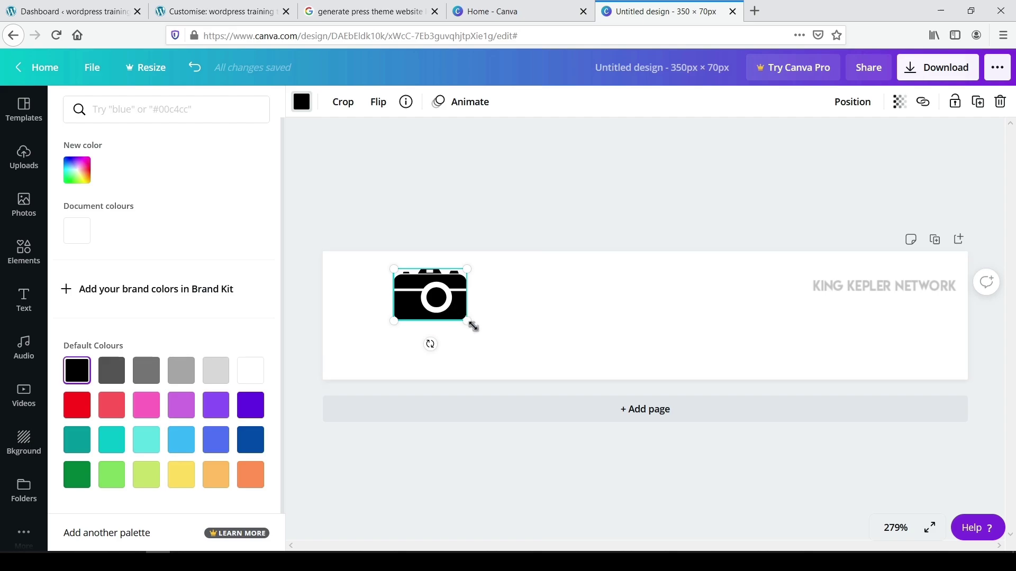
Enlarge the camera icon to nearly the full canvas height and move it to the left end of the logo.
drag(468, 320, 503, 336)
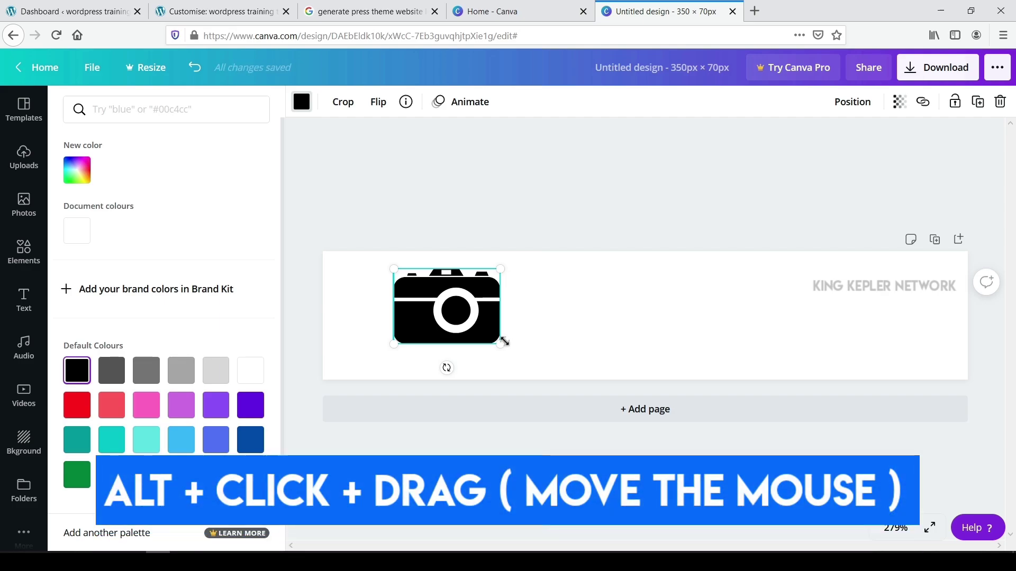
drag(505, 341, 545, 330)
drag(500, 300, 470, 309)
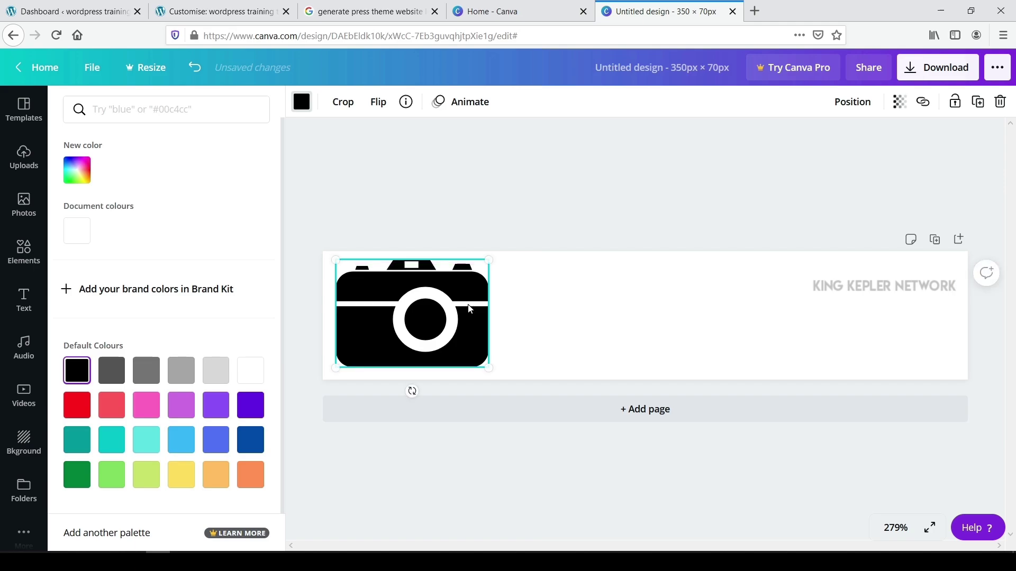
click(820, 347)
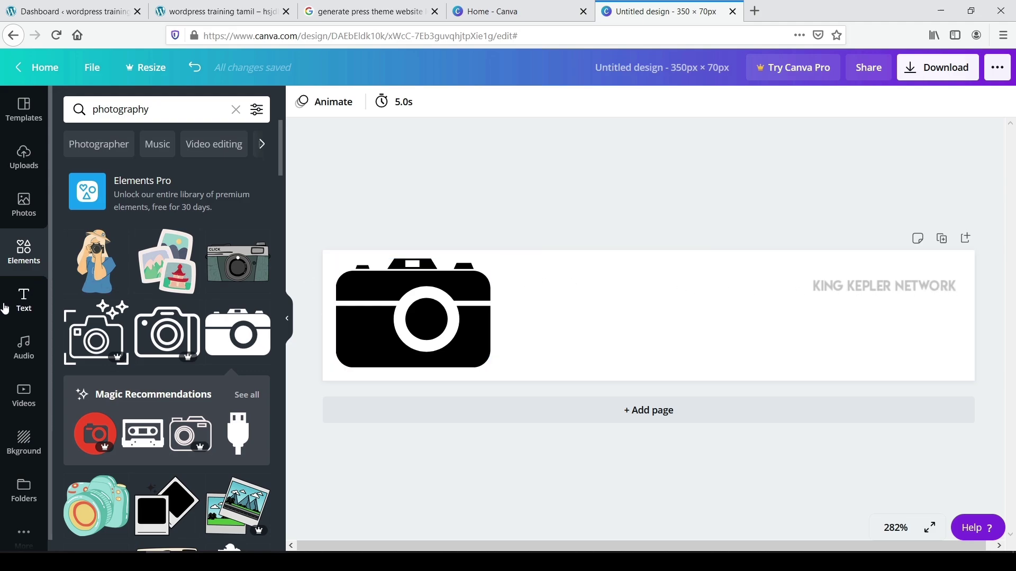
Add a heading to the empty area beside the camera icon with the text "photograpgy xyz".
click(21, 299)
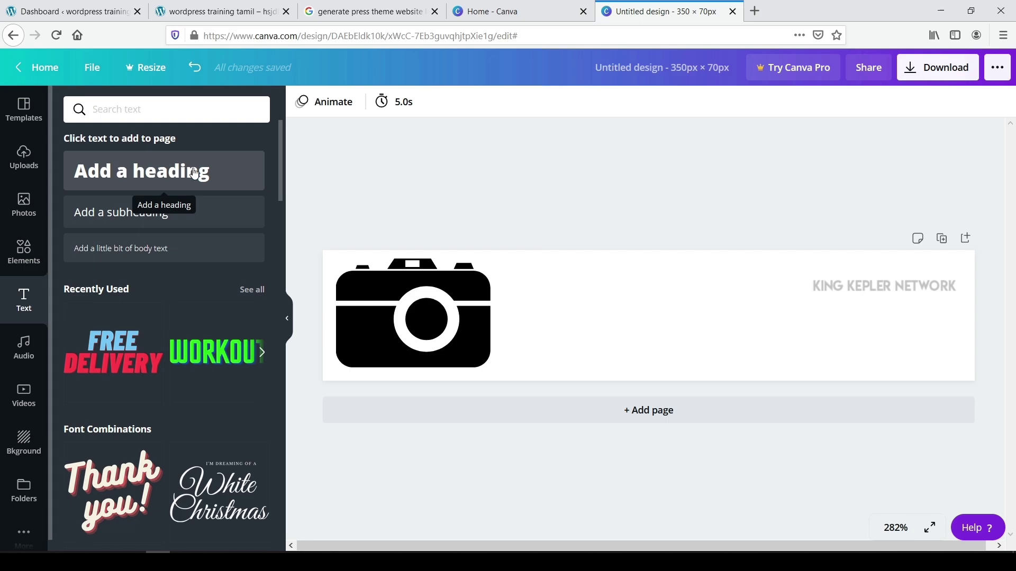
drag(180, 175, 710, 288)
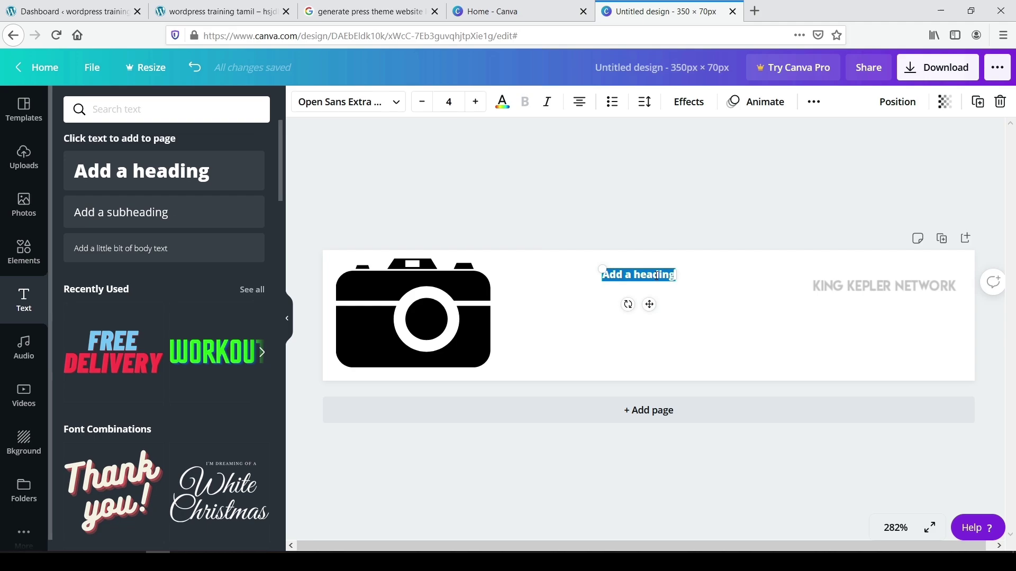
text(photo)
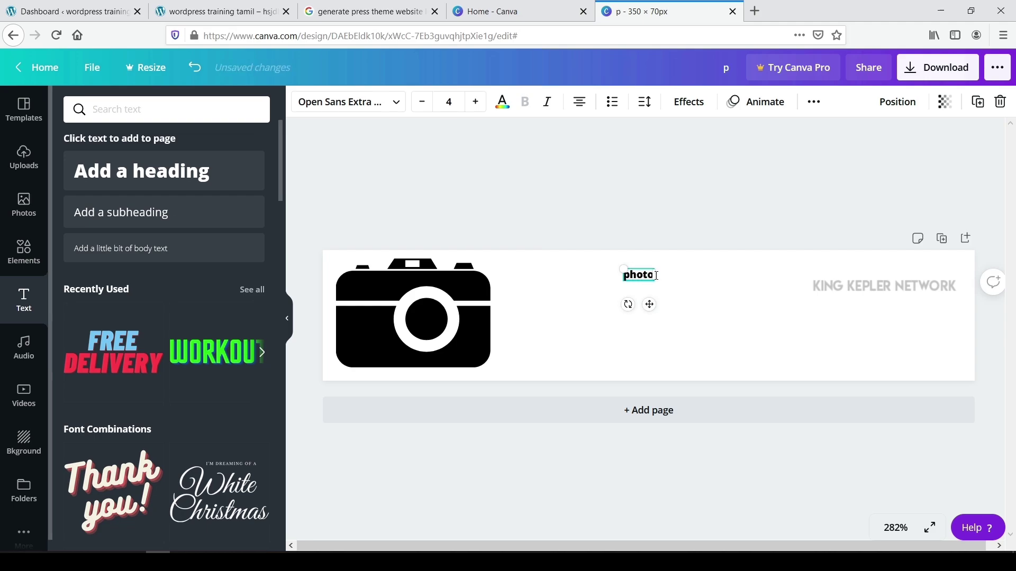
text(grapgy)
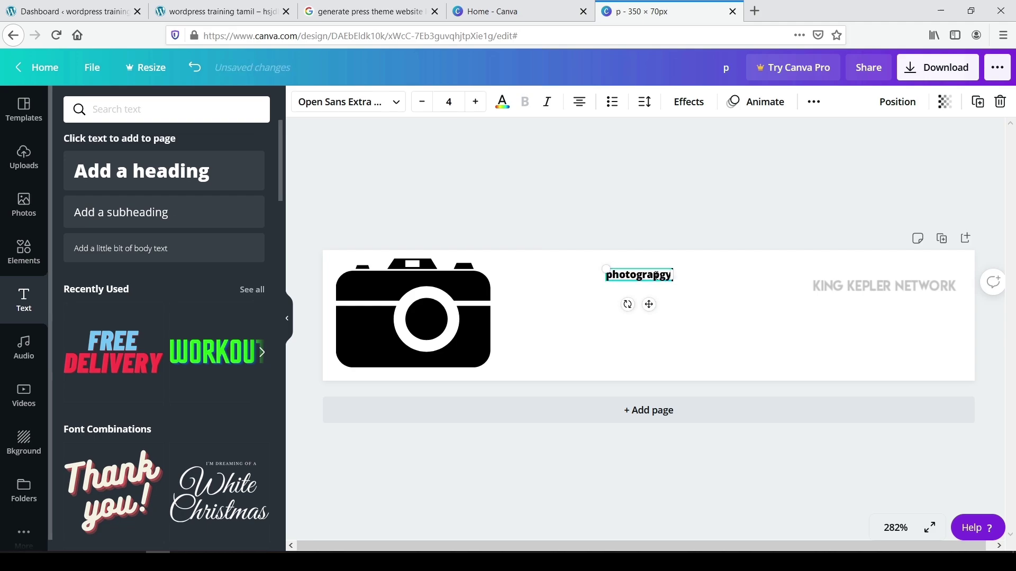
text( xyz)
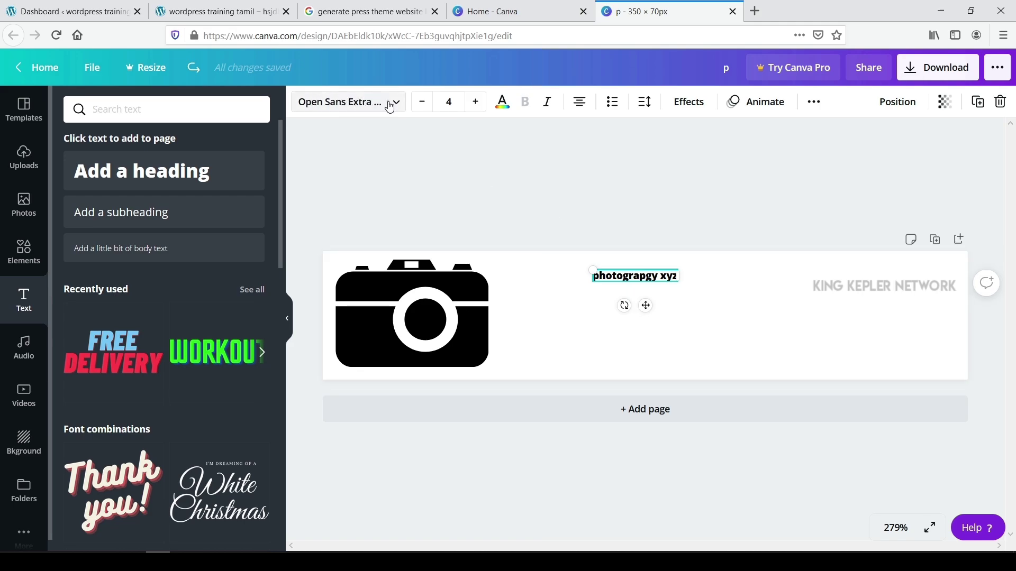
Change the heading's font to Aileron Regular.
click(355, 106)
scroll(166, 170, up, 5)
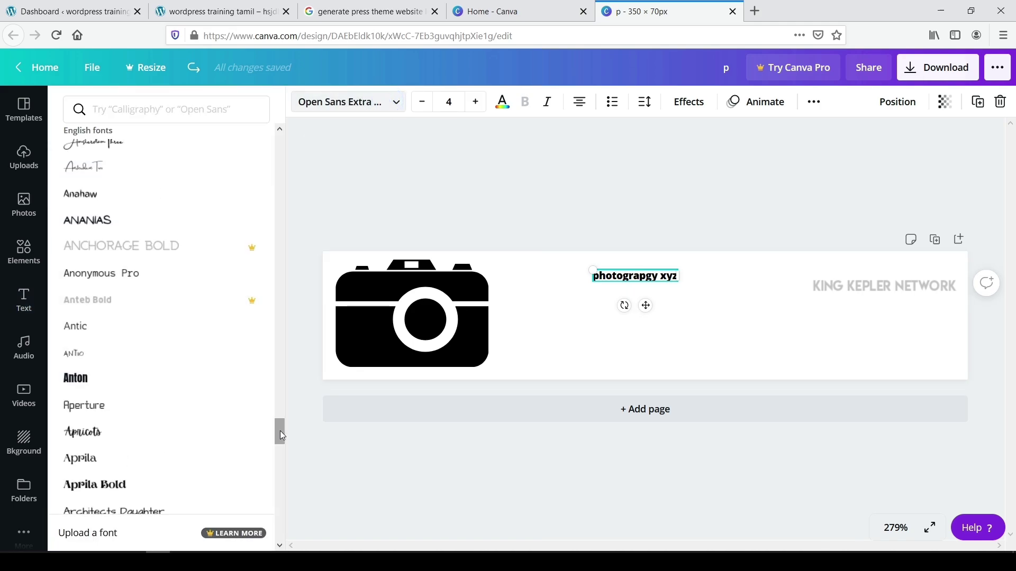
drag(280, 430, 261, 125)
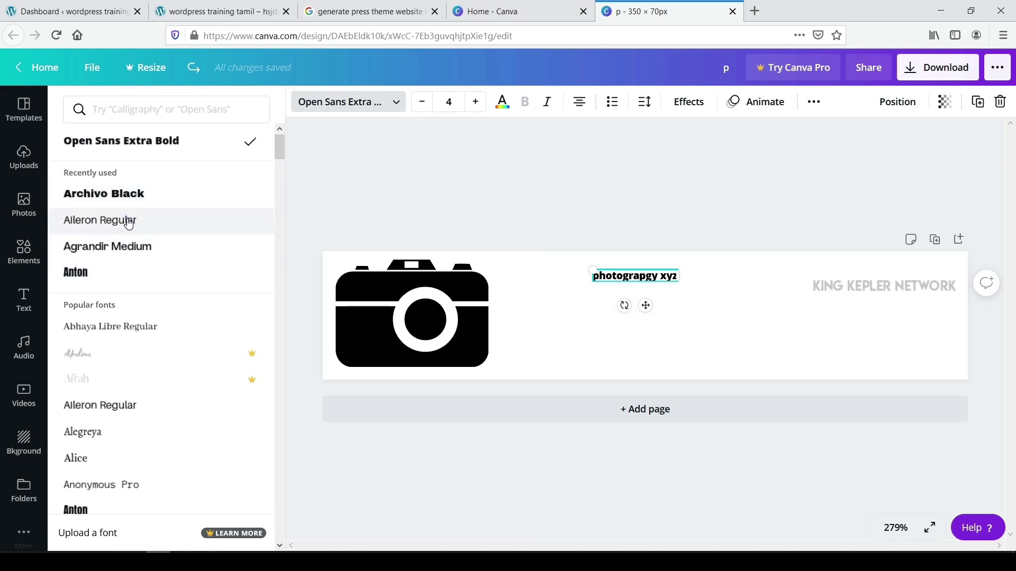
click(129, 223)
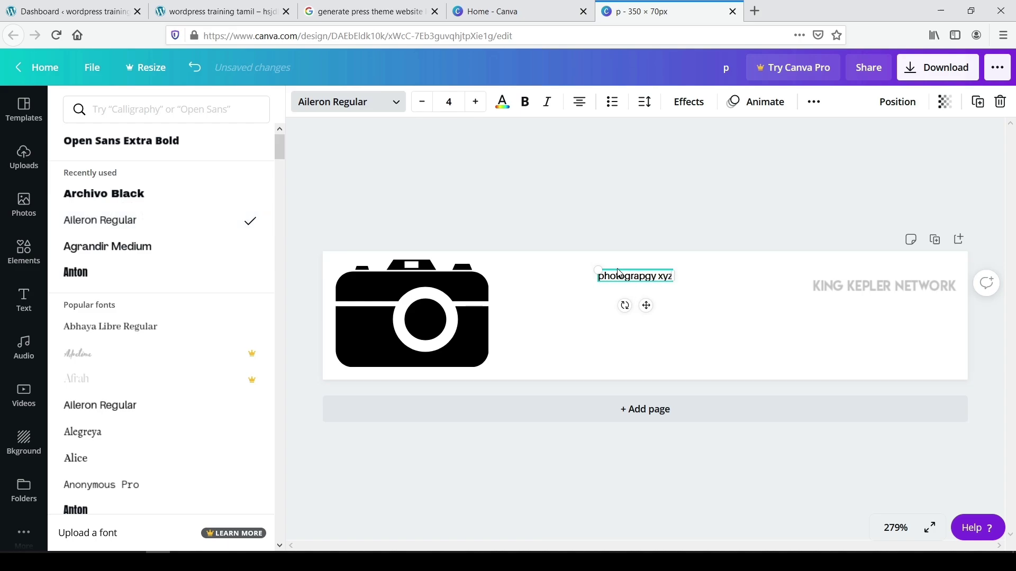
Set the heading's font size to 17 and move it clear of the camera icon.
click(477, 106)
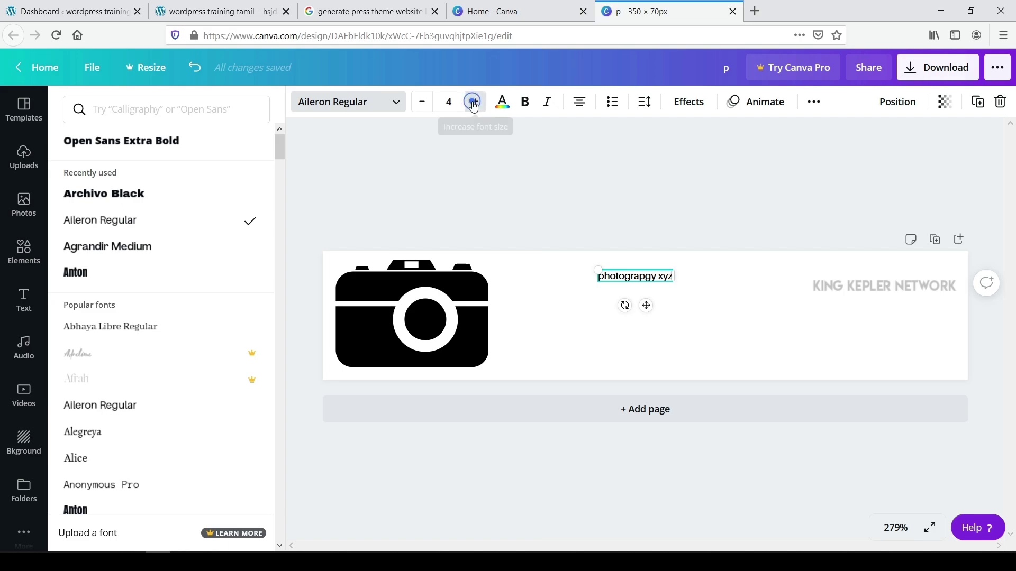
click(477, 106)
click(478, 105)
click(477, 106)
click(477, 106)
click(477, 106)
click(477, 106)
click(477, 105)
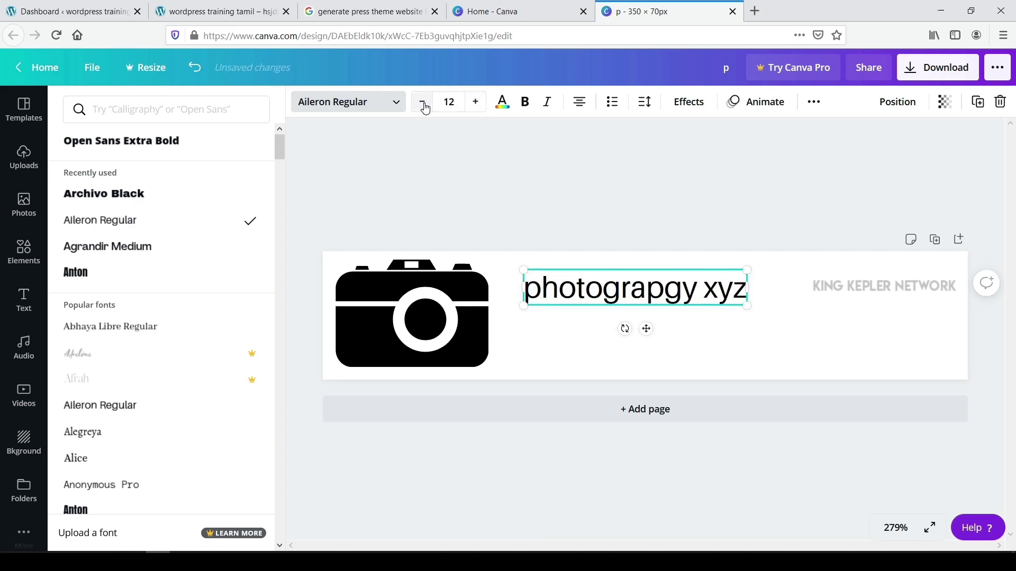
click(421, 104)
click(421, 104)
click(421, 104)
click(420, 104)
click(421, 104)
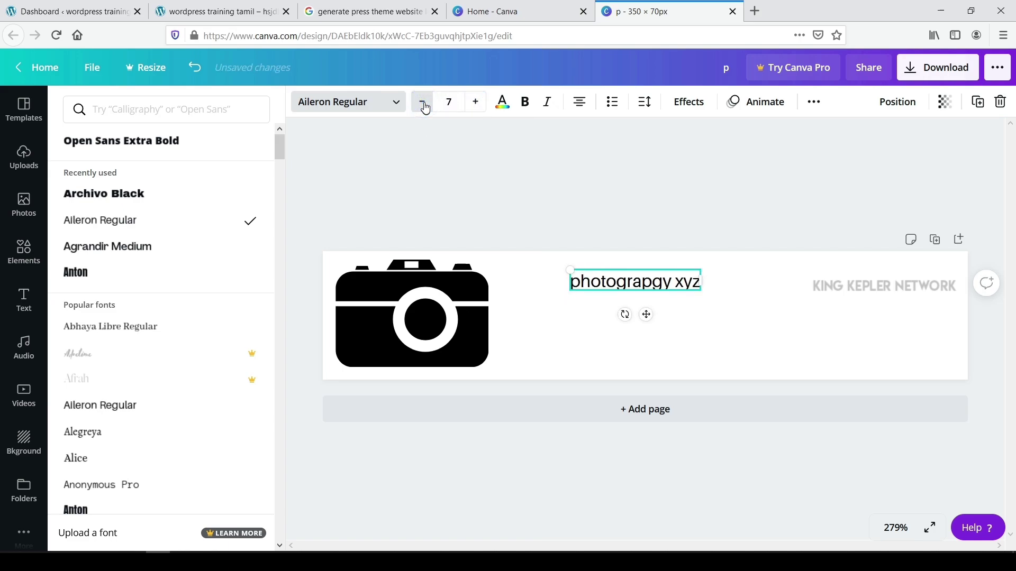
click(475, 105)
click(475, 105)
click(475, 106)
click(475, 106)
click(475, 106)
click(476, 106)
click(476, 107)
click(475, 107)
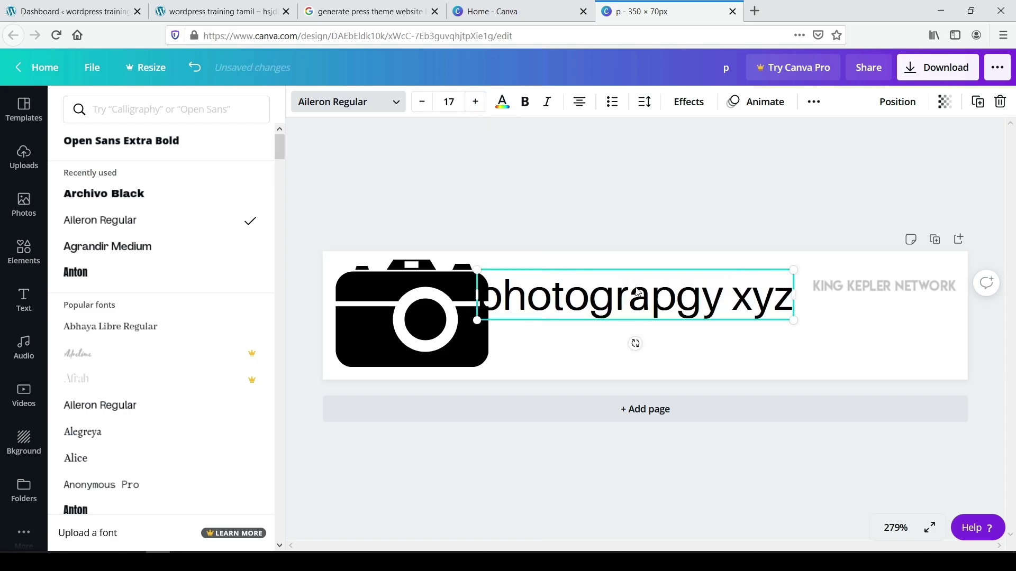
drag(636, 290, 689, 286)
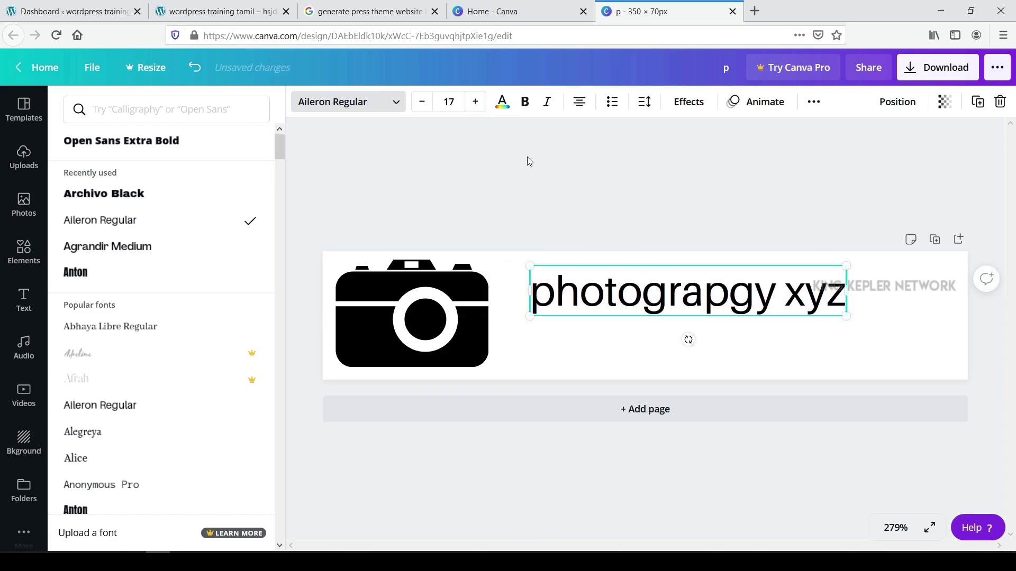
Set the heading's font size to 22 and shift it so it no longer overlaps the camera icon.
click(476, 104)
click(476, 104)
click(476, 105)
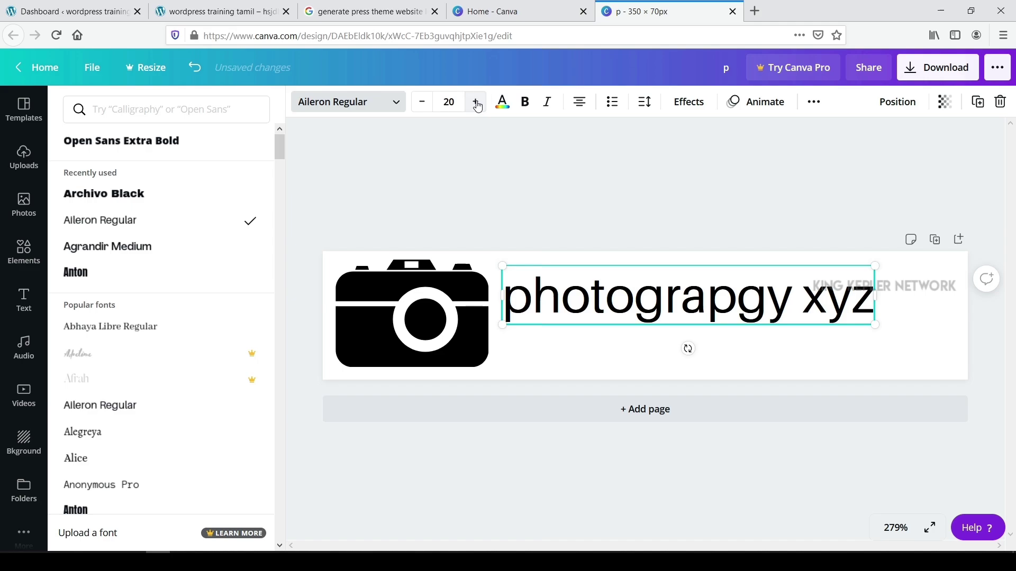
click(477, 104)
click(477, 104)
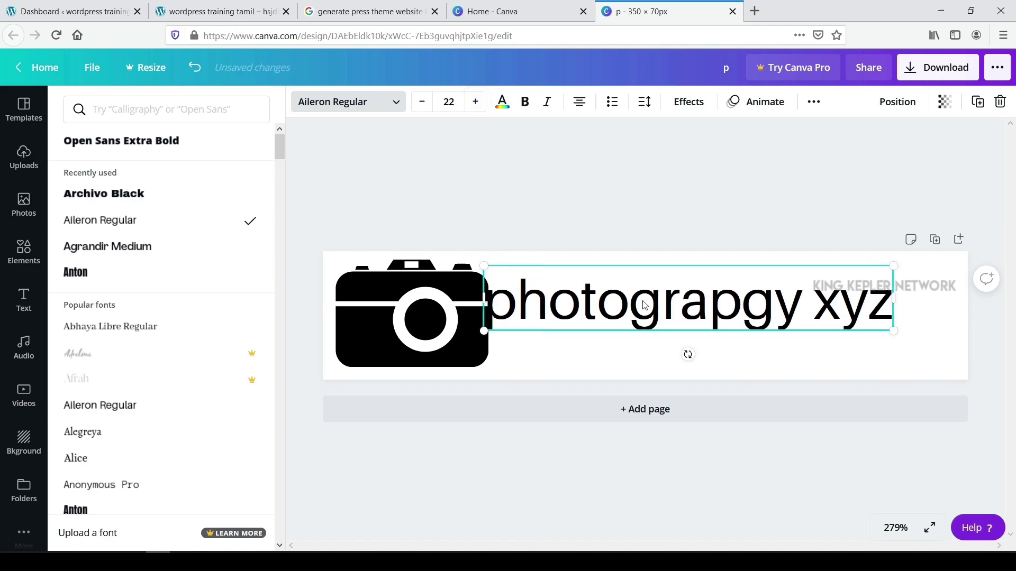
drag(645, 306, 669, 297)
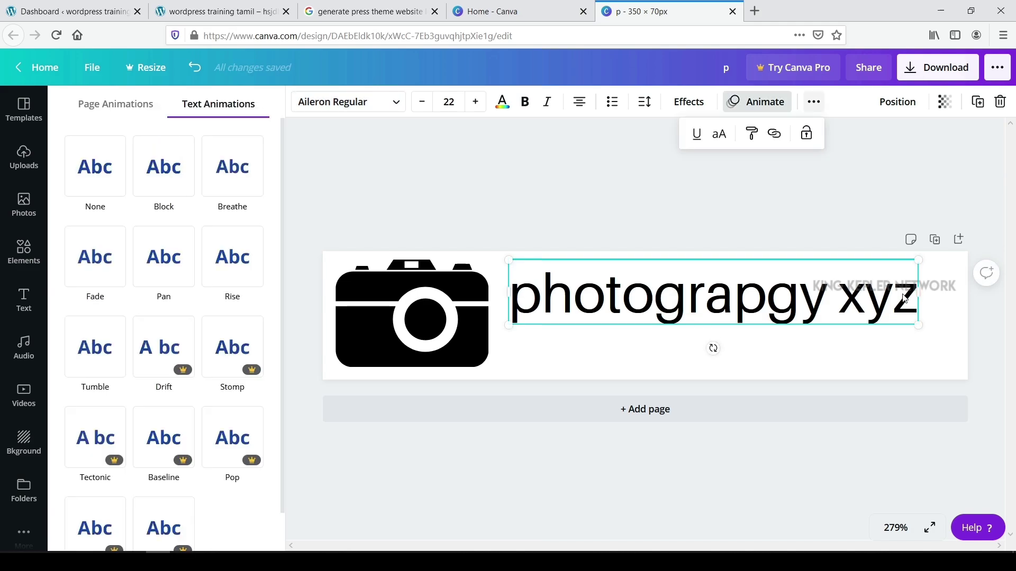
Try bold, italic and uppercase formatting on the heading text.
click(502, 101)
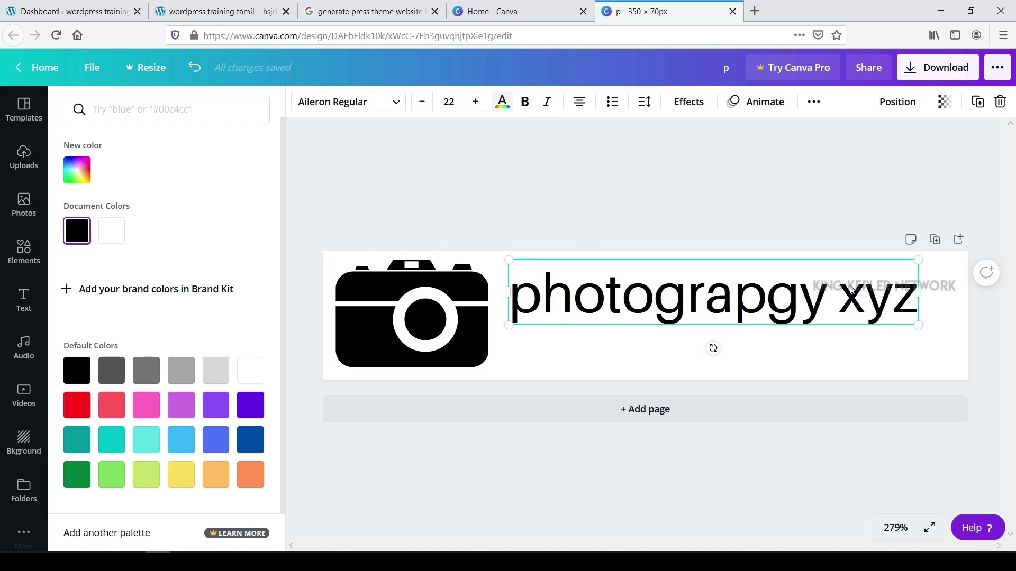
click(532, 108)
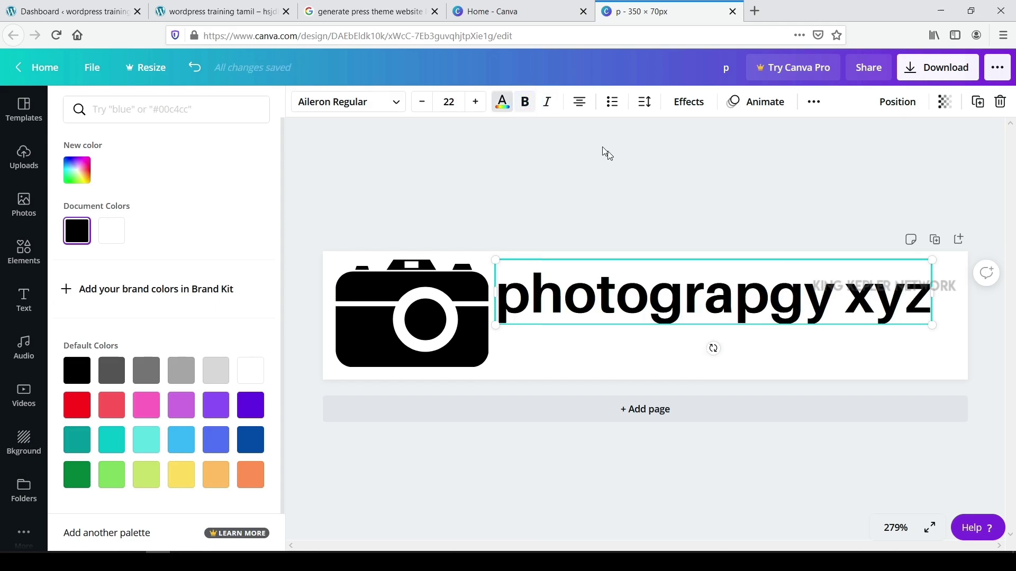
click(528, 102)
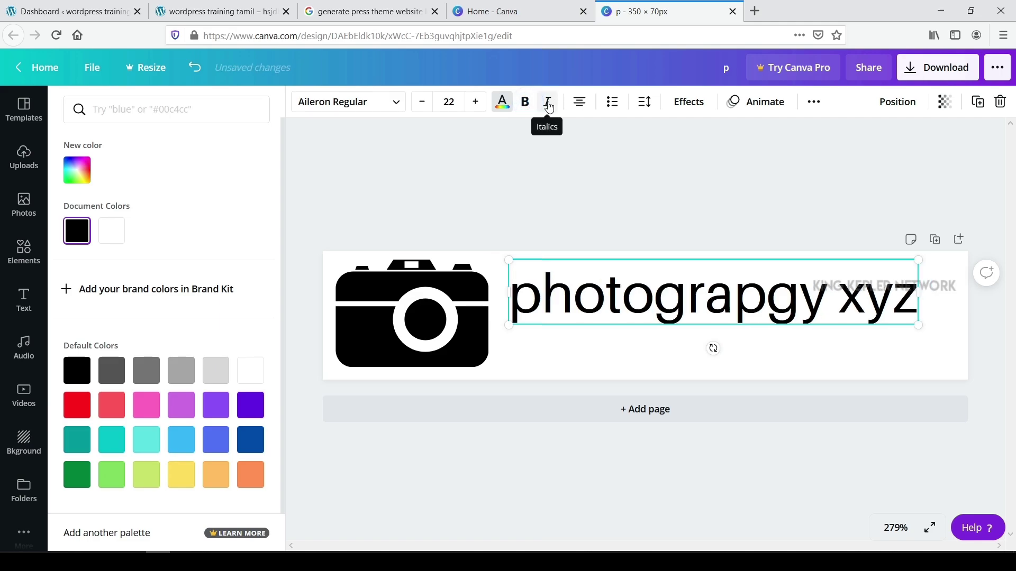
click(549, 107)
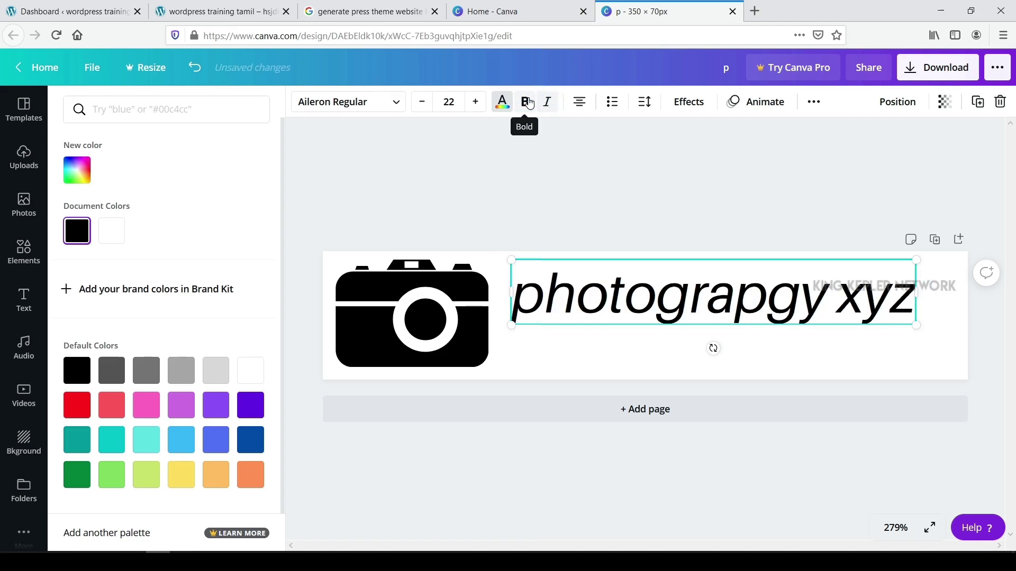
click(529, 105)
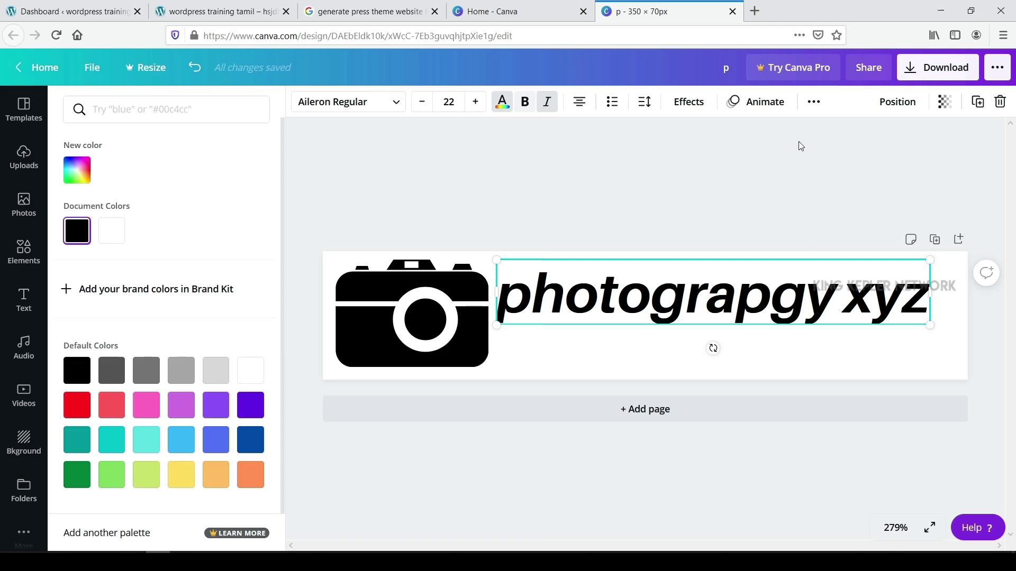
click(816, 103)
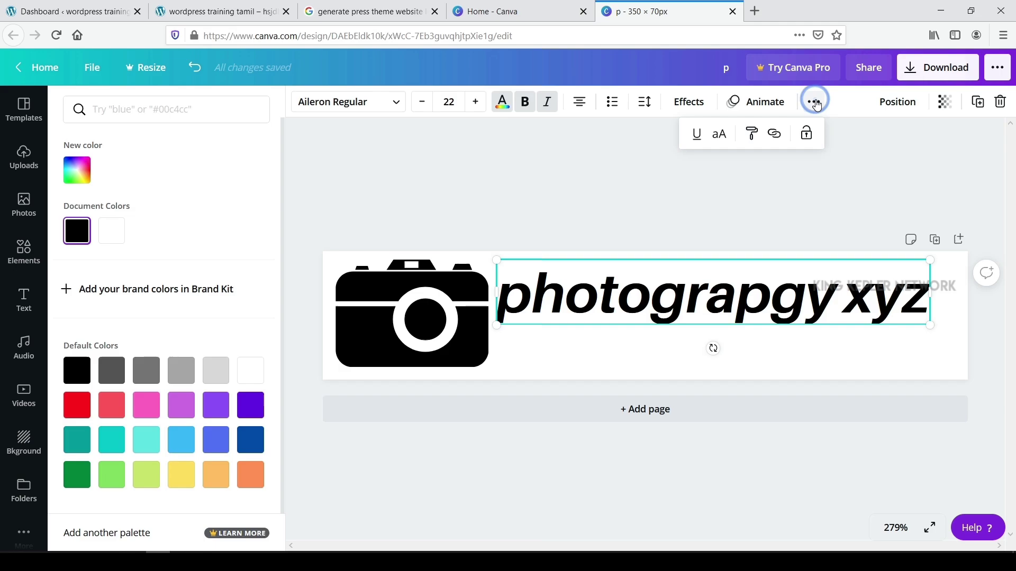
click(718, 133)
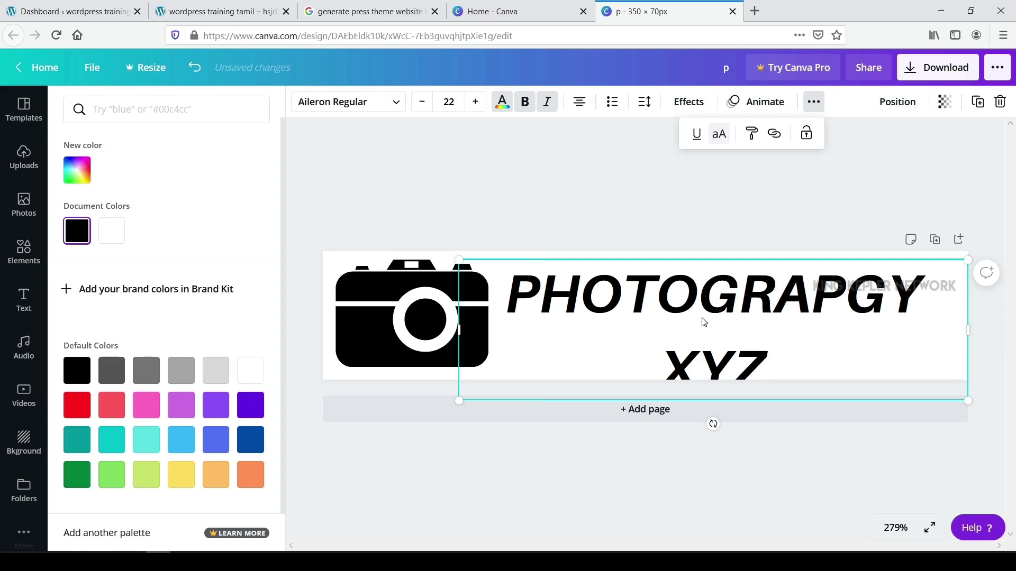
Undo the last three formatting changes to the heading.
key(ctrl+z)
key(ctrl+z)
key(ctrl+z)
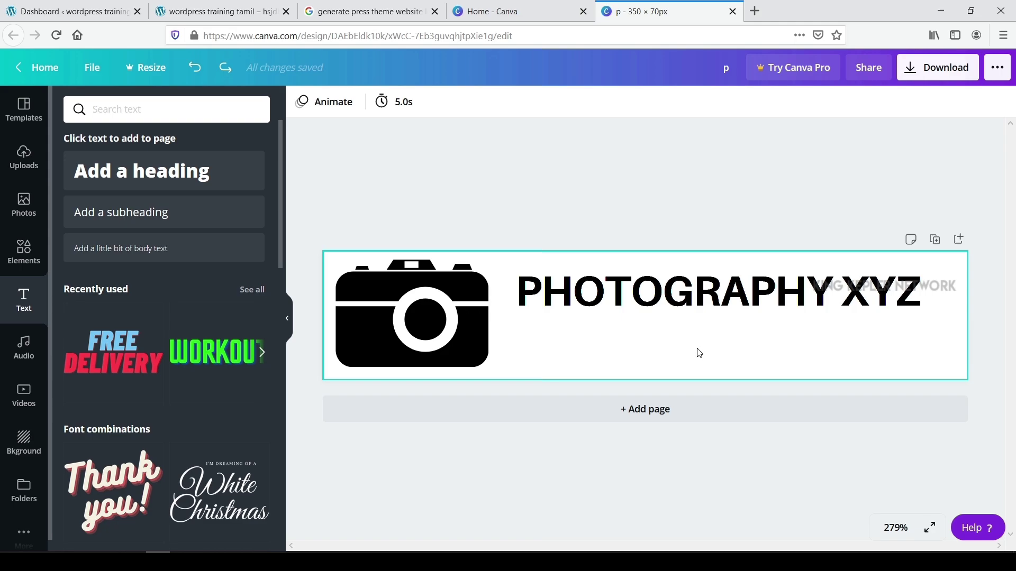
Duplicate the heading directly below itself and replace the copy's text with "CAPTURING MOMENTS AS MEMORIES".
click(704, 297)
drag(704, 297, 702, 346)
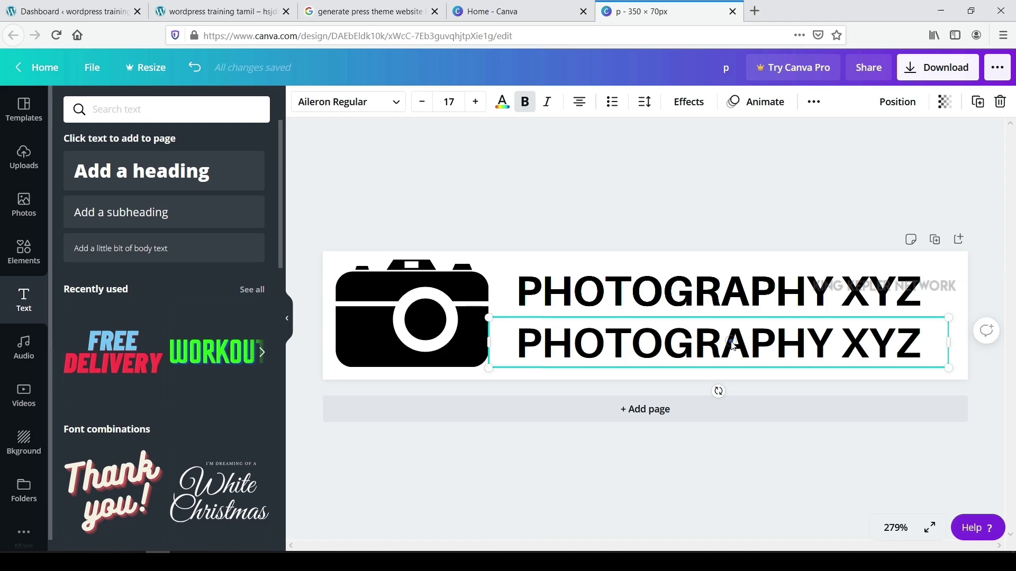
double_click(732, 346)
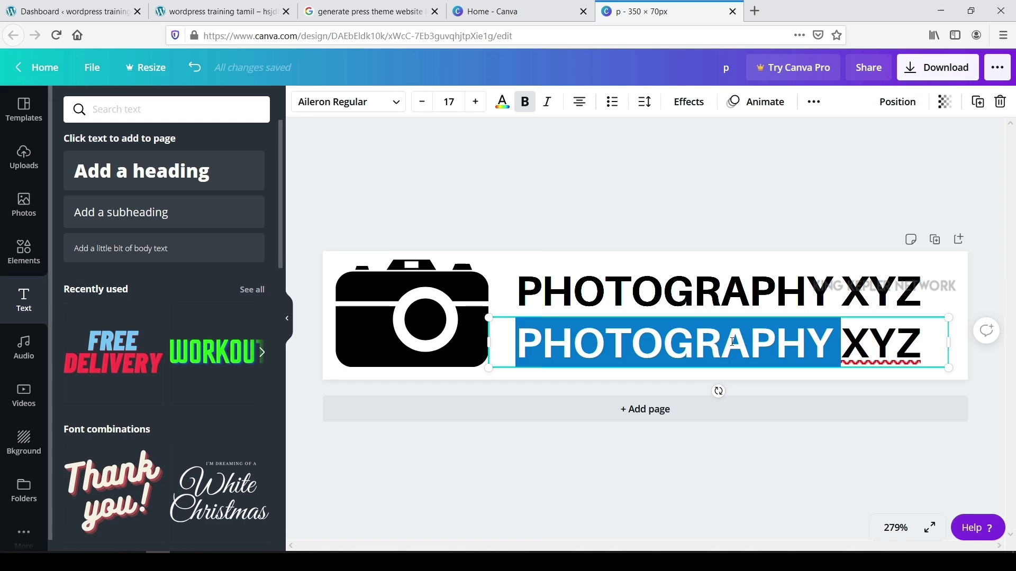
text(CA)
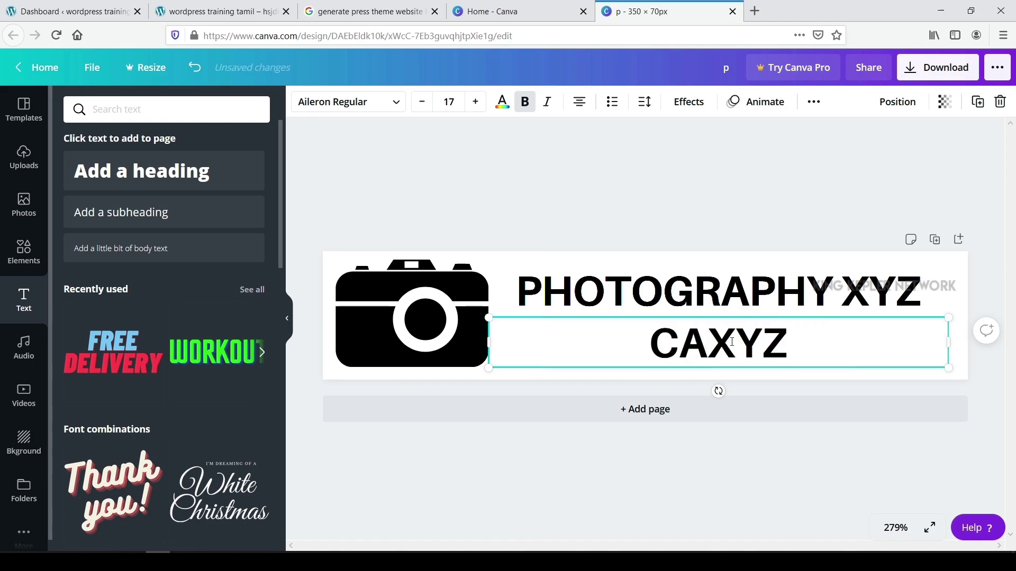
text(PTURING MOMENTS AS MEMORIES)
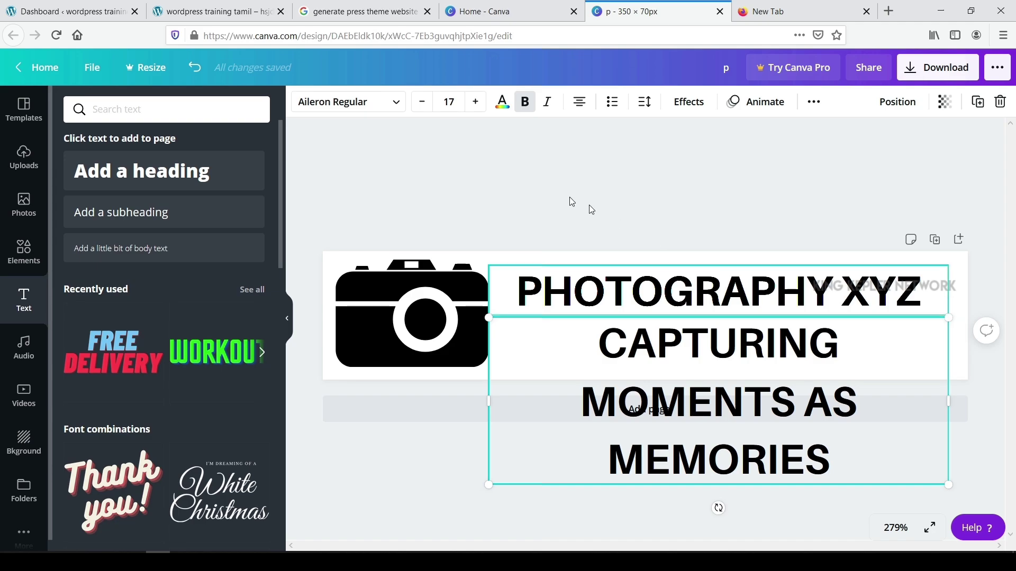
Set the tagline's font size to 7 so it fits on a single line.
click(423, 103)
click(423, 103)
click(424, 104)
click(423, 103)
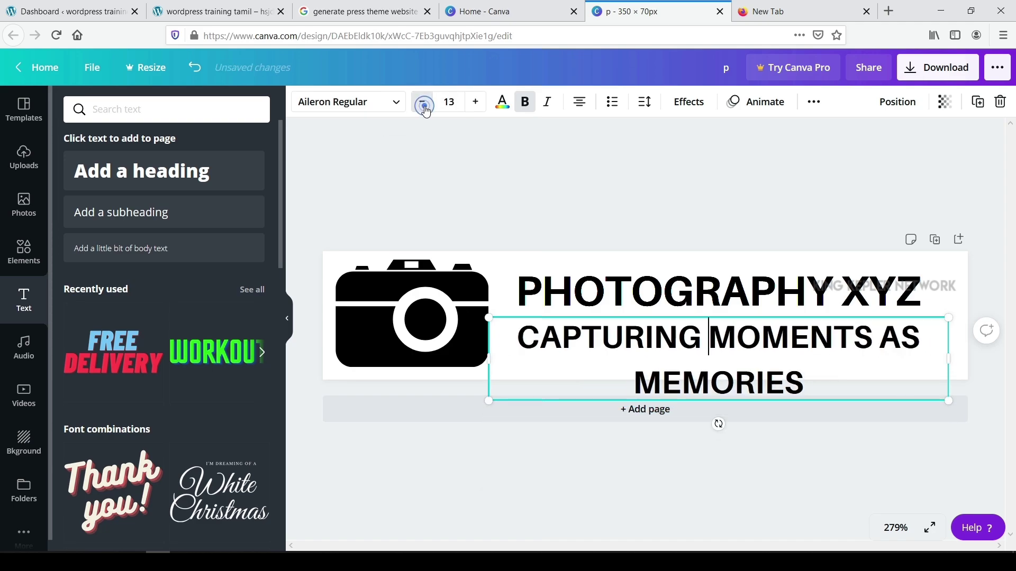
click(424, 103)
click(423, 103)
click(423, 103)
click(423, 103)
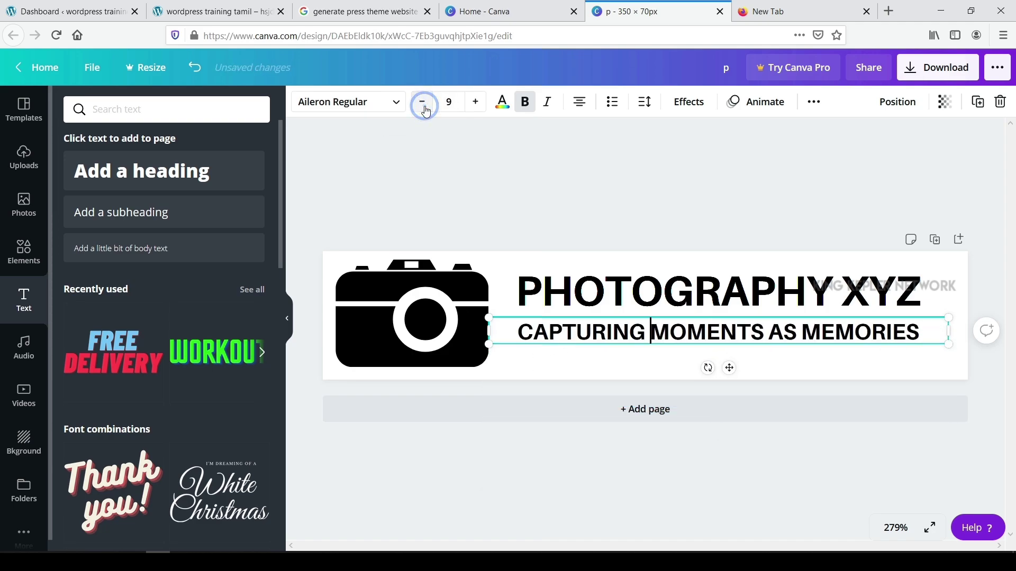
click(424, 103)
click(423, 103)
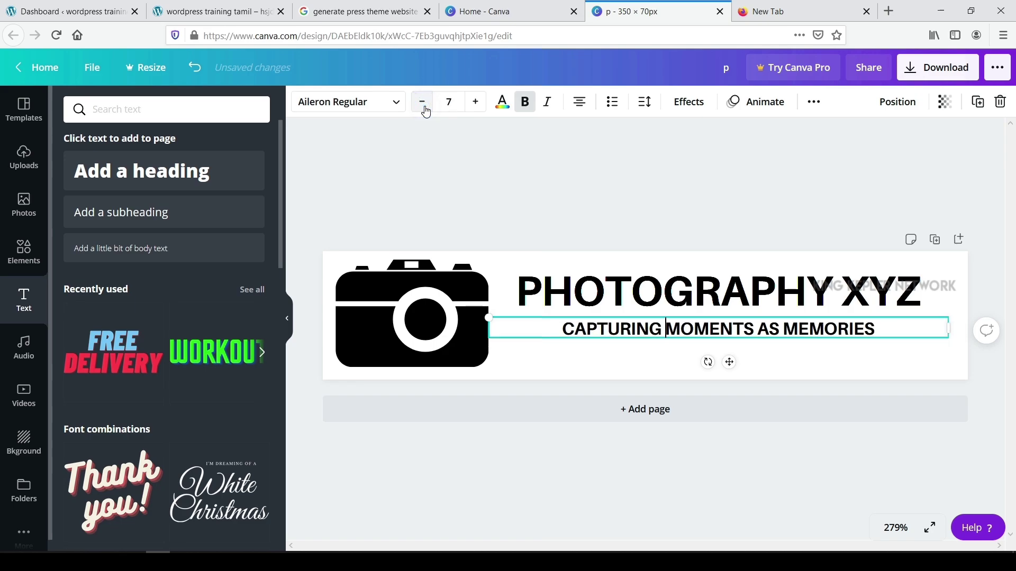
Turn off the uppercase formatting on the tagline.
click(813, 102)
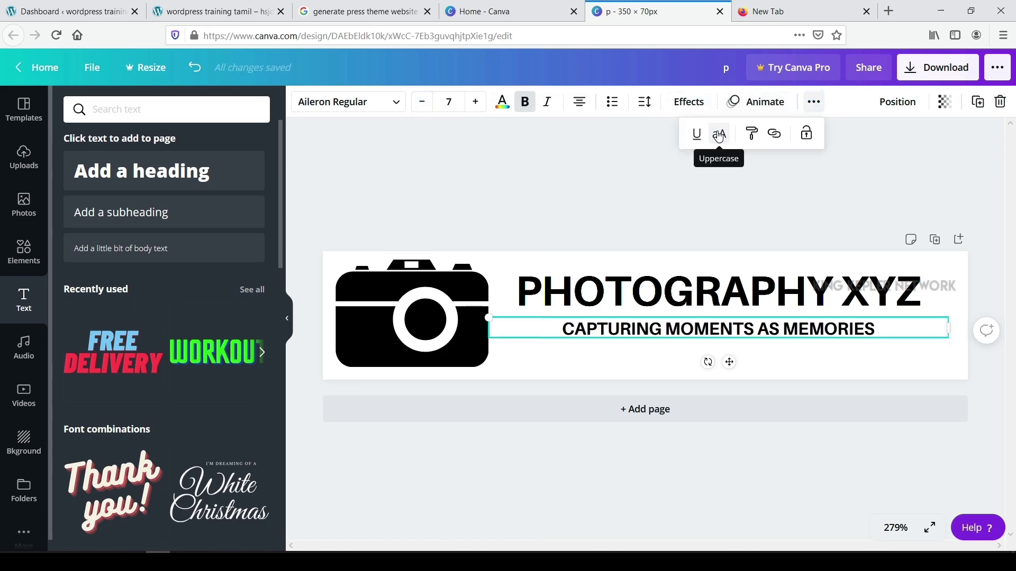
click(719, 135)
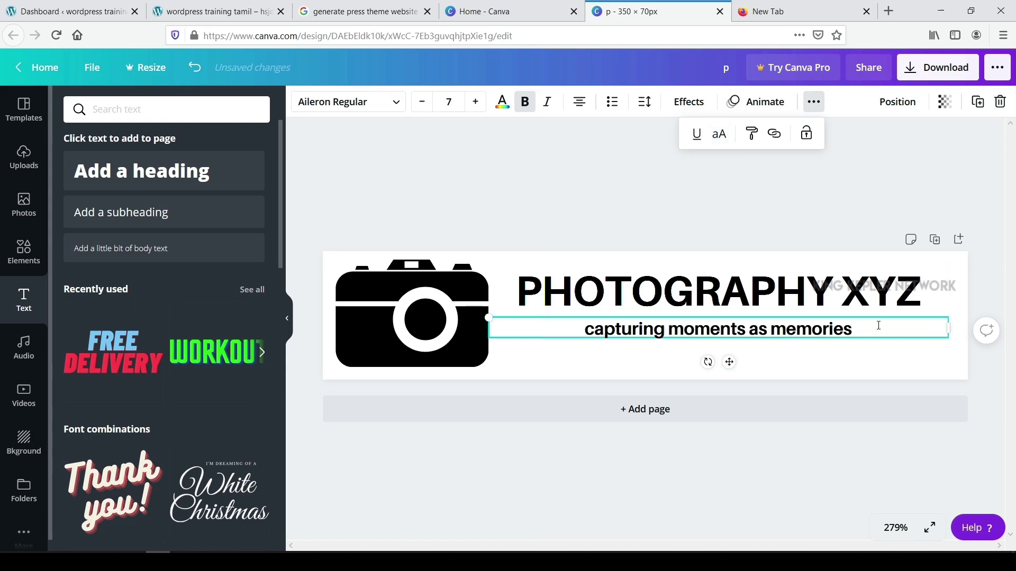
drag(878, 325, 787, 329)
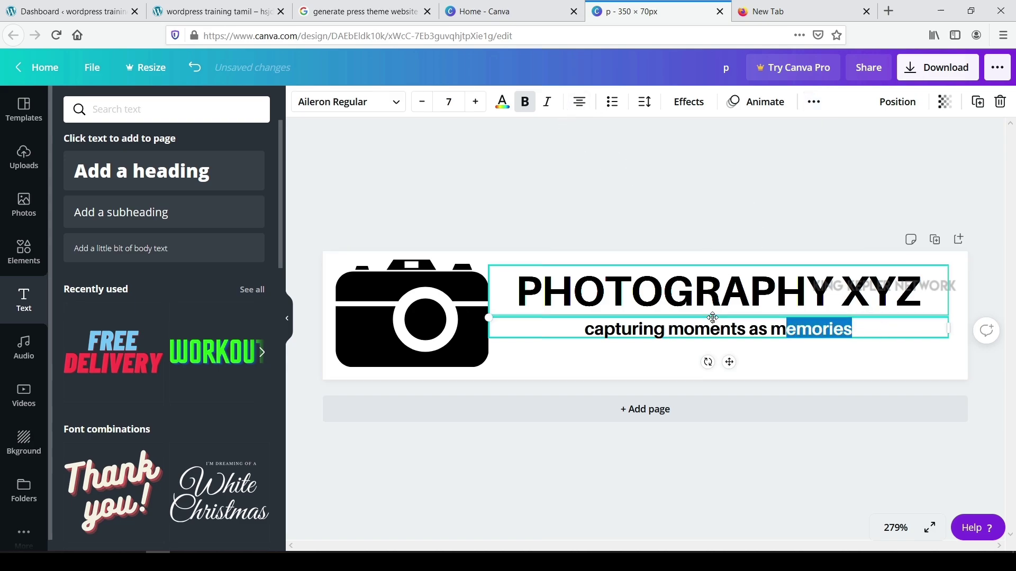
Left-align the tagline and place it just under the heading, in line with the heading's first letter.
click(696, 327)
click(579, 102)
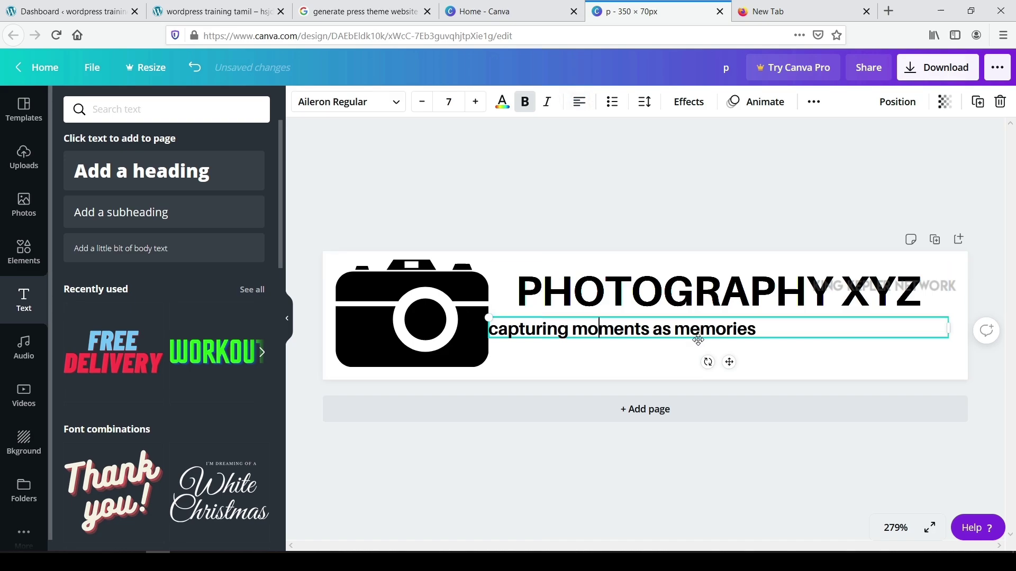
click(793, 325)
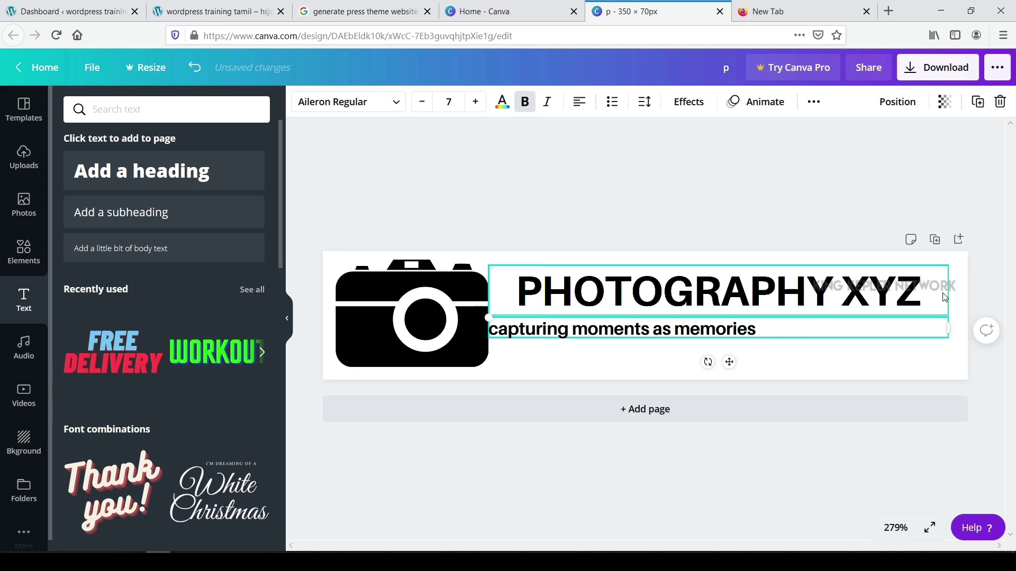
click(926, 326)
mouse_move(860, 328)
mouse_down()
mouse_move(887, 333)
mouse_move(878, 339)
mouse_up()
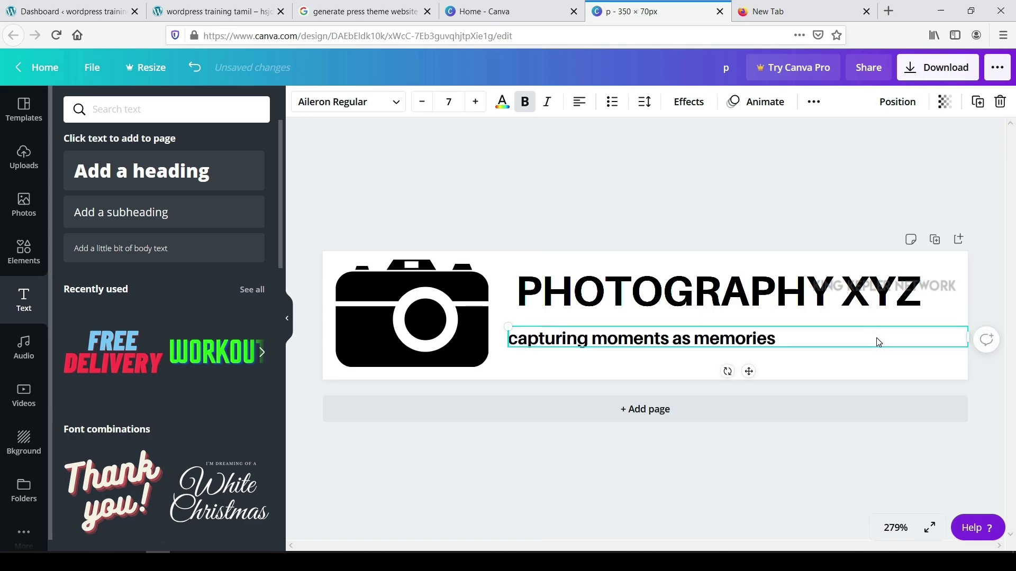
click(769, 146)
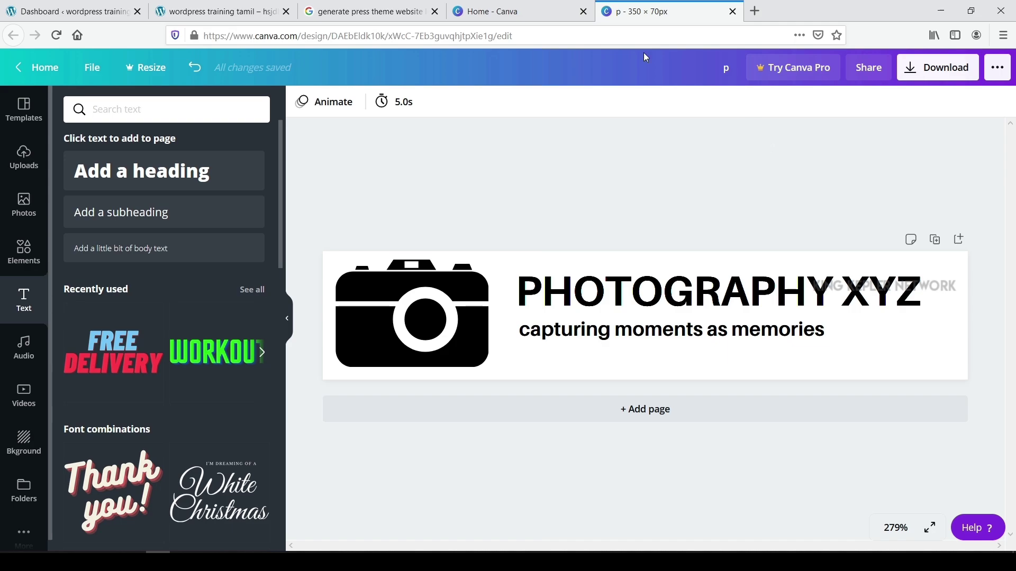
Download the logo design with PNG as the file type.
click(937, 67)
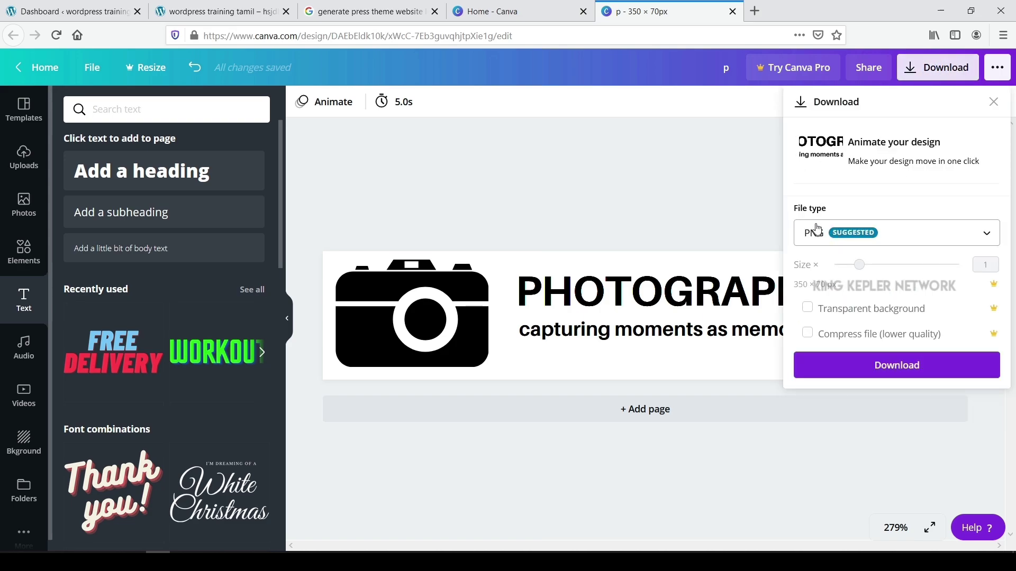
click(818, 231)
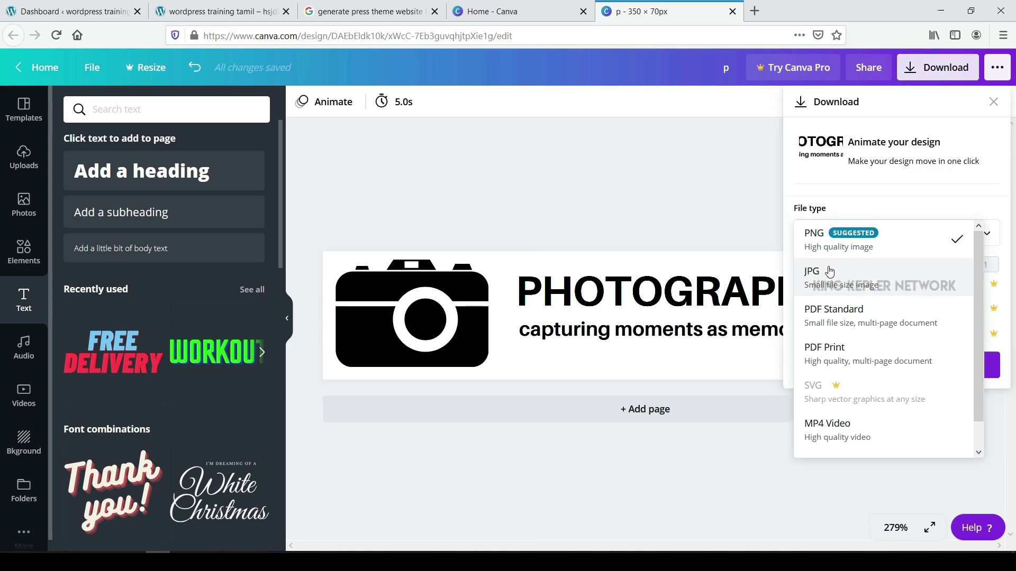
click(857, 242)
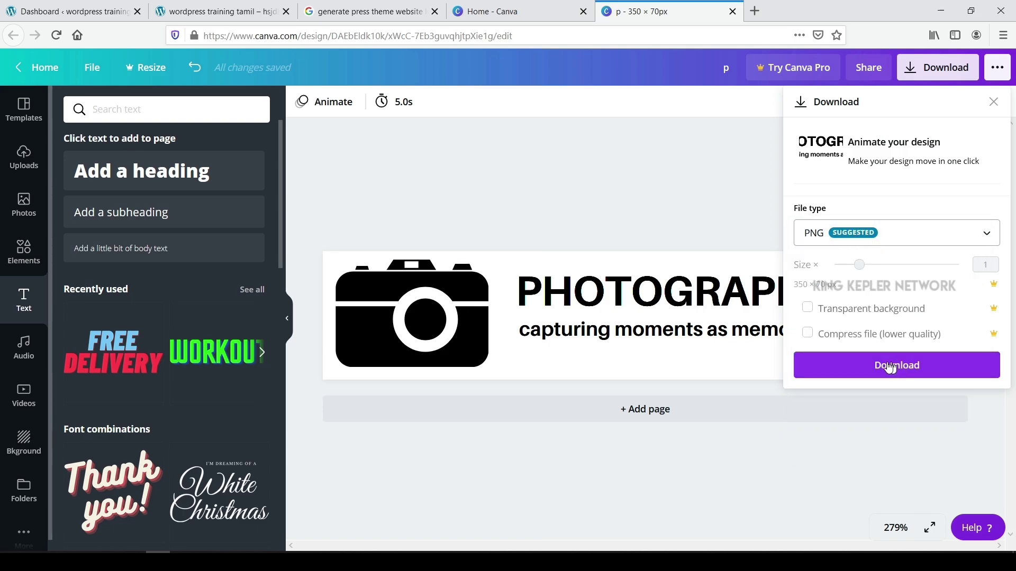
click(931, 364)
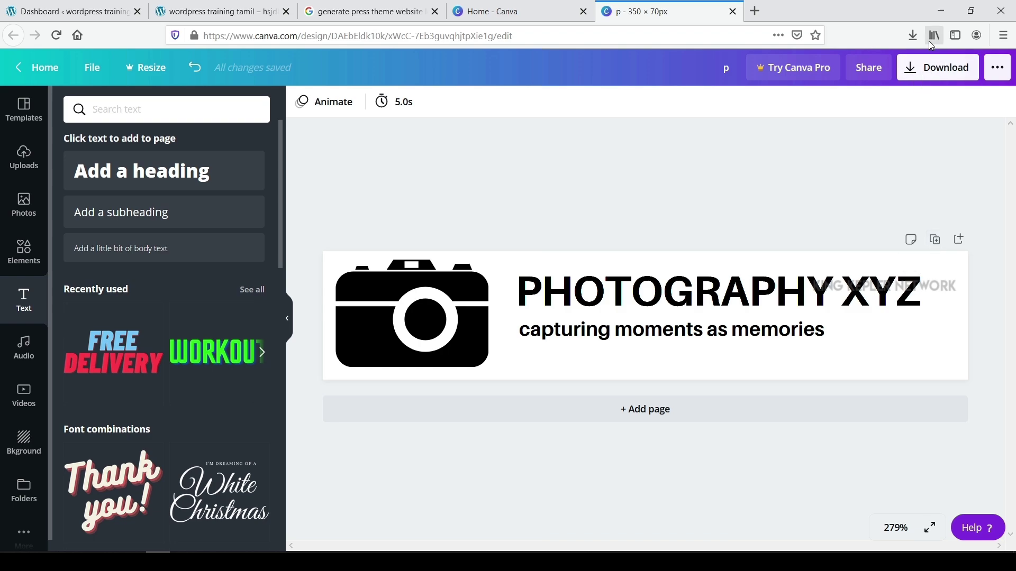
Open the downloaded p.png to check the logo image, and return to the browser.
click(910, 39)
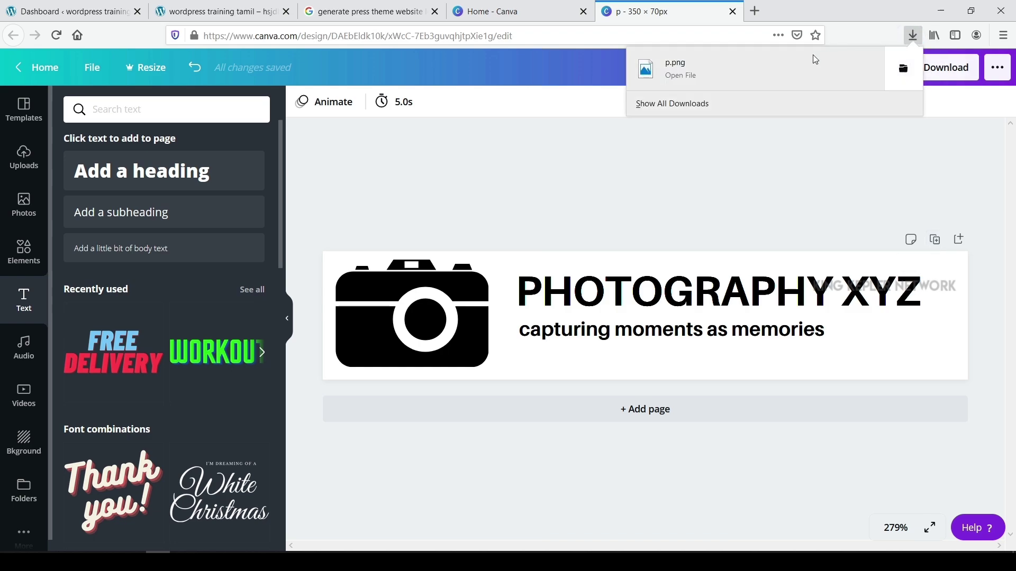
click(693, 71)
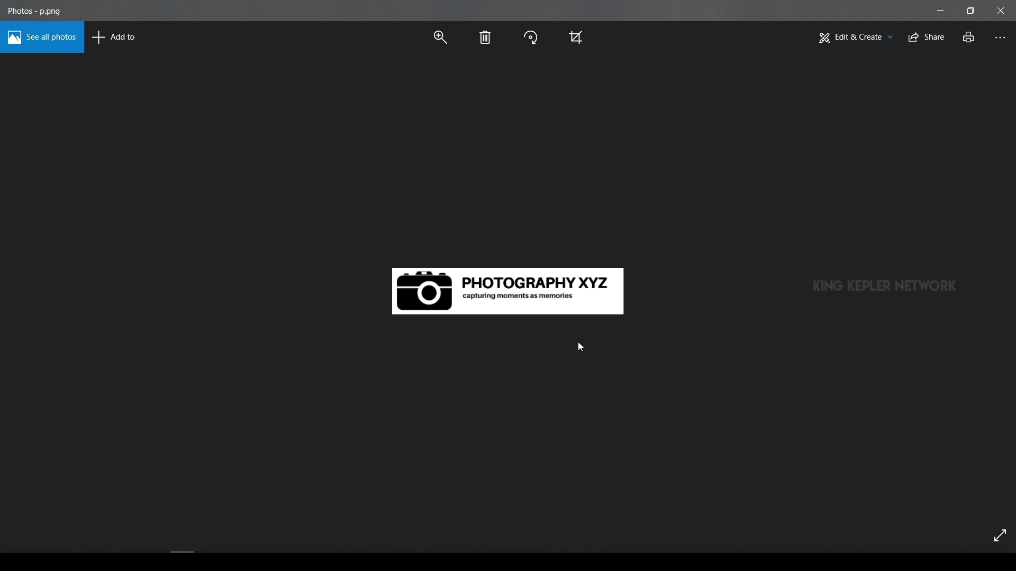
key(alt+Tab)
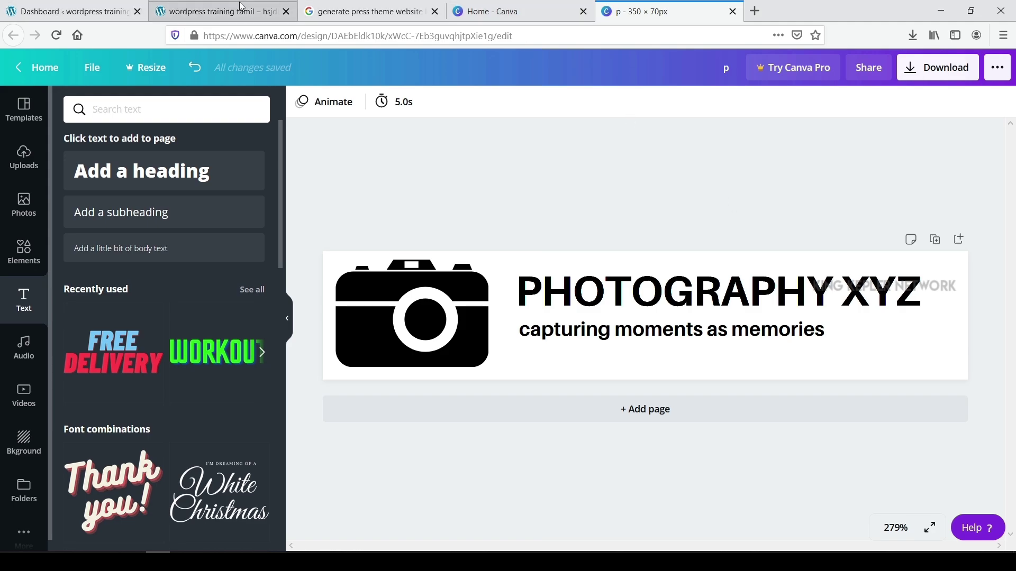
Search Google for "compress png" and open the Compress PNG Images Online site.
click(328, 13)
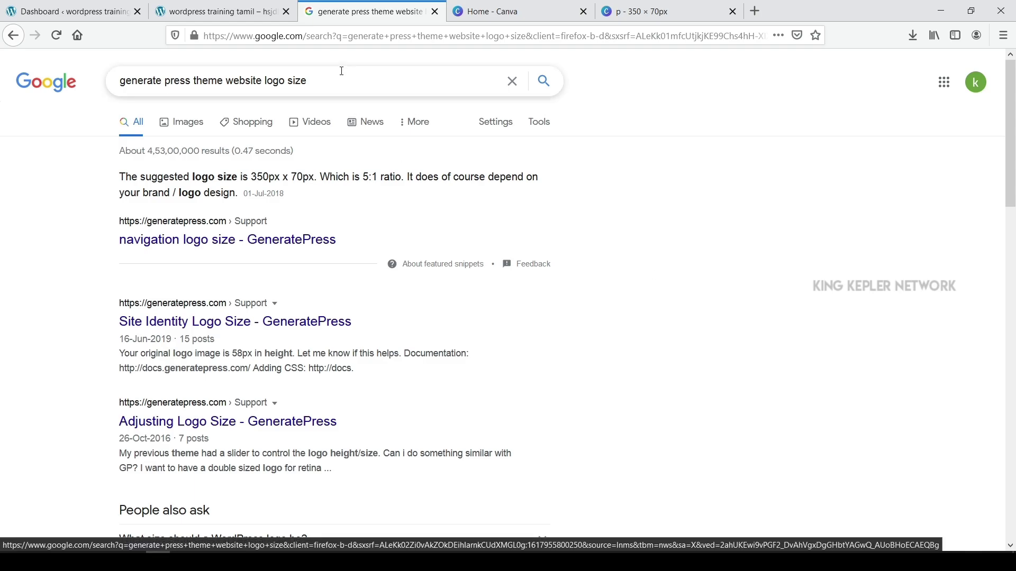
drag(343, 84, 36, 85)
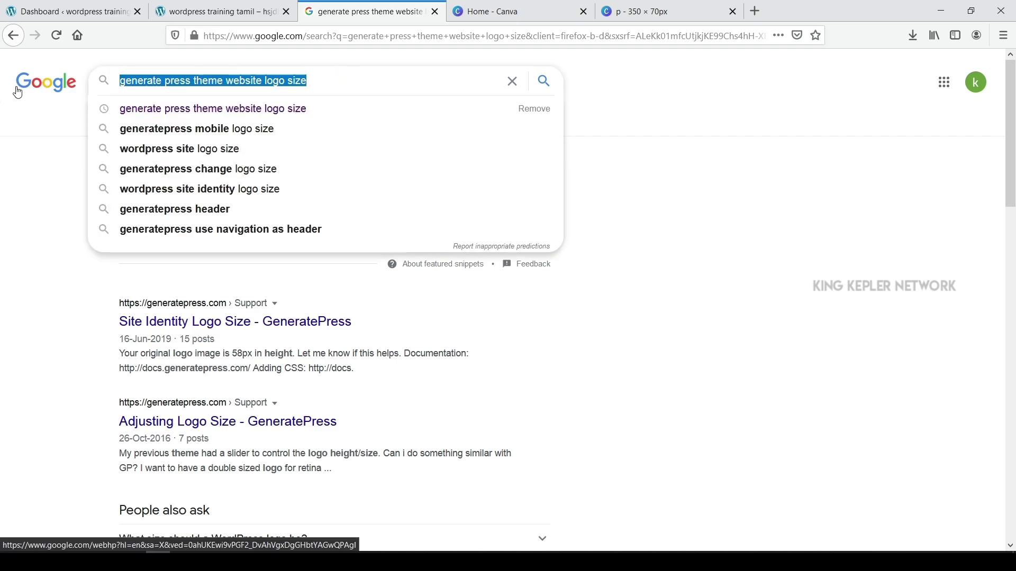
text(compre)
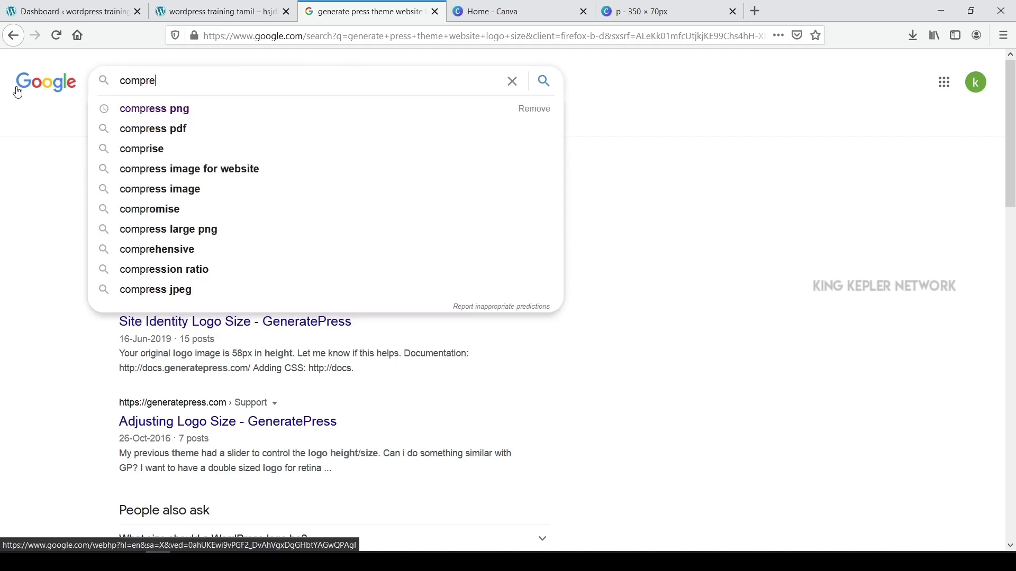
text(ss)
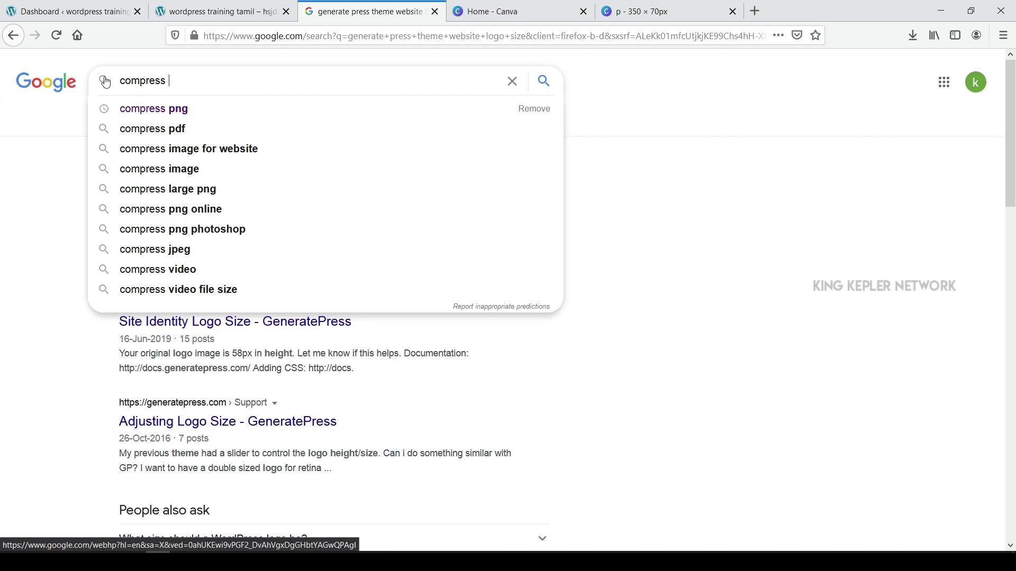
click(103, 109)
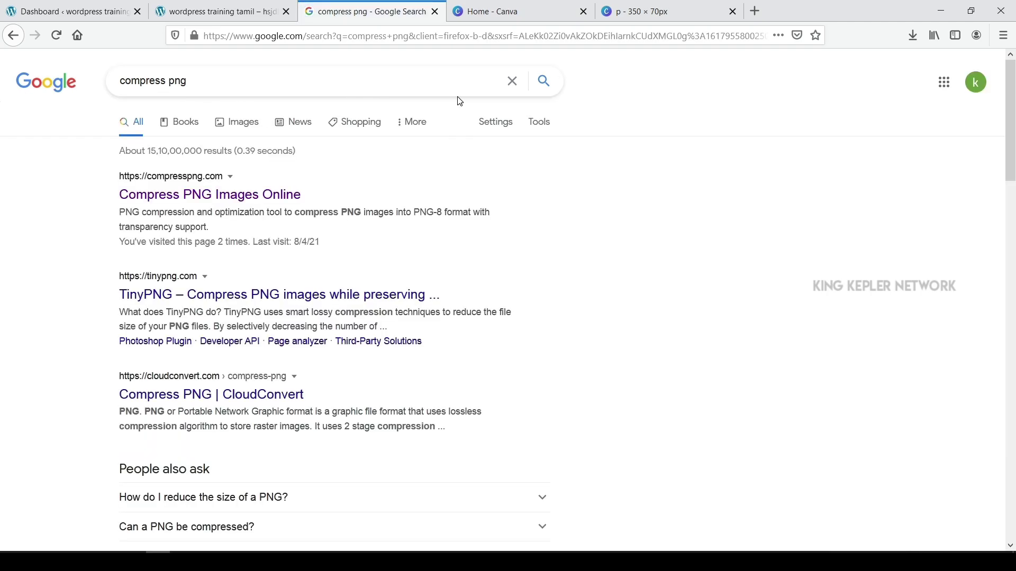
click(219, 195)
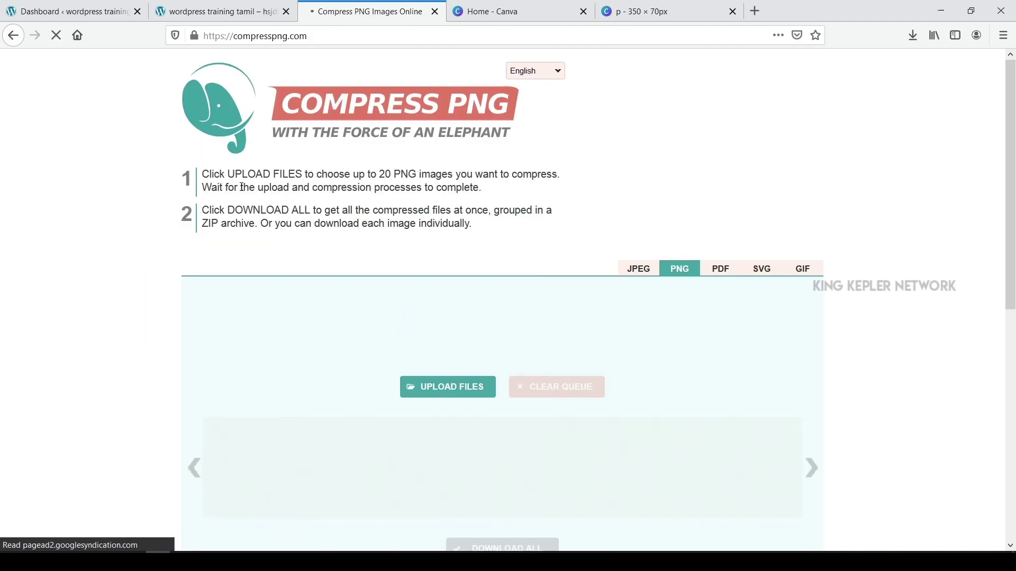
Upload the downloaded p.png to the Compress PNG page for compression.
scroll(574, 190, down, 4)
scroll(529, 233, up, 1)
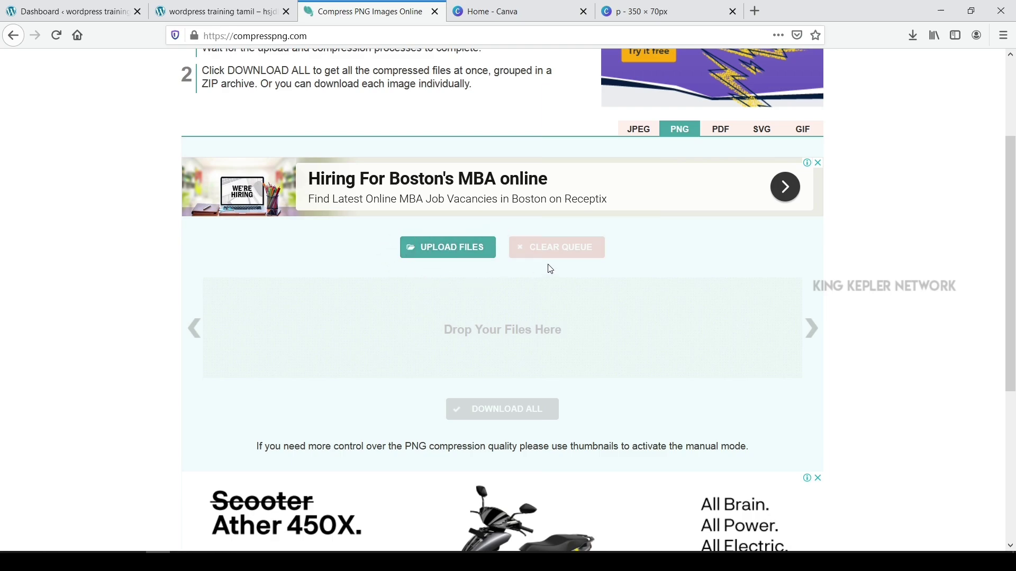
click(912, 35)
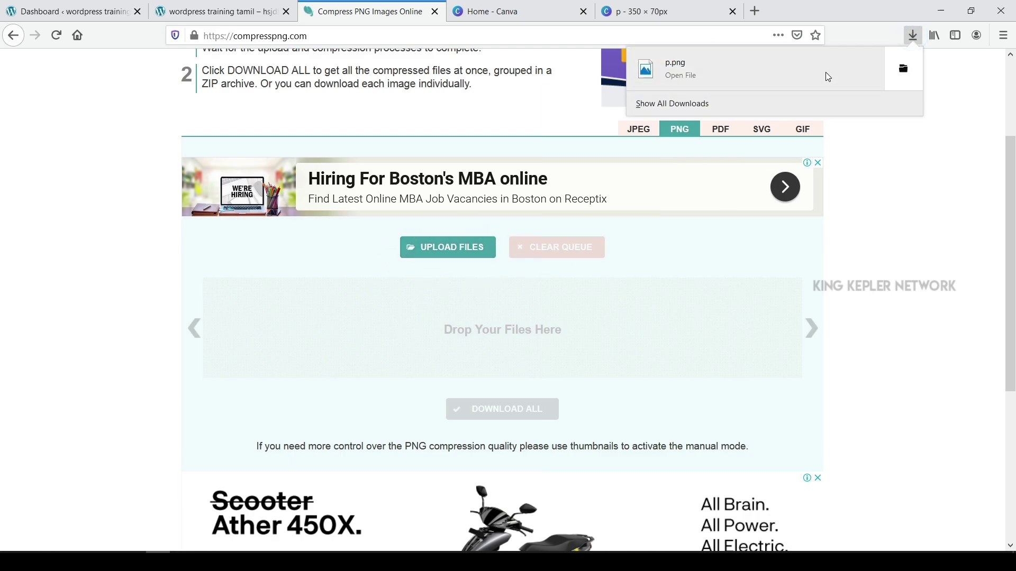
drag(828, 77, 529, 319)
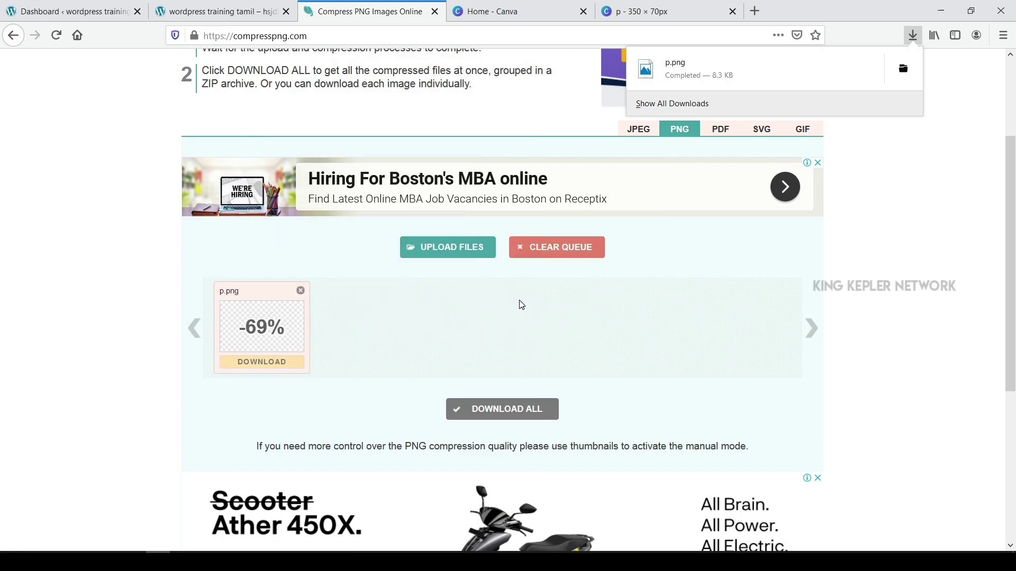
scroll(508, 306, down, 2)
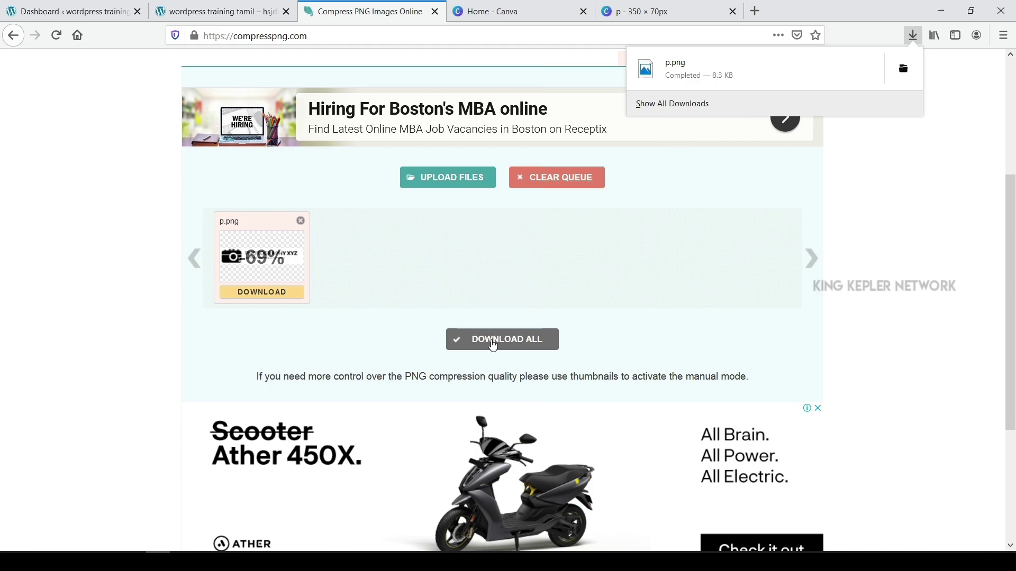
scroll(493, 345, up, 4)
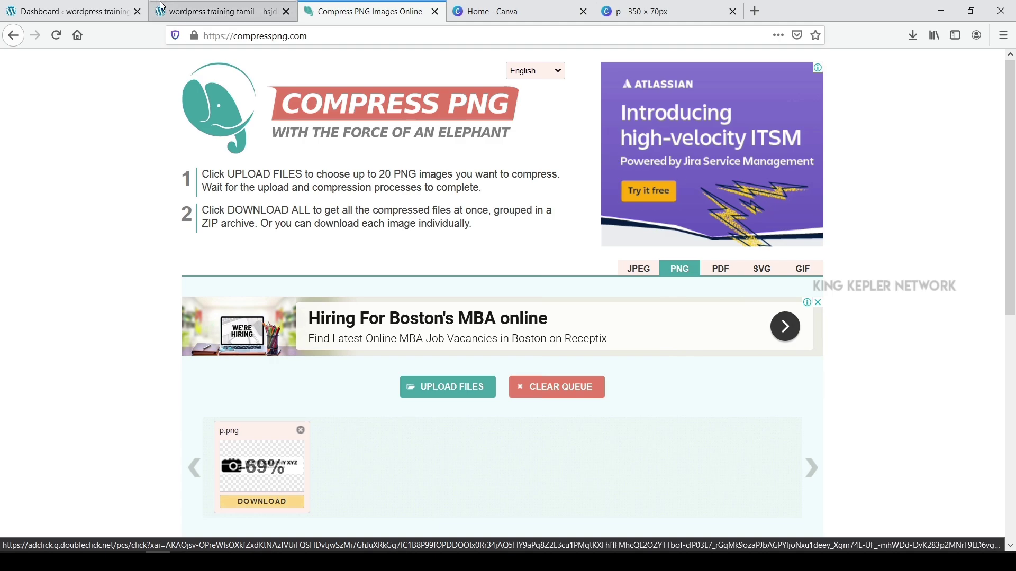
Switch to the WordPress site and open the Site Identity settings in its theme customiser.
click(214, 16)
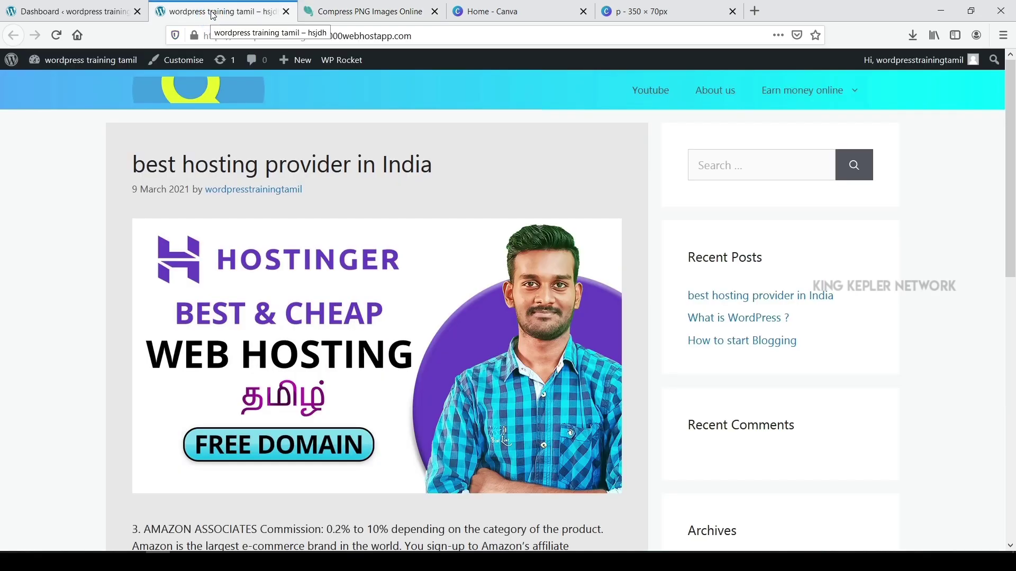
click(181, 65)
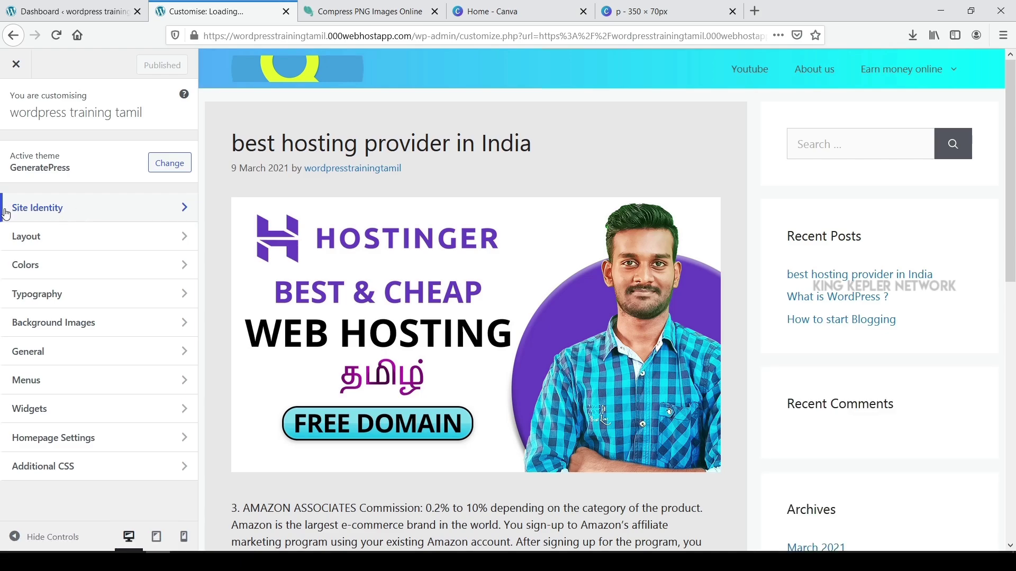
click(119, 207)
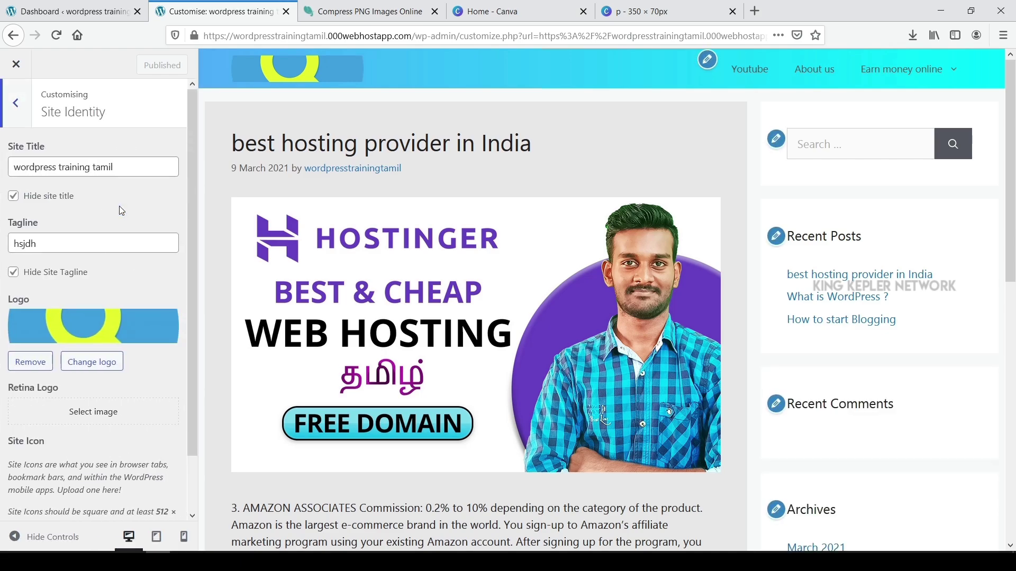
Start changing the site logo and upload the downloaded p.png to the media library.
scroll(119, 205, down, 2)
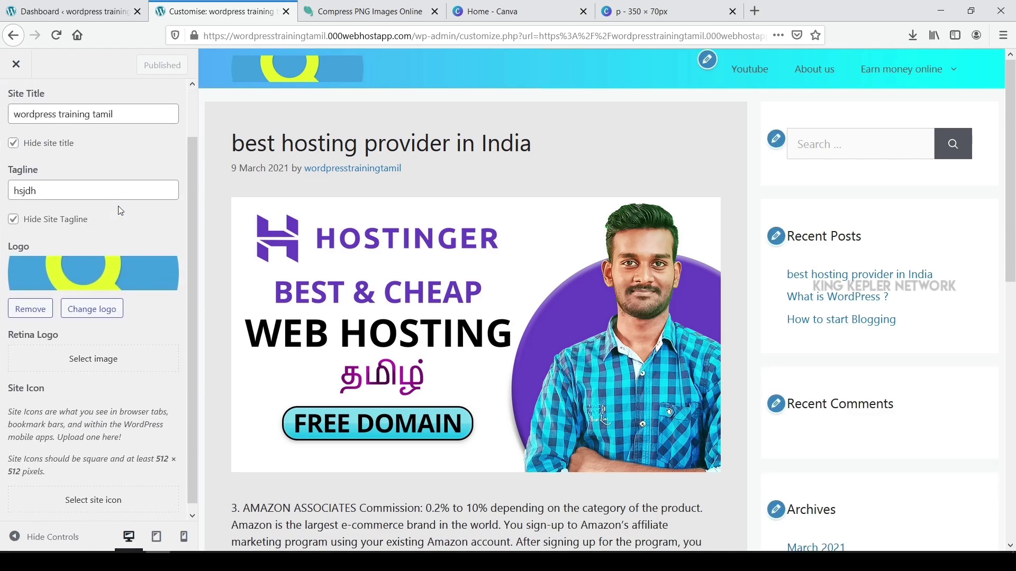
click(94, 302)
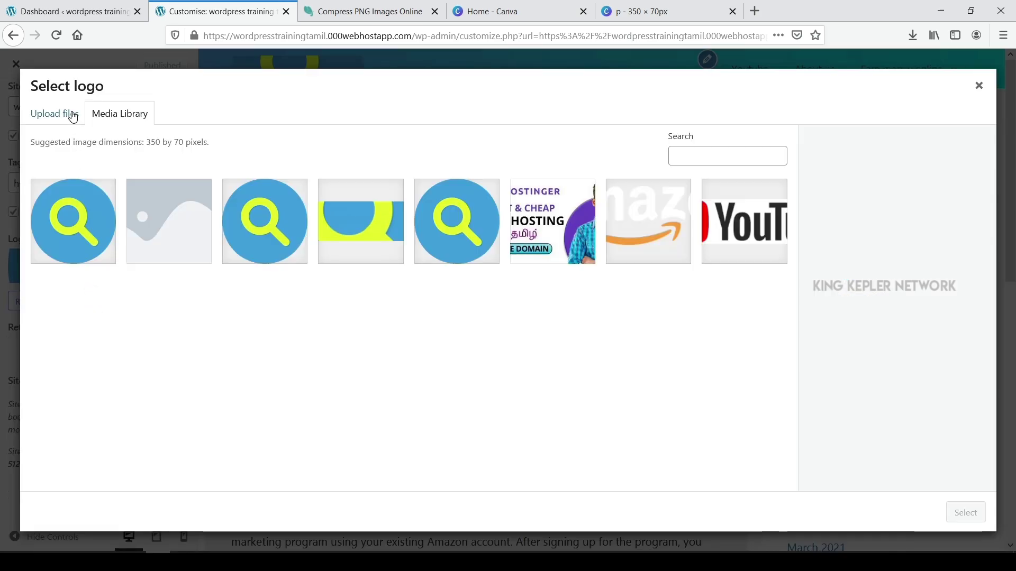
click(73, 117)
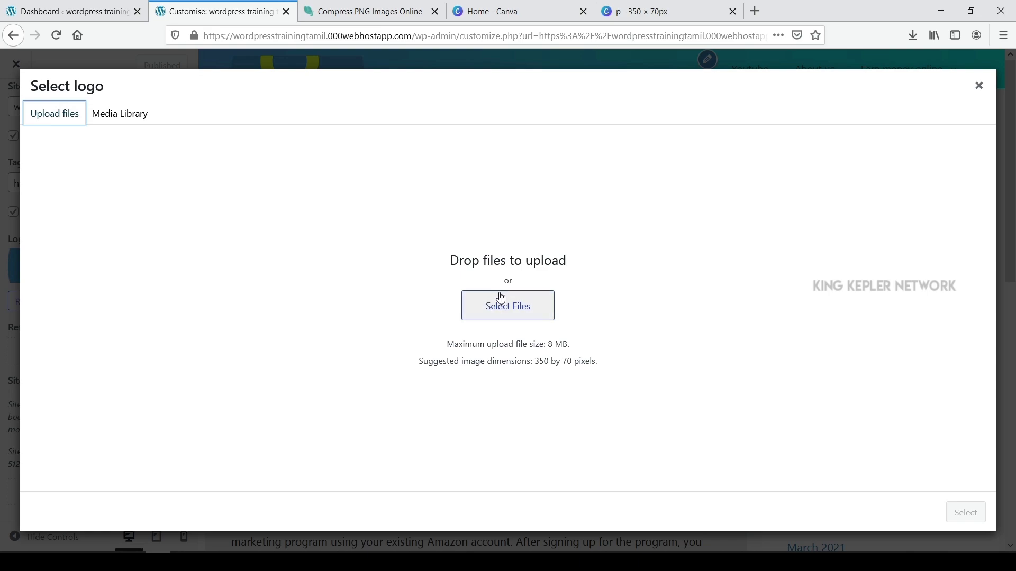
click(507, 310)
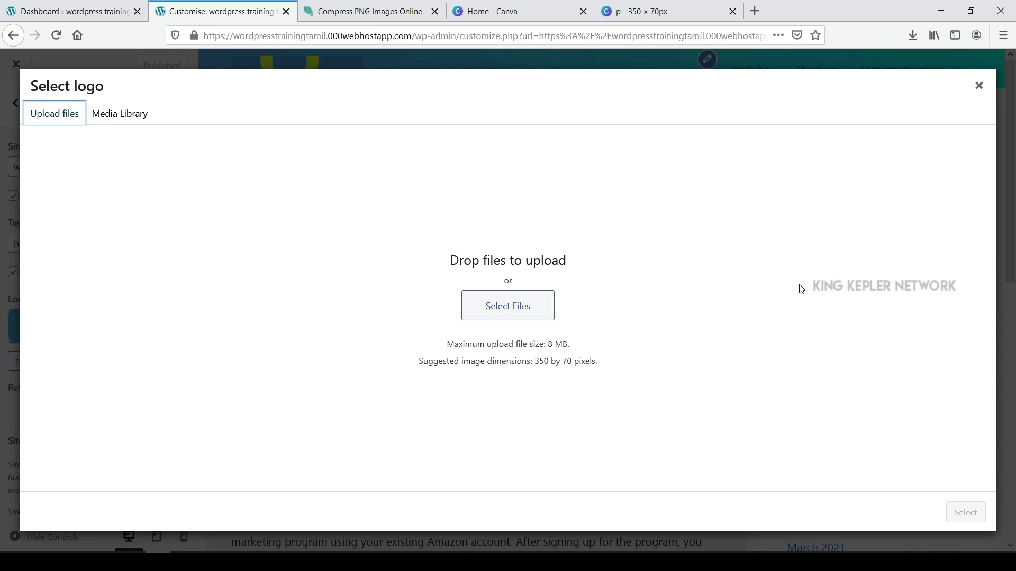
click(913, 34)
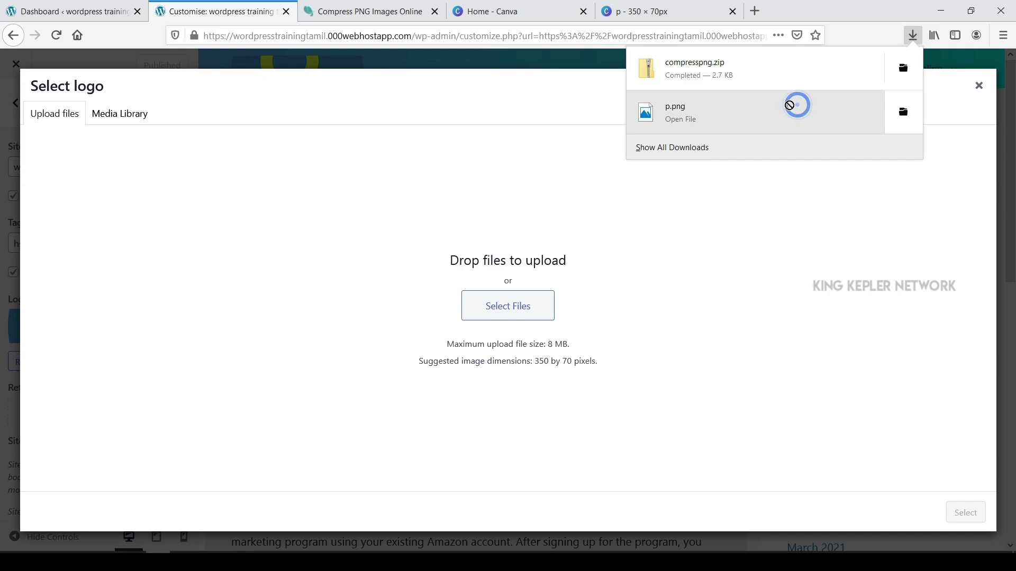
drag(798, 106, 439, 245)
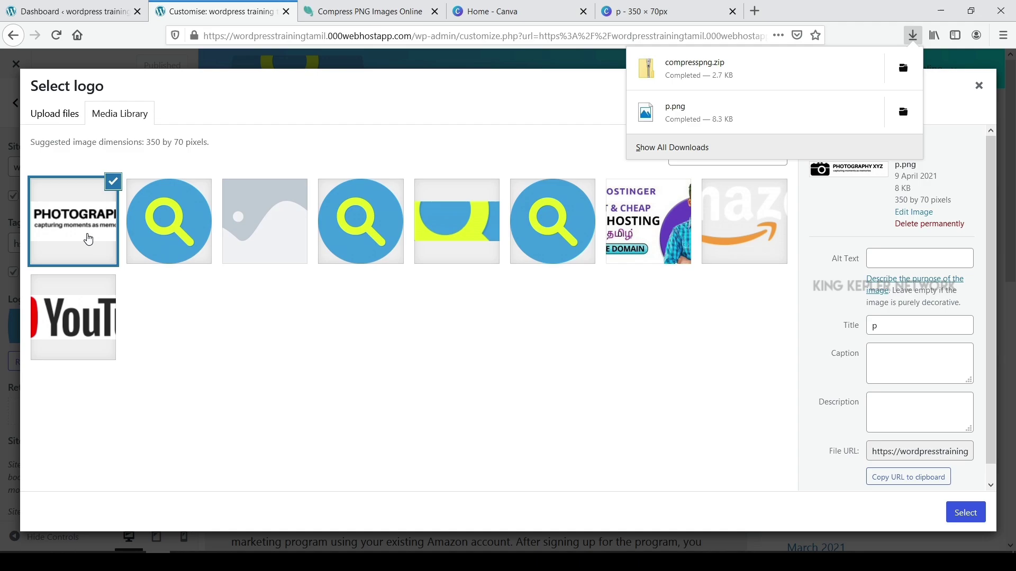
Use the uploaded p.png as the site logo without cropping it.
click(849, 291)
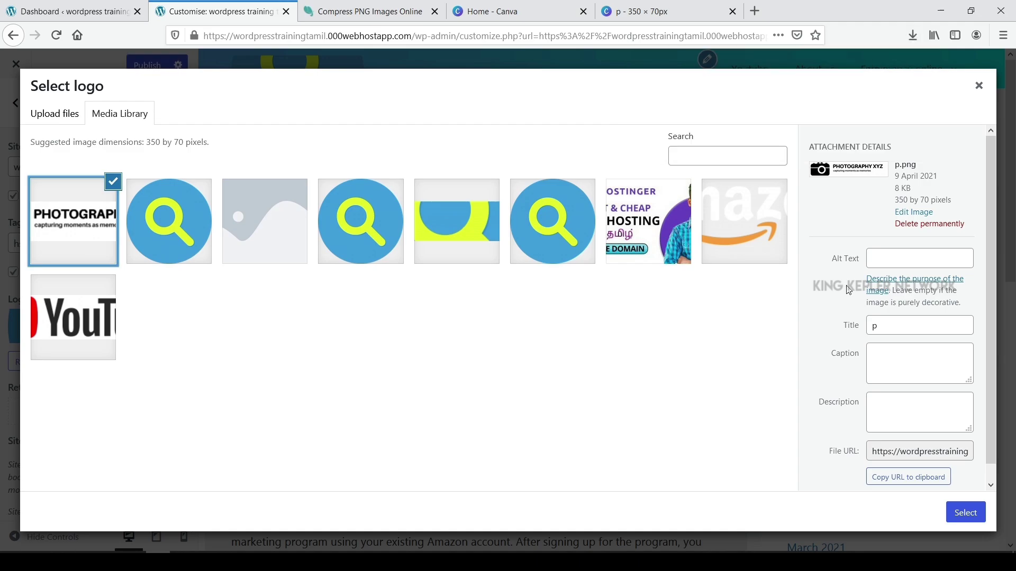
click(968, 513)
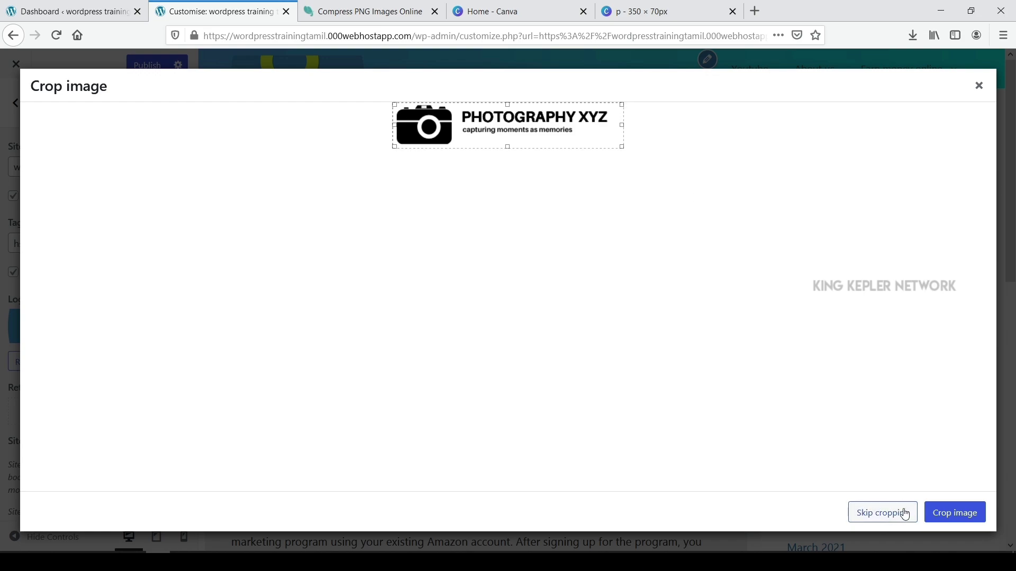
click(882, 513)
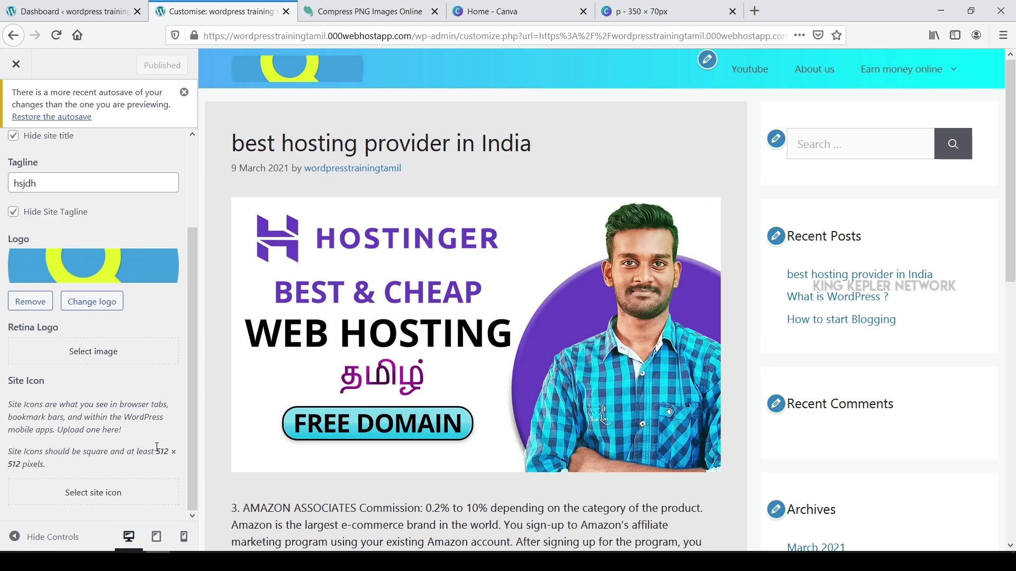
Switch to Canva and close the 350 × 70 px logo design.
click(511, 12)
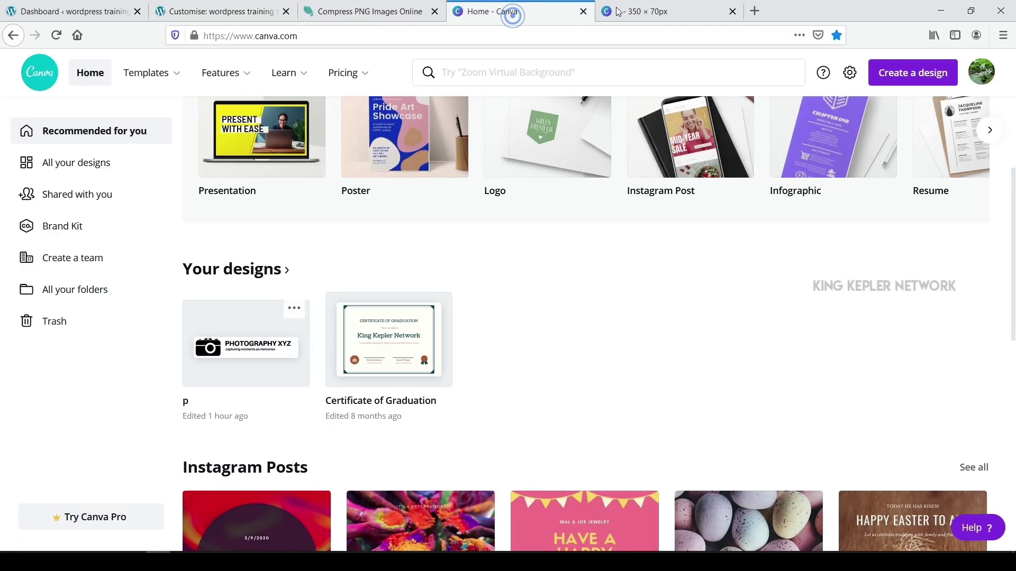
click(617, 12)
click(732, 12)
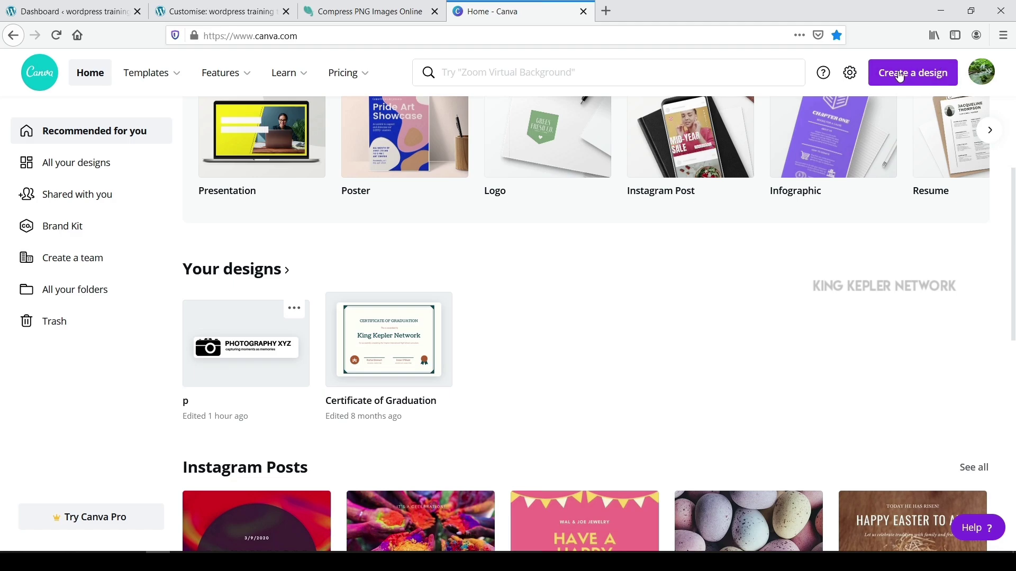
Create a new custom-size Canva design of 512 × 512 px.
click(920, 73)
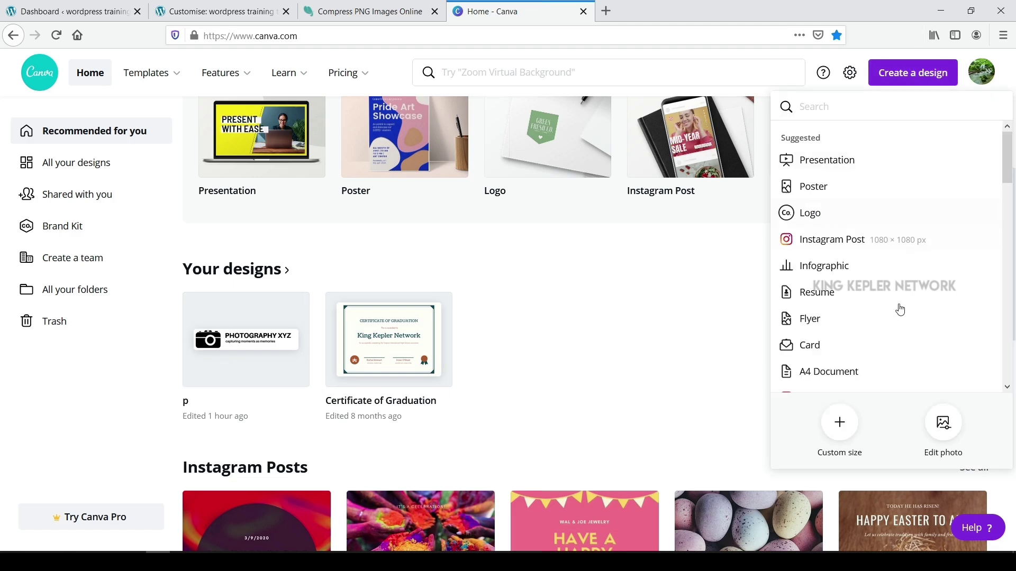
click(841, 424)
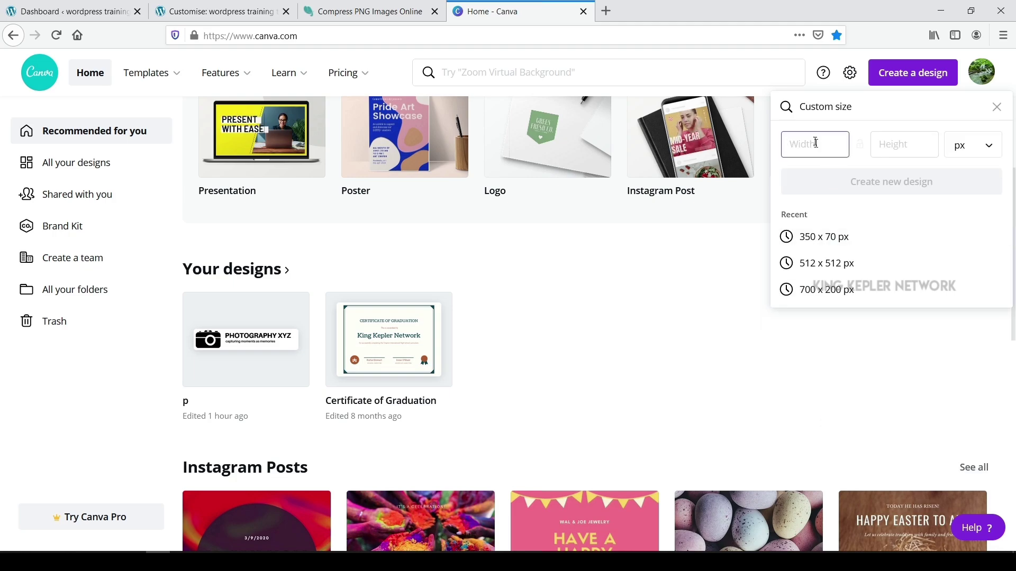
text(512)
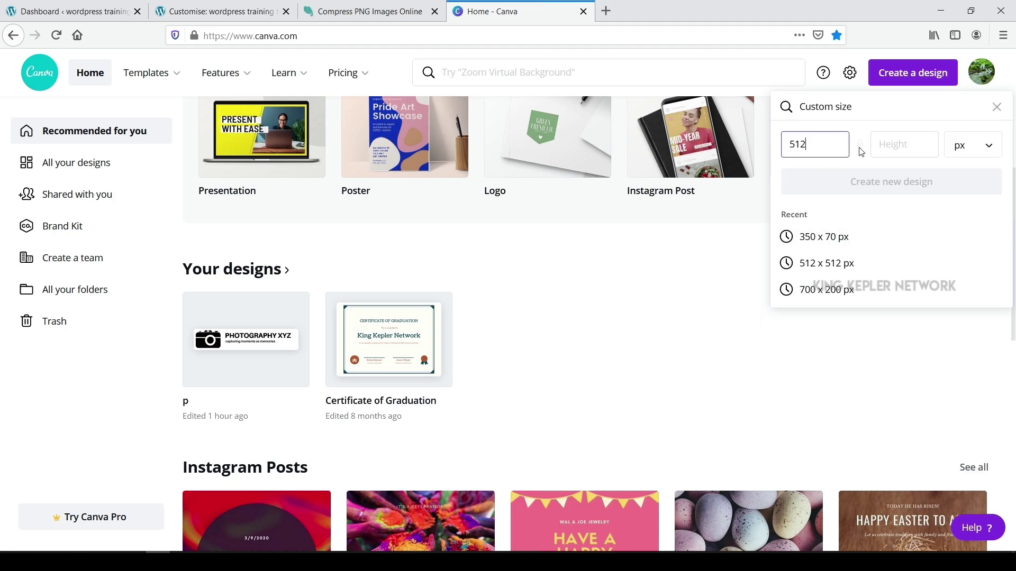
click(894, 143)
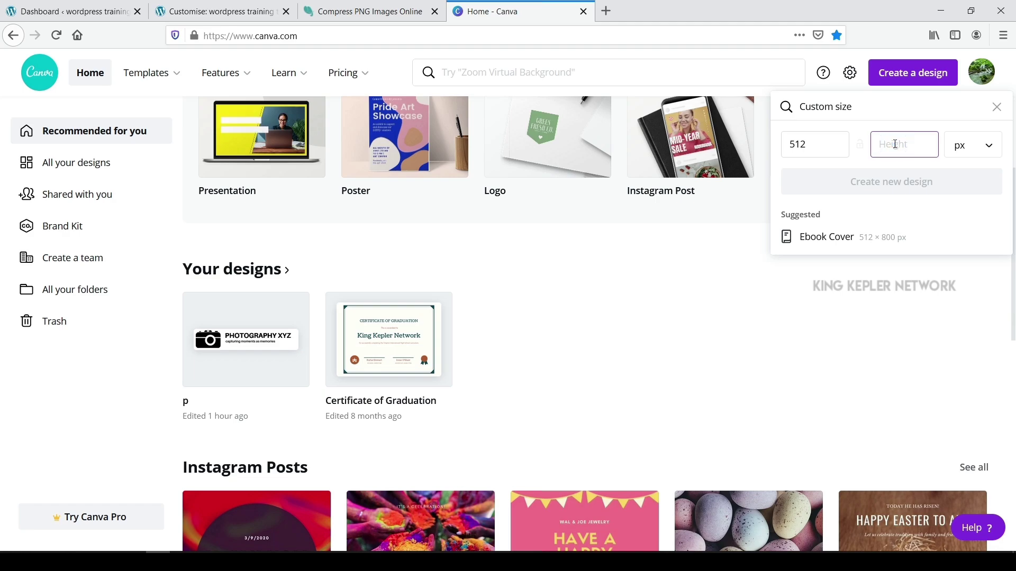
text(512)
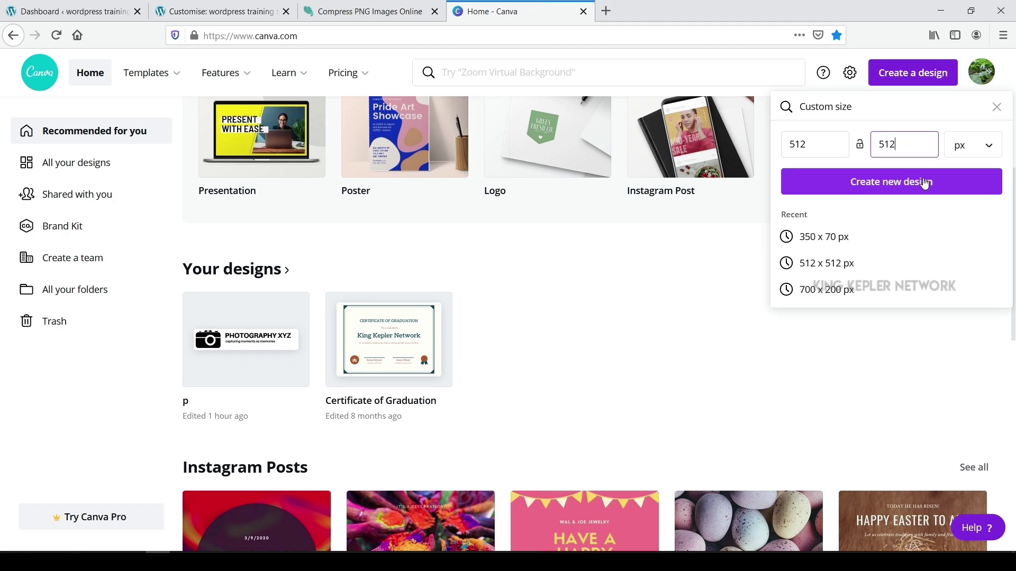
click(900, 183)
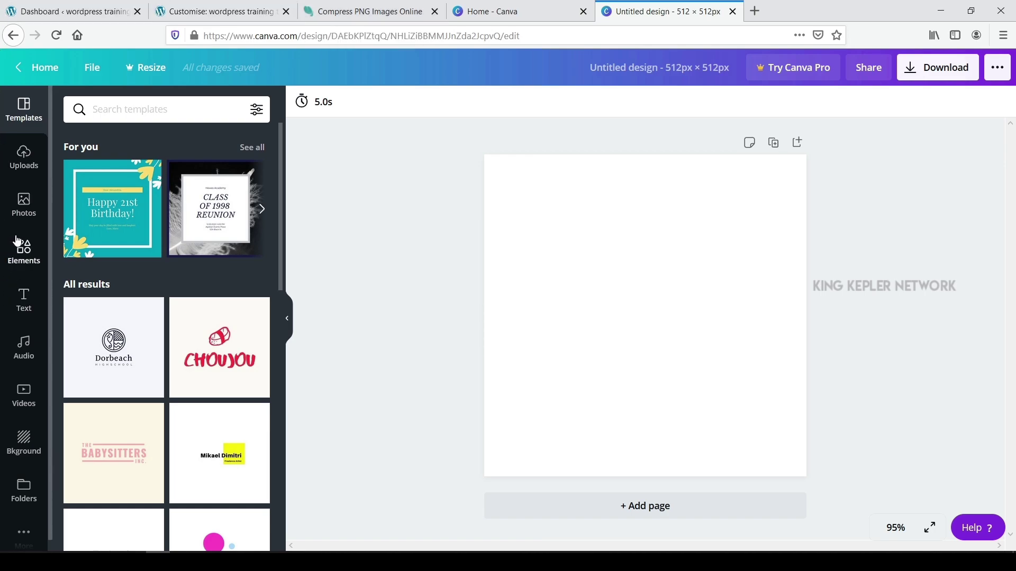
Add the recently used camera element to the blank page and colour it black.
click(20, 259)
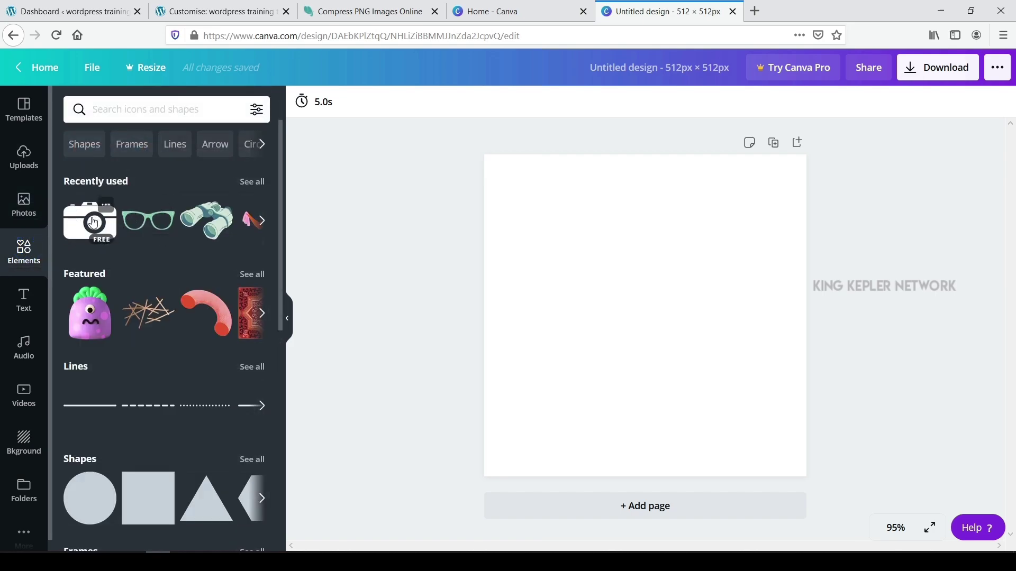
click(93, 220)
drag(93, 220, 623, 273)
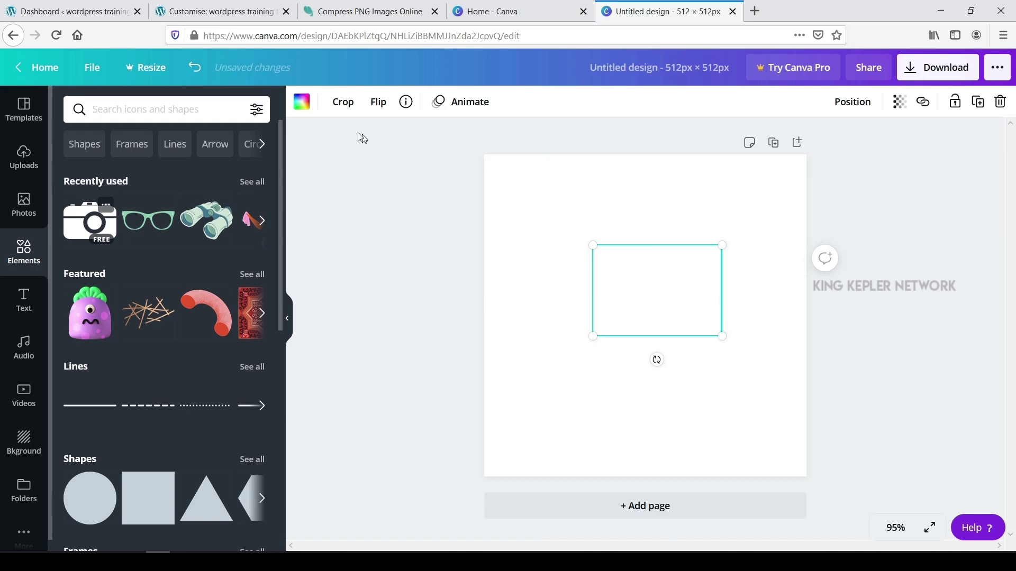
click(301, 102)
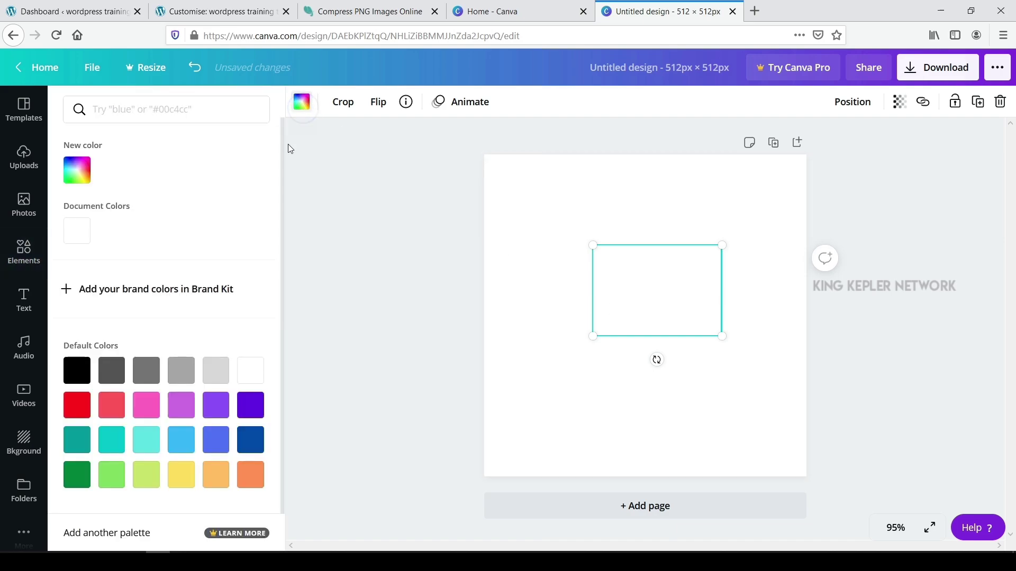
click(76, 375)
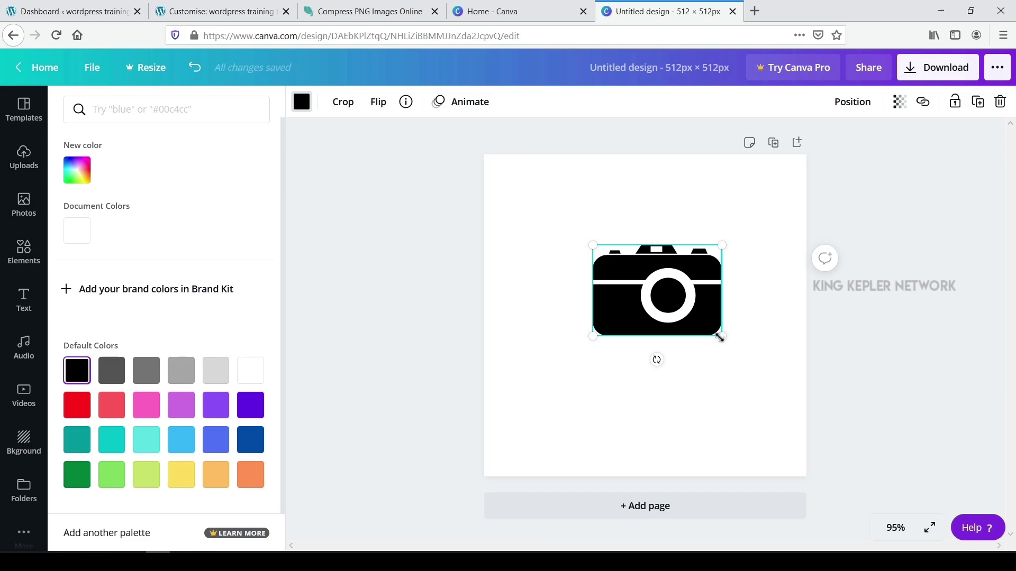
Enlarge the black camera to nearly the full page width and centre it on the page.
drag(721, 338, 789, 381)
drag(710, 289, 700, 313)
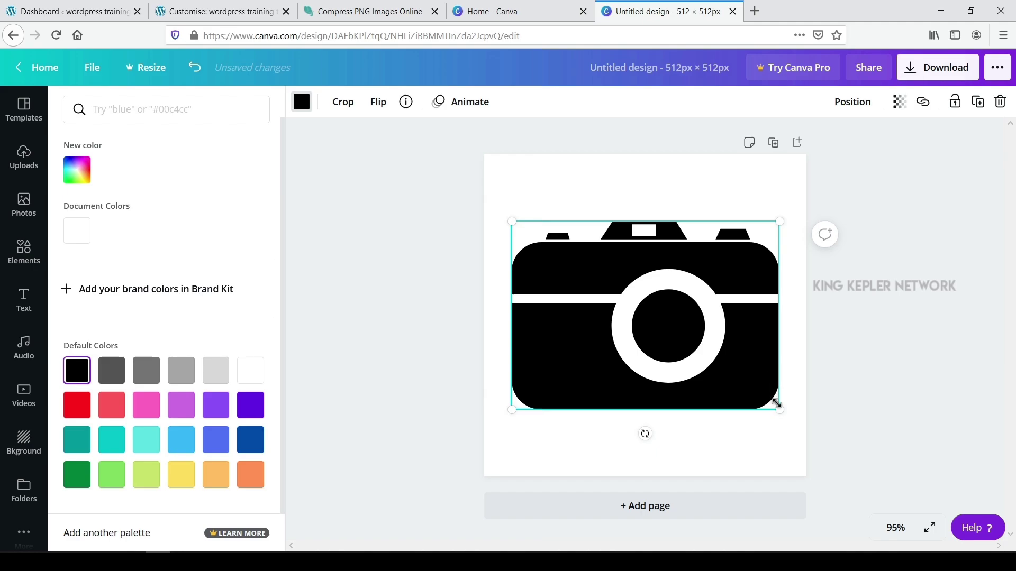
drag(776, 403, 787, 412)
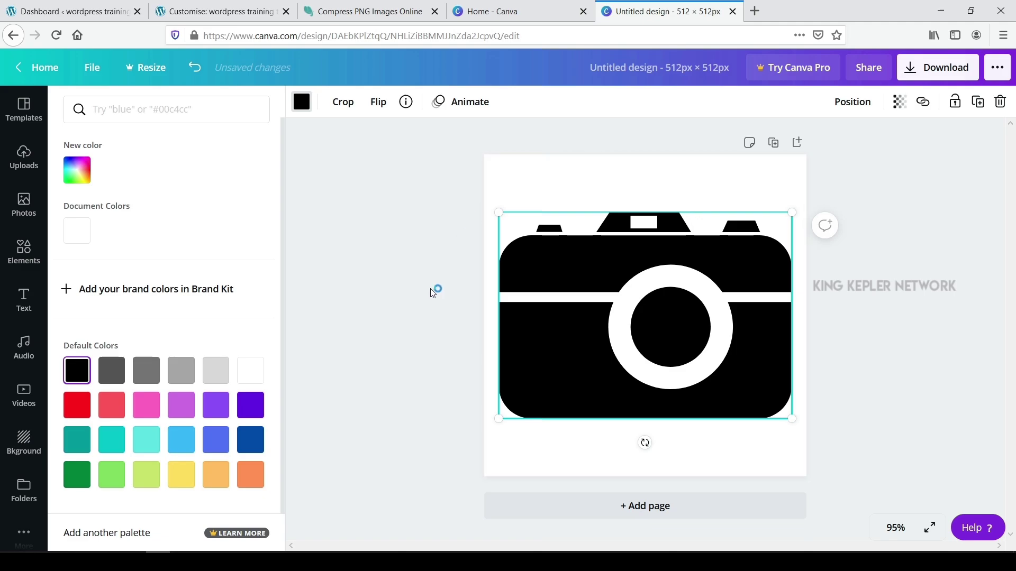
click(935, 365)
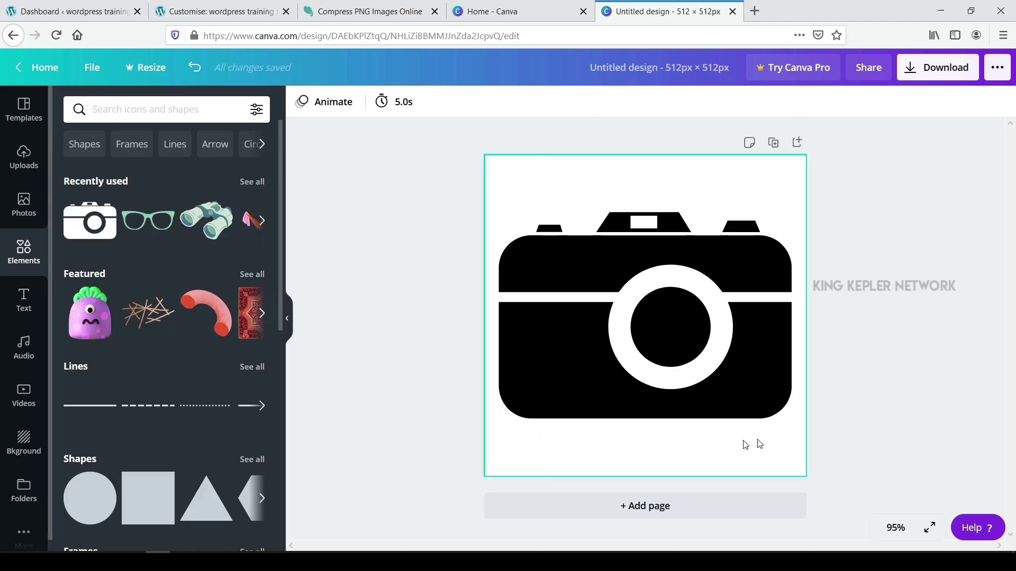
Download the 512 × 512 px camera design as a PNG file.
click(945, 73)
click(885, 246)
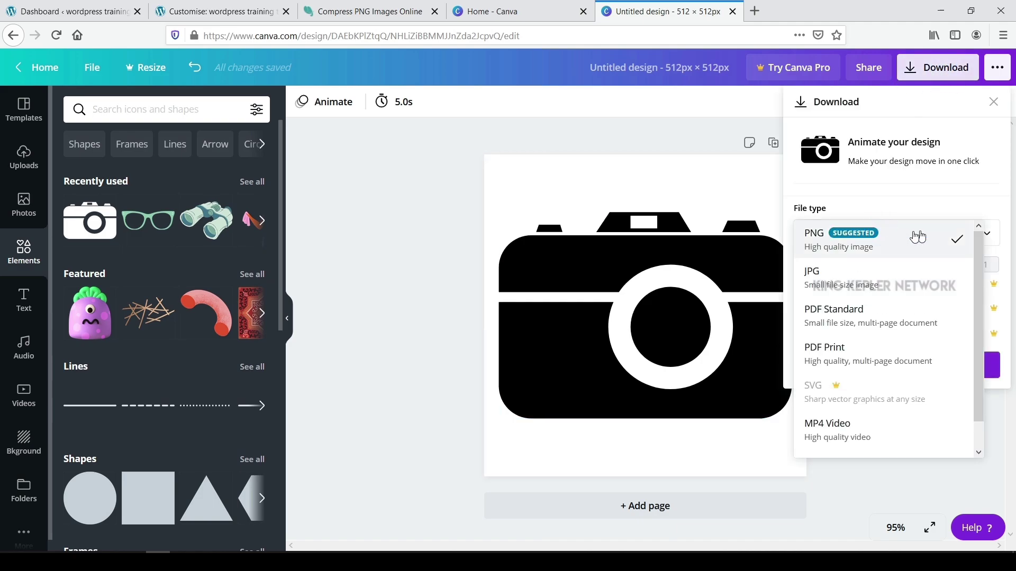
click(849, 241)
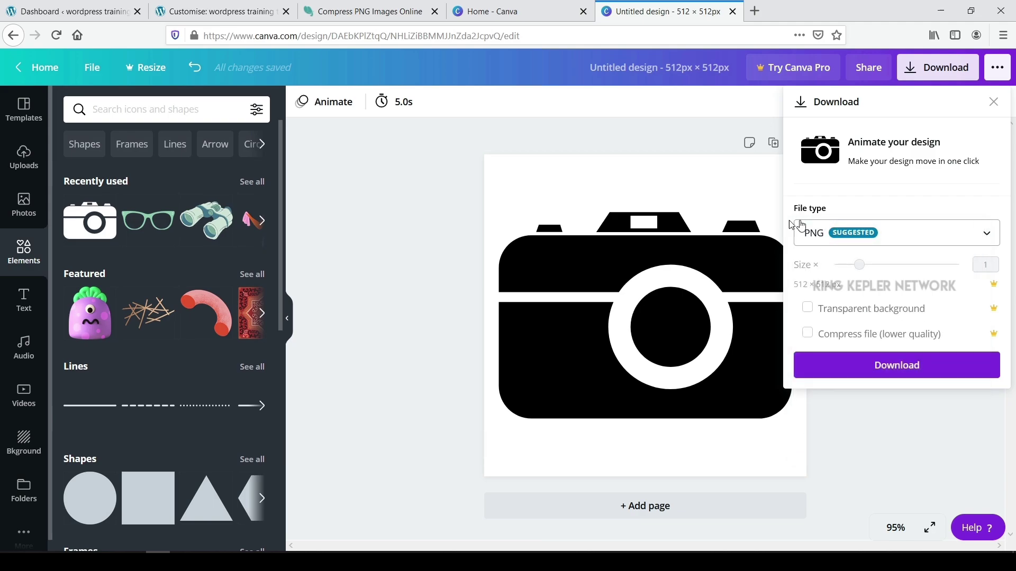
click(898, 365)
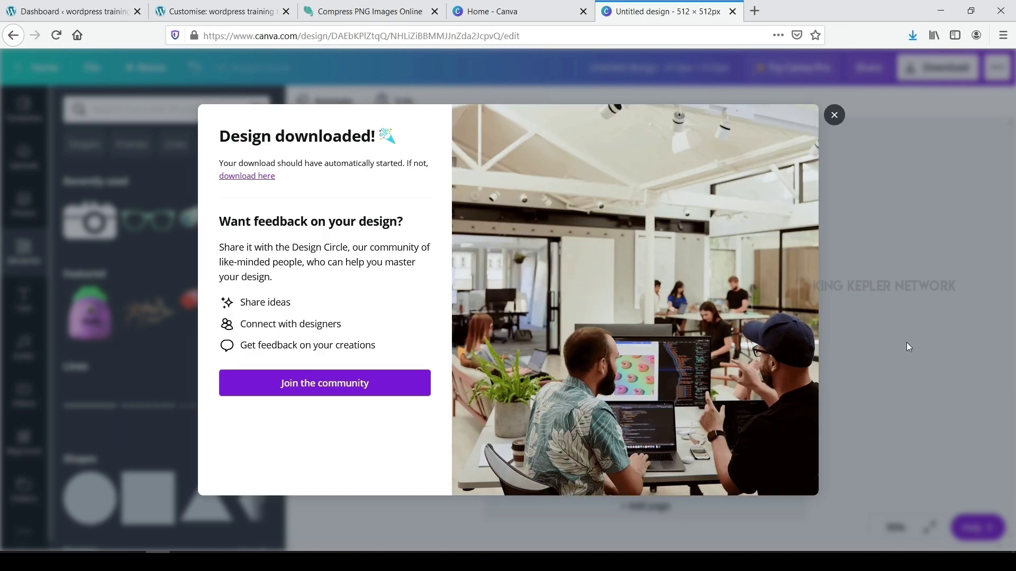
Open the downloaded Untitled design(1).png to check the icon image, and return to the browser.
click(912, 36)
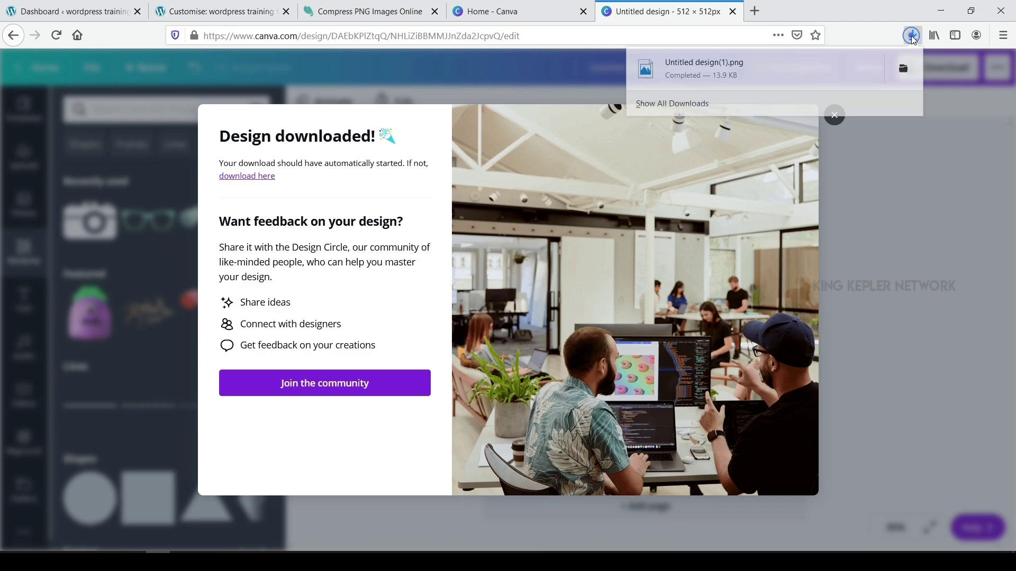
click(753, 73)
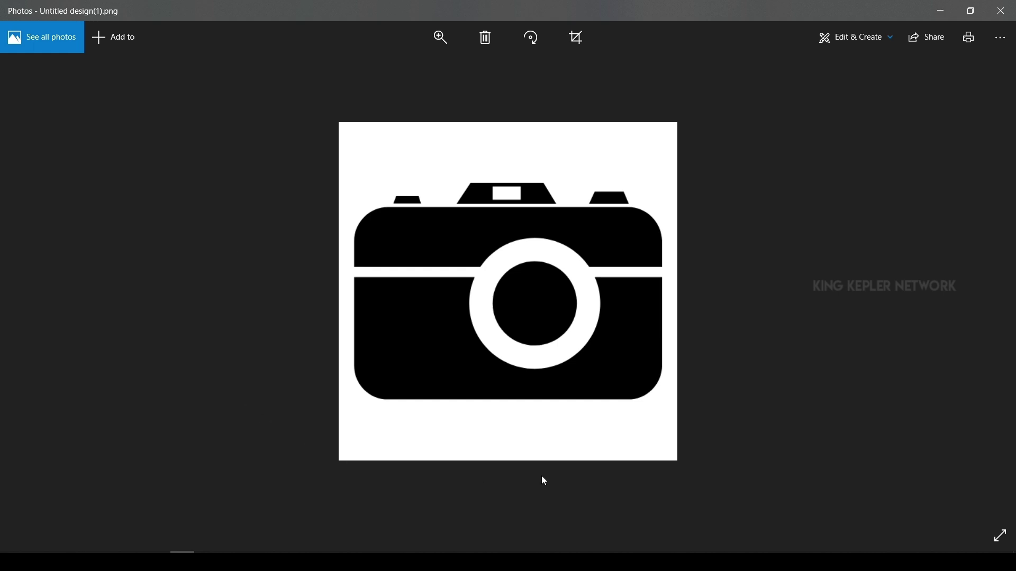
key(alt+Tab)
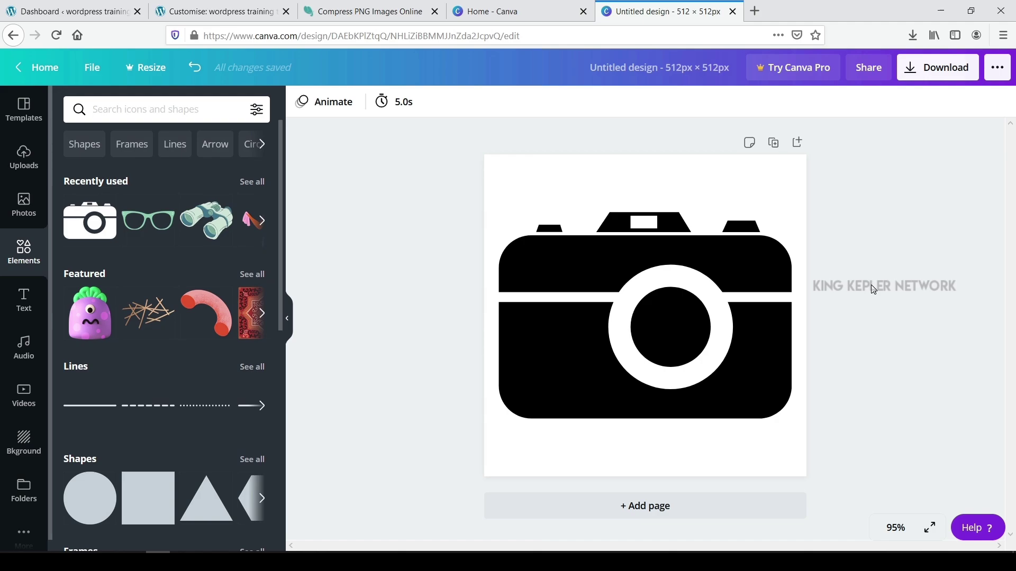
Return to the WordPress Customise page, upload Untitled design(1).png from the downloads and select it as the site icon.
click(390, 12)
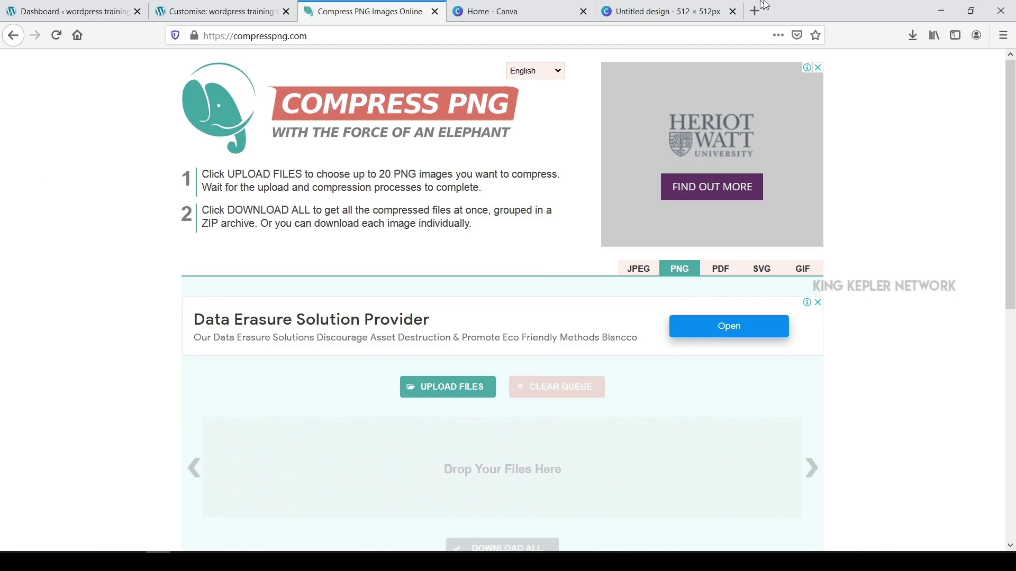
click(191, 10)
click(400, 13)
click(239, 11)
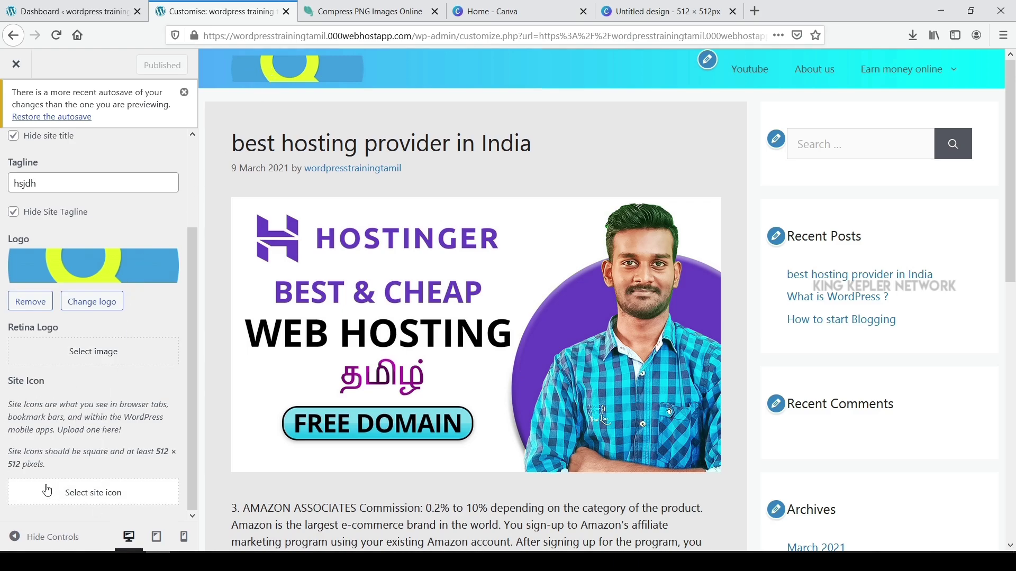
click(113, 494)
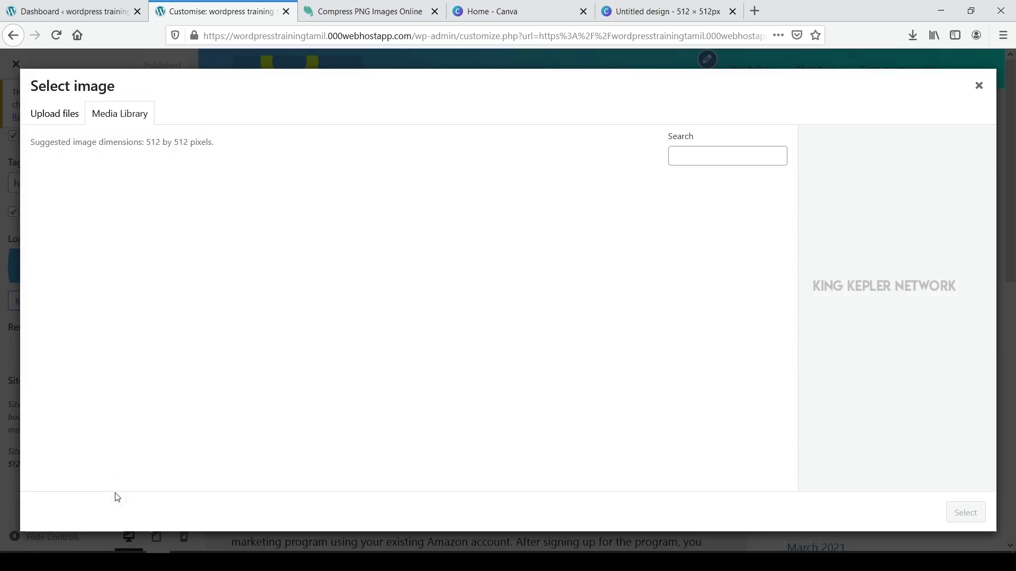
click(66, 113)
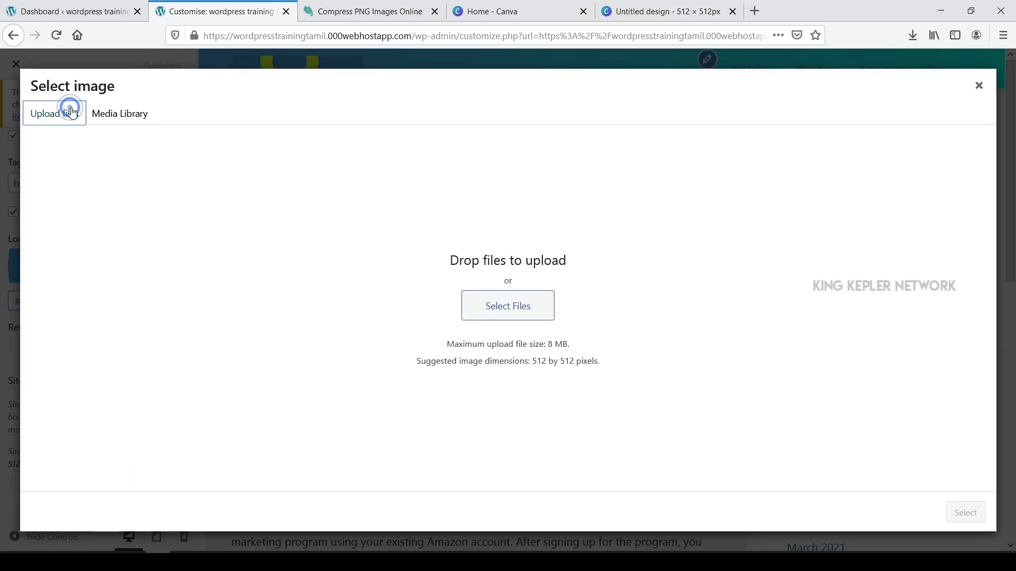
click(912, 37)
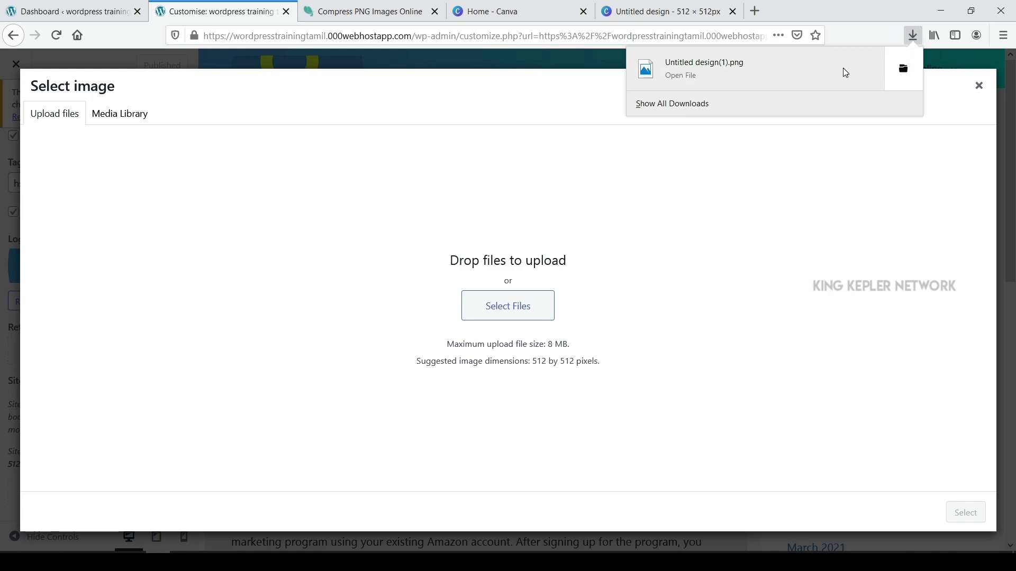
drag(845, 73, 462, 297)
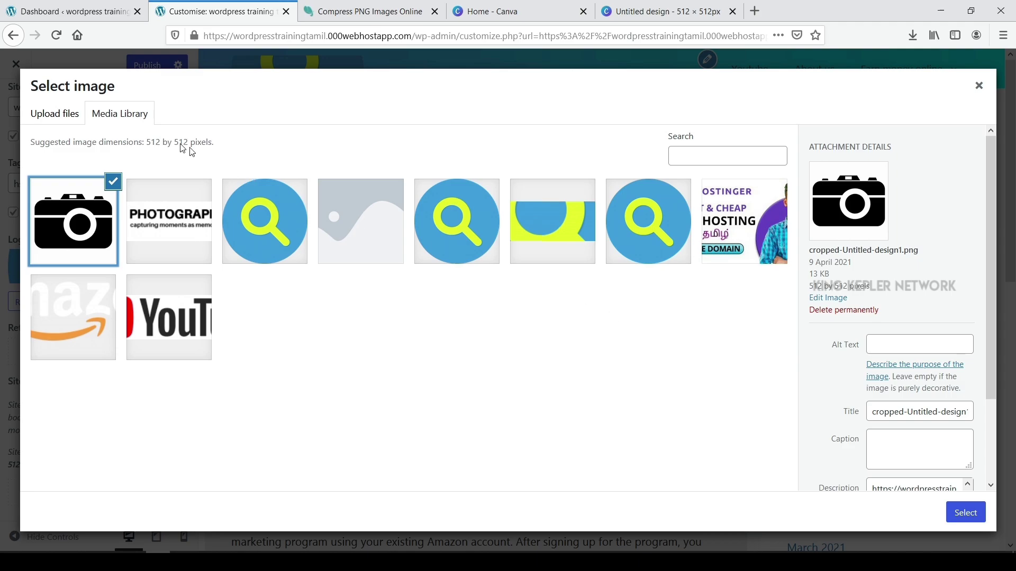
click(966, 512)
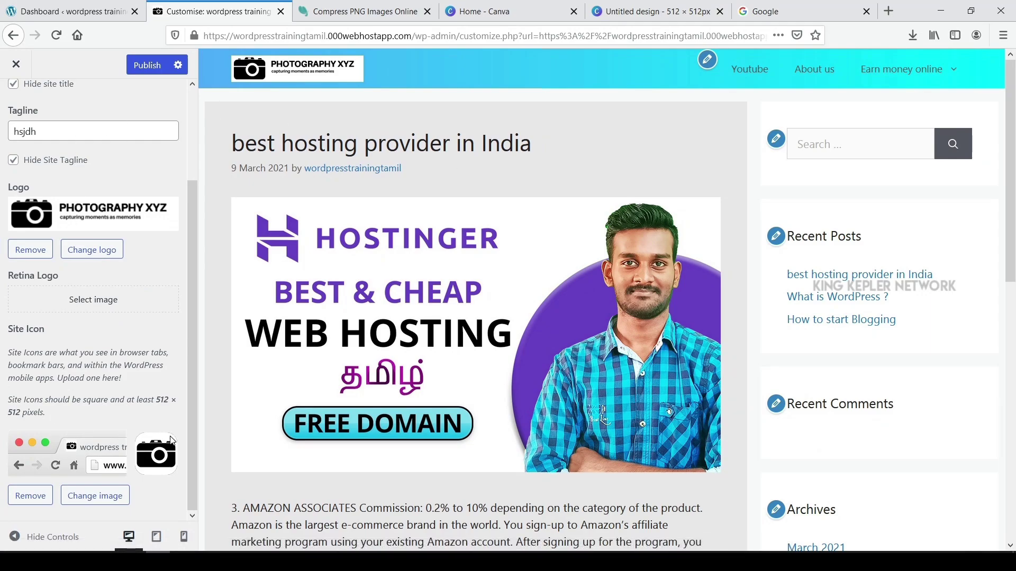
Close the Compress PNG page and the 512 × 512 px Canva design.
click(379, 18)
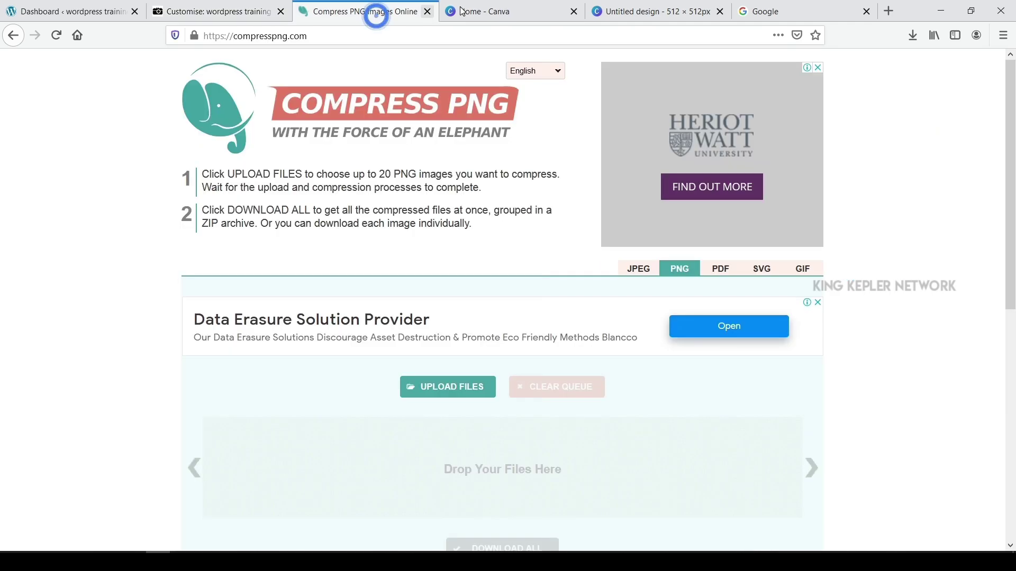
click(428, 11)
click(575, 12)
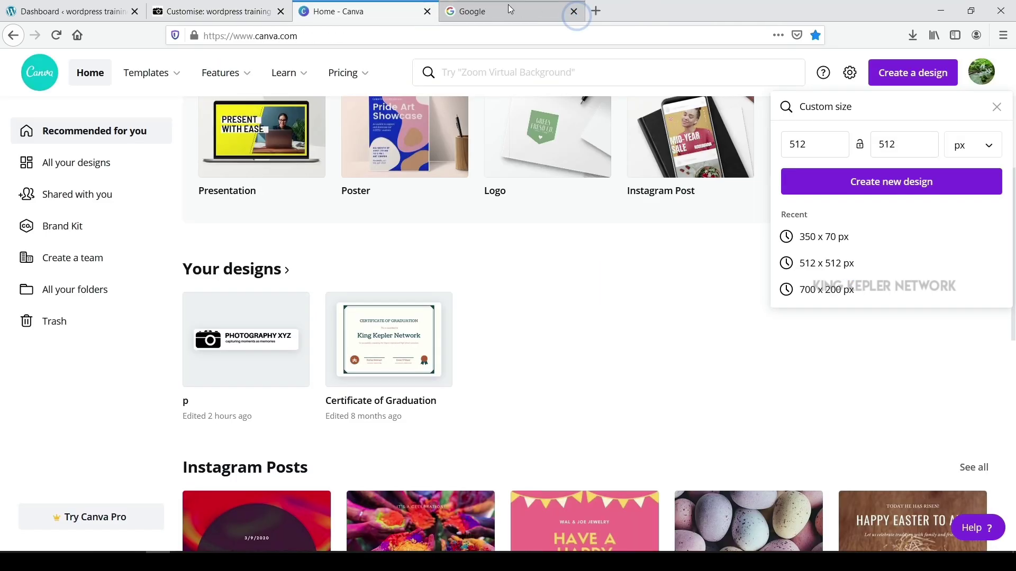
Search Google for "icon finder" and open the Iconfinder website.
click(485, 13)
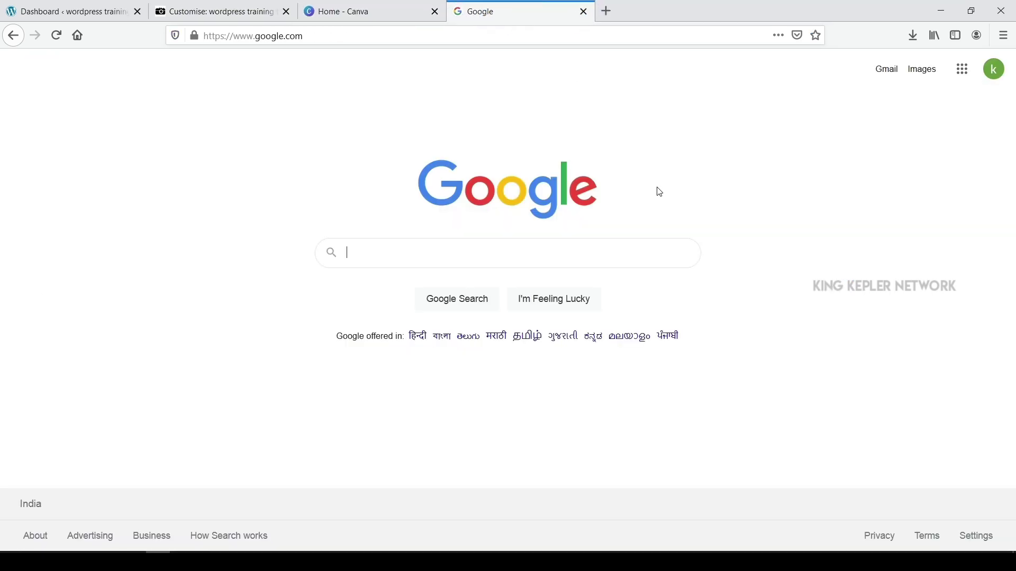
click(483, 252)
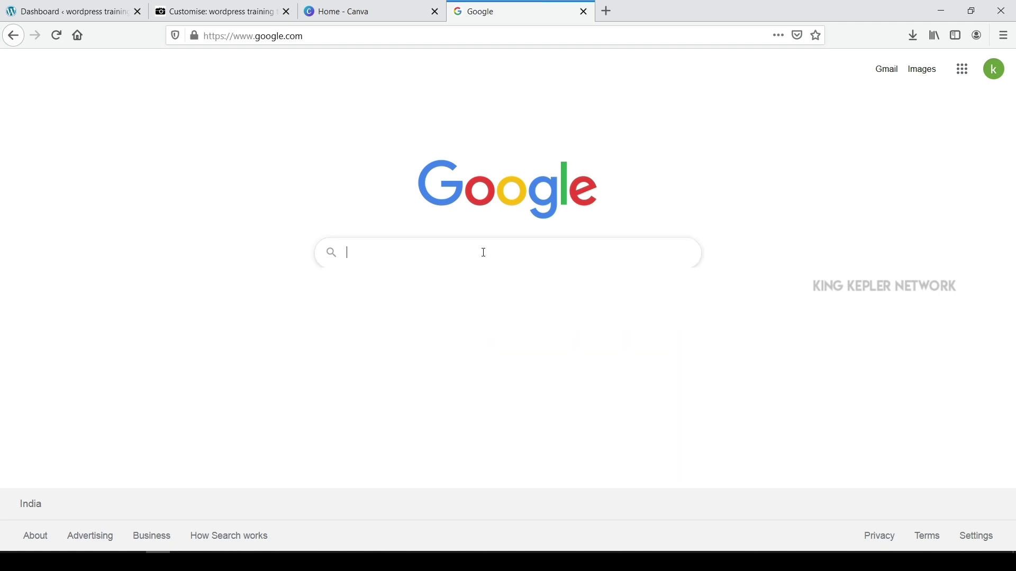
text(ico)
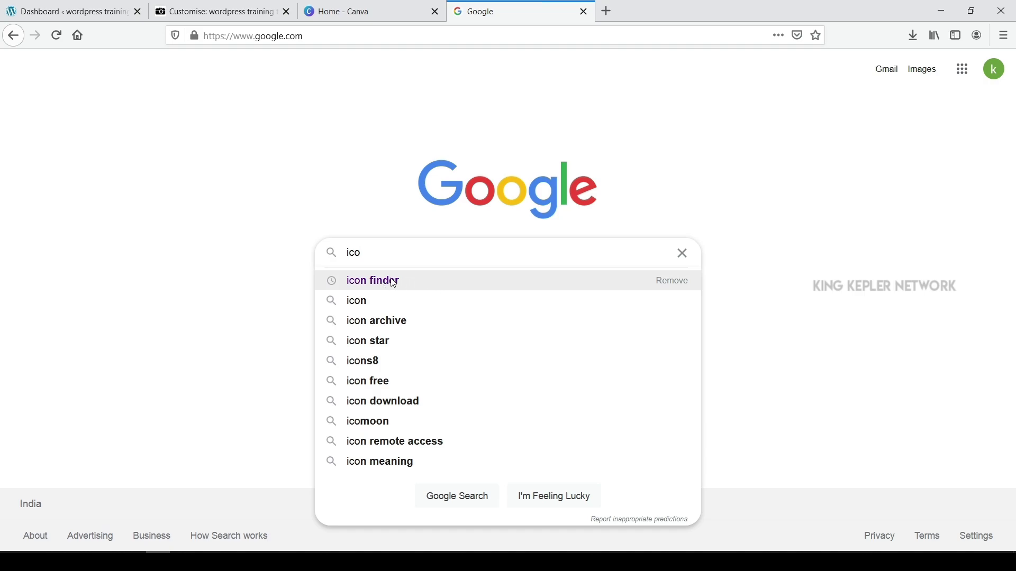
click(380, 281)
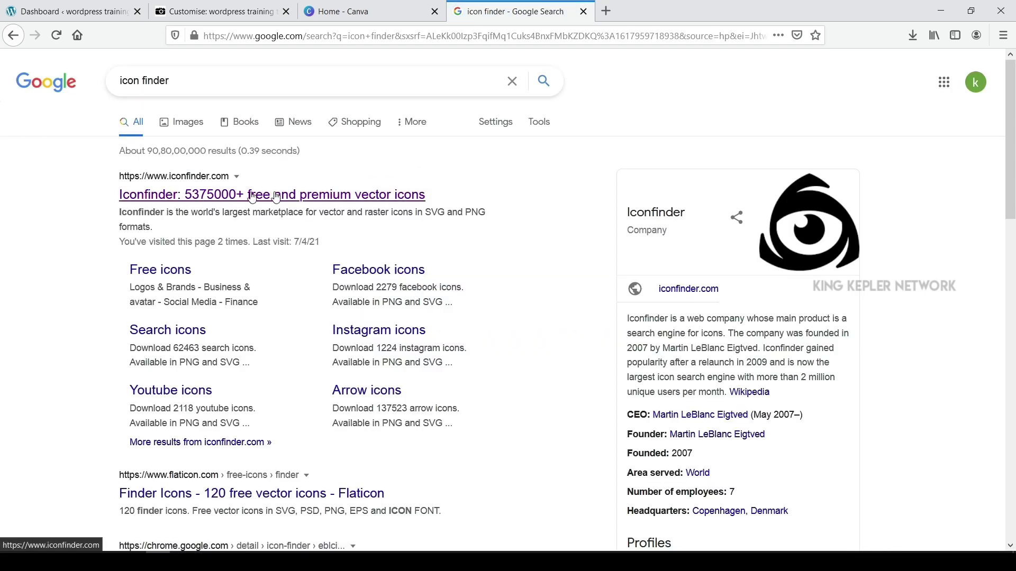
click(317, 197)
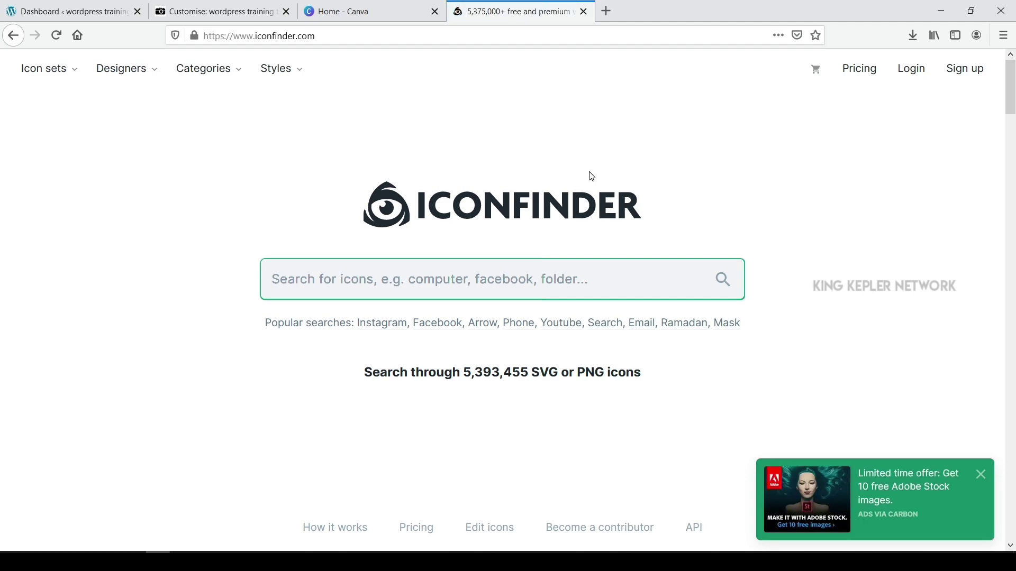
Search Iconfinder for "photography", look through the icon results and return to the Iconfinder home page.
click(505, 276)
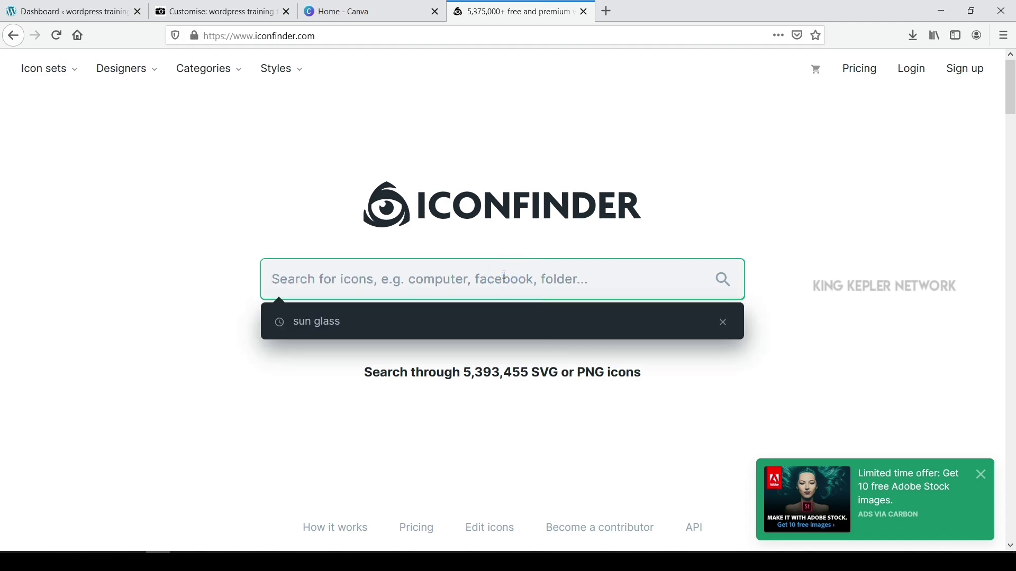
text(pg)
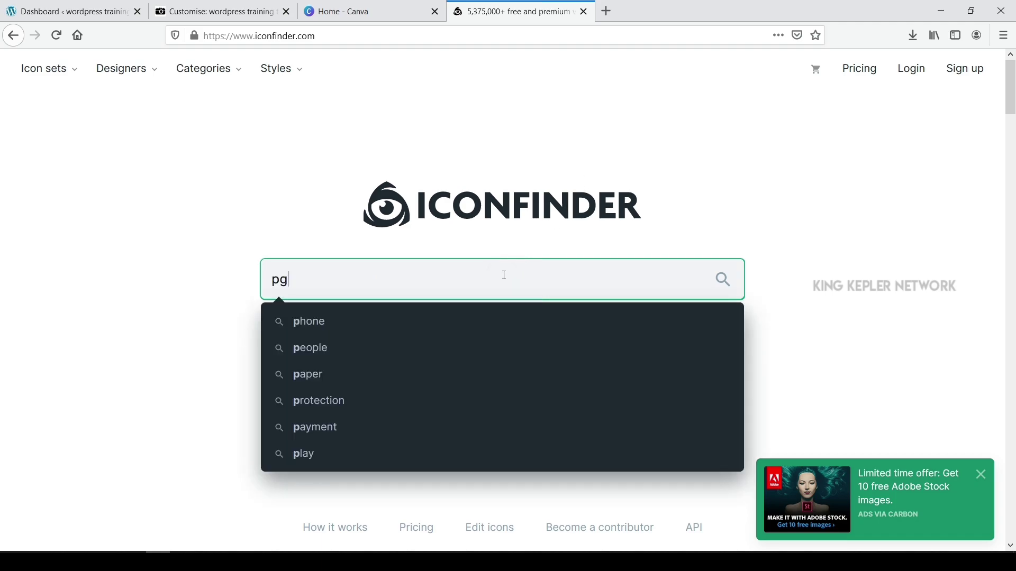
key(BackSpace)
text(hotog)
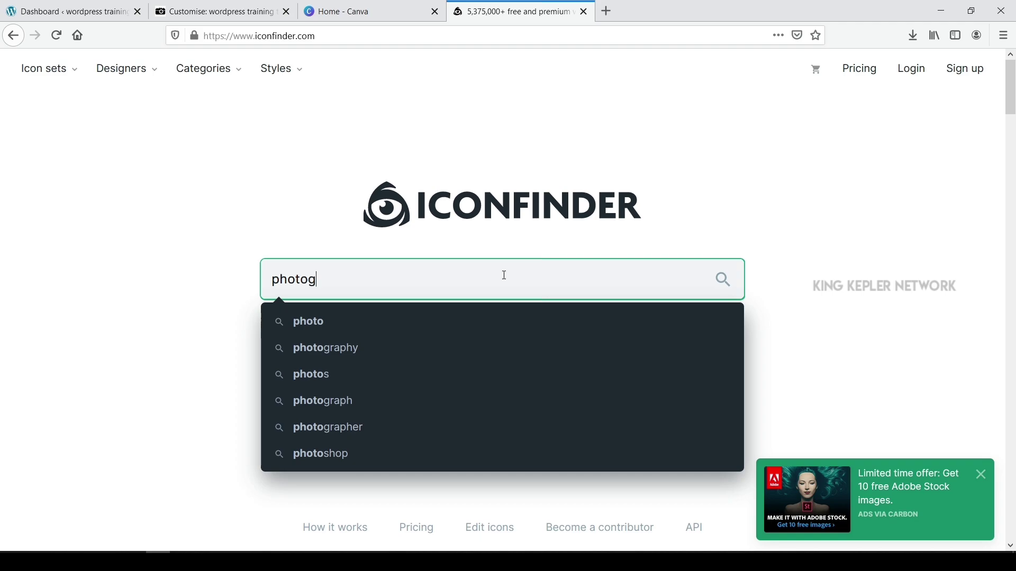
text(raphy)
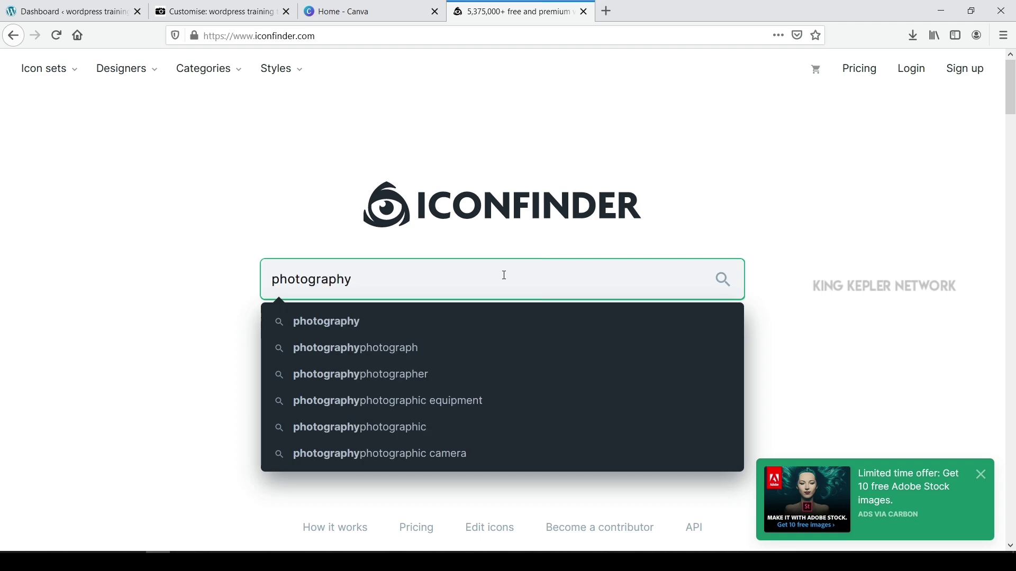
key(Return)
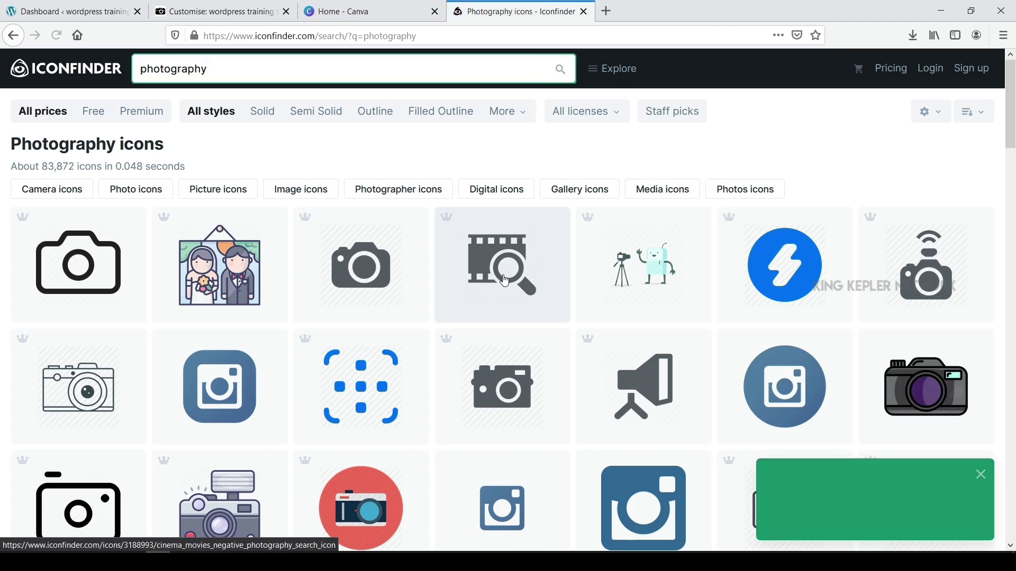
scroll(492, 280, down, 5)
scroll(491, 279, down, 8)
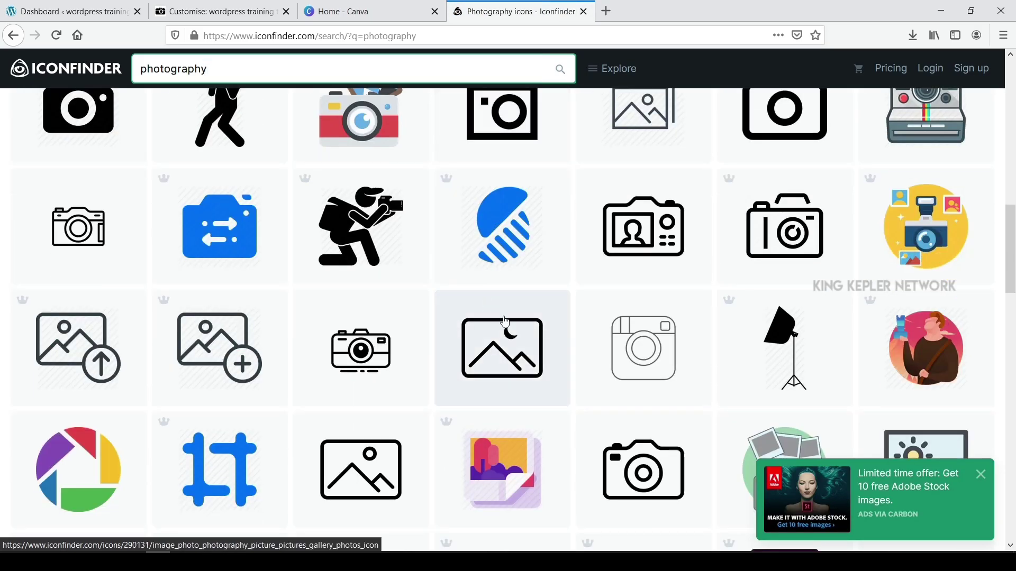
scroll(506, 326, up, 13)
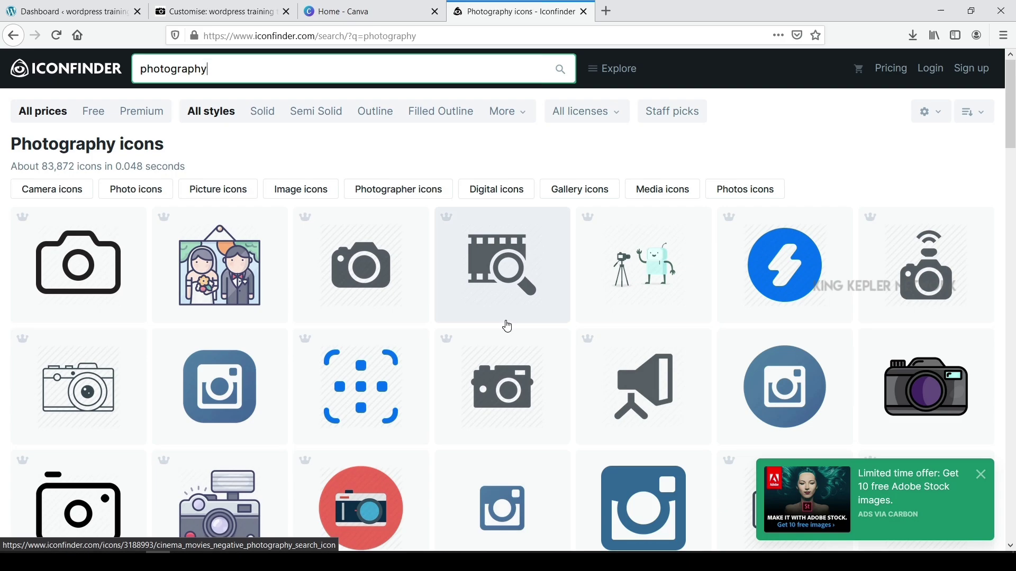
key(alt+Left)
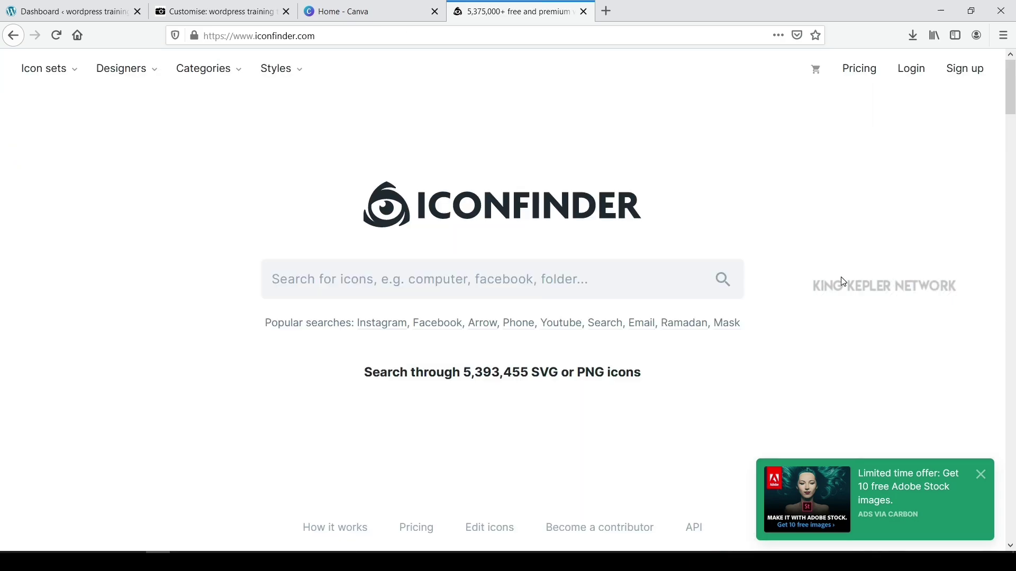
Go back from Iconfinder to Google, search for "stencil" and open the Stencil graphic design tool's website.
key(ctrl+Page_Up)
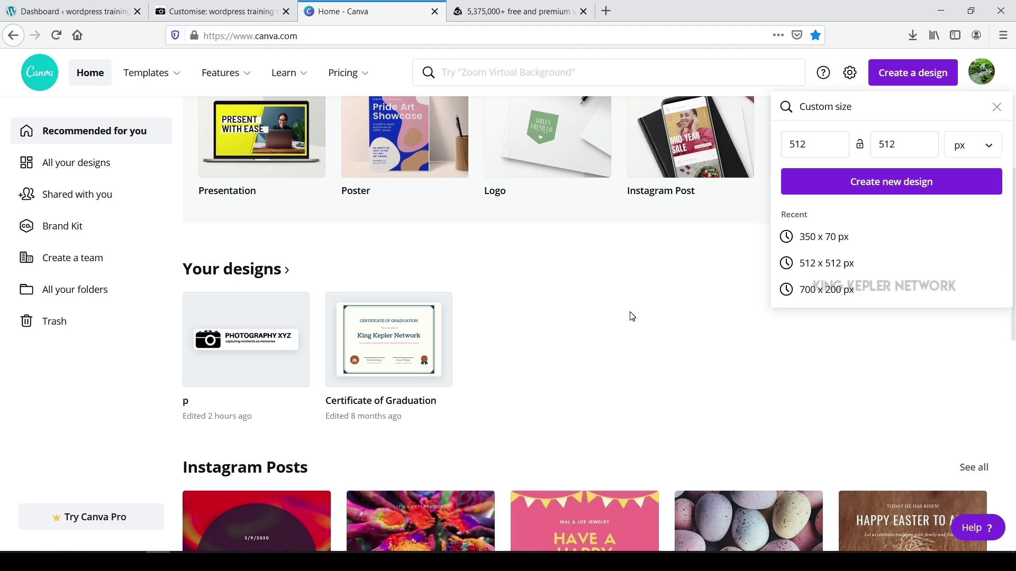
click(554, 12)
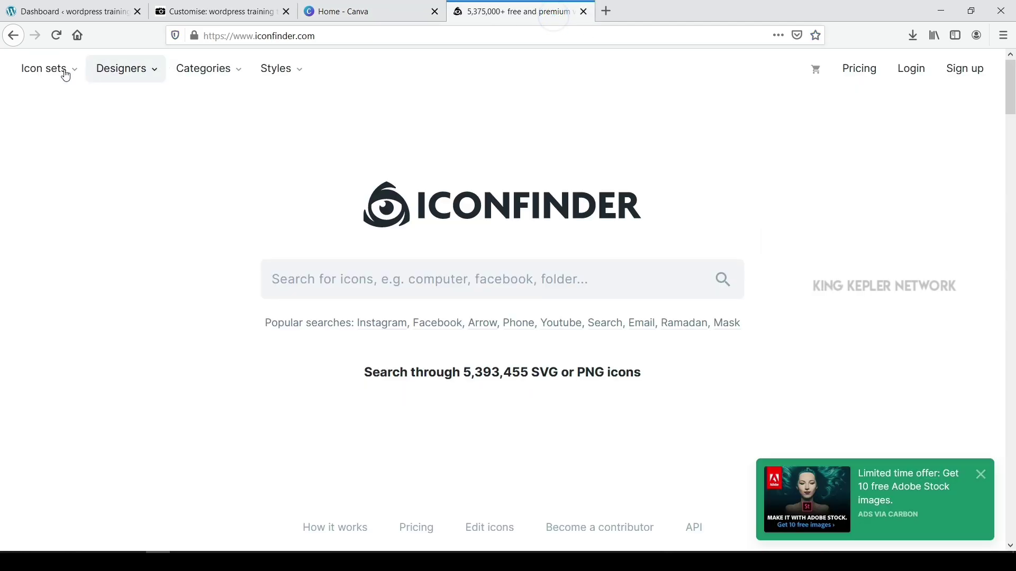
click(13, 36)
triple_click(220, 69)
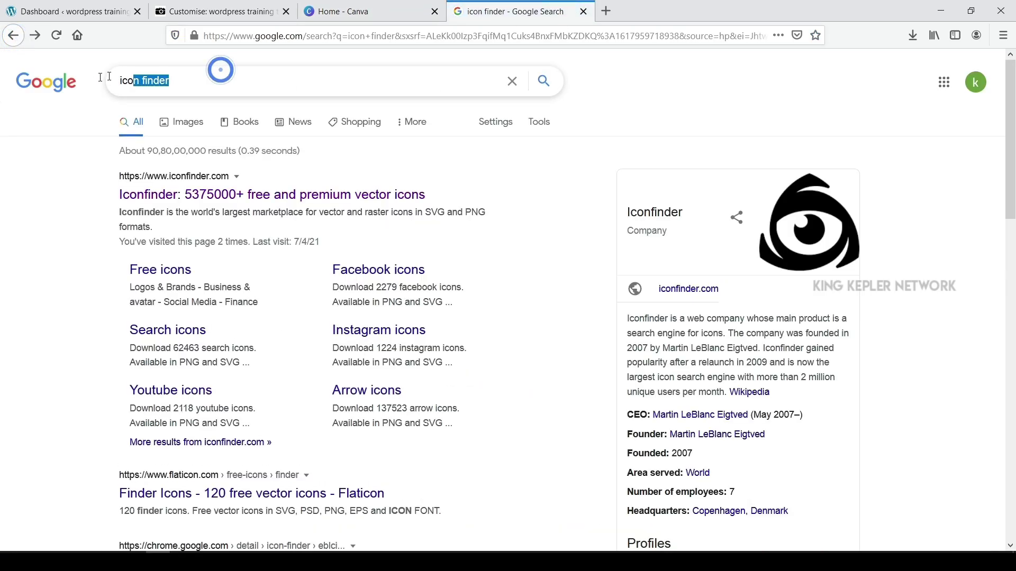
text(stencil)
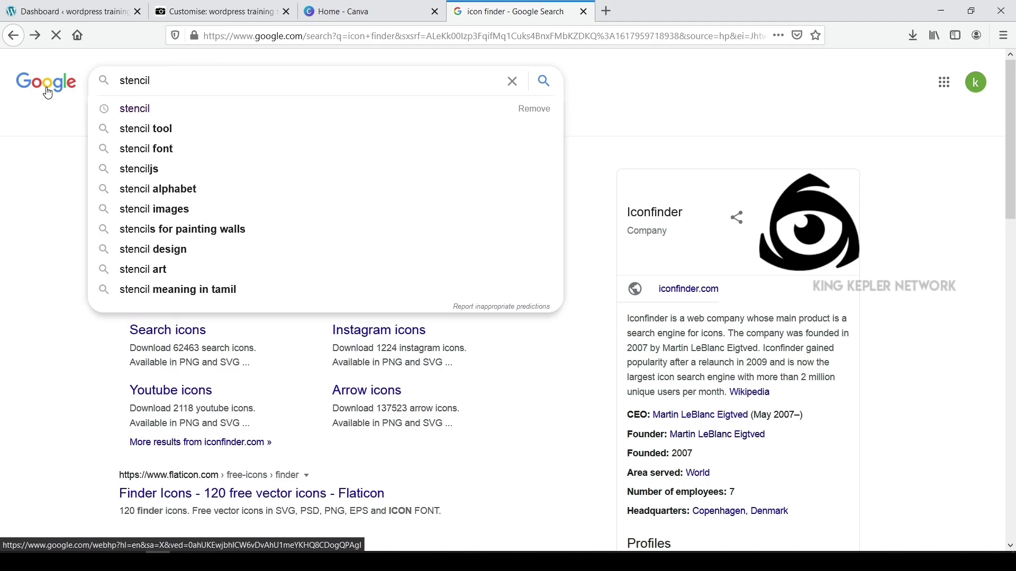
key(Return)
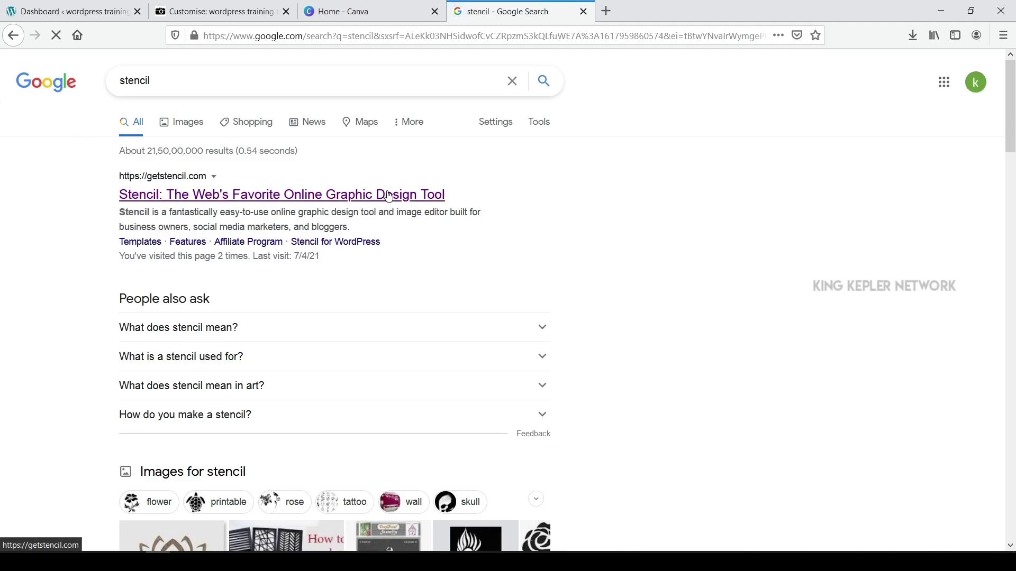
click(371, 197)
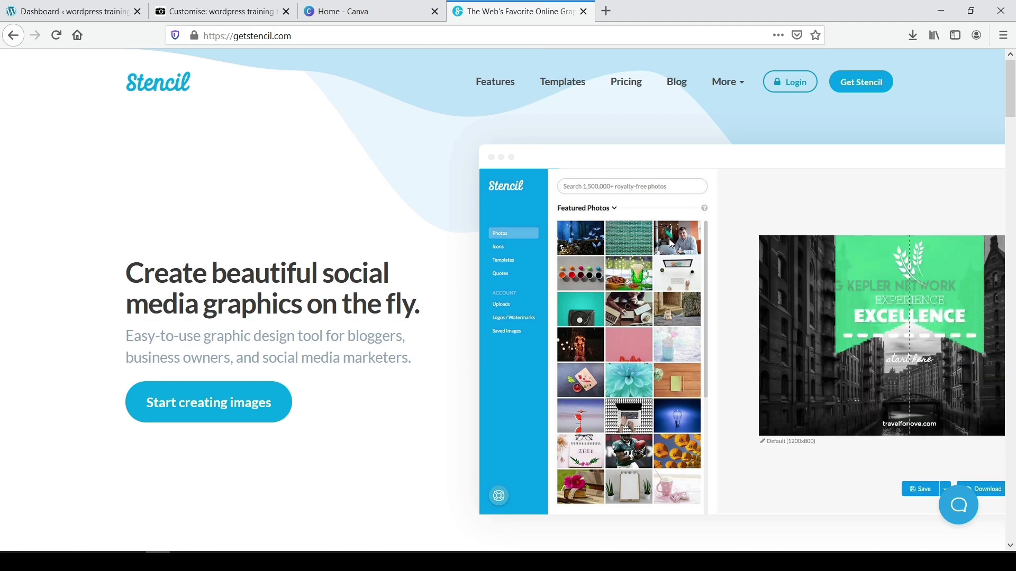
Close the Stencil and Canva pages, and open the page for adding new plugins from the WordPress dashboard.
click(435, 12)
click(434, 12)
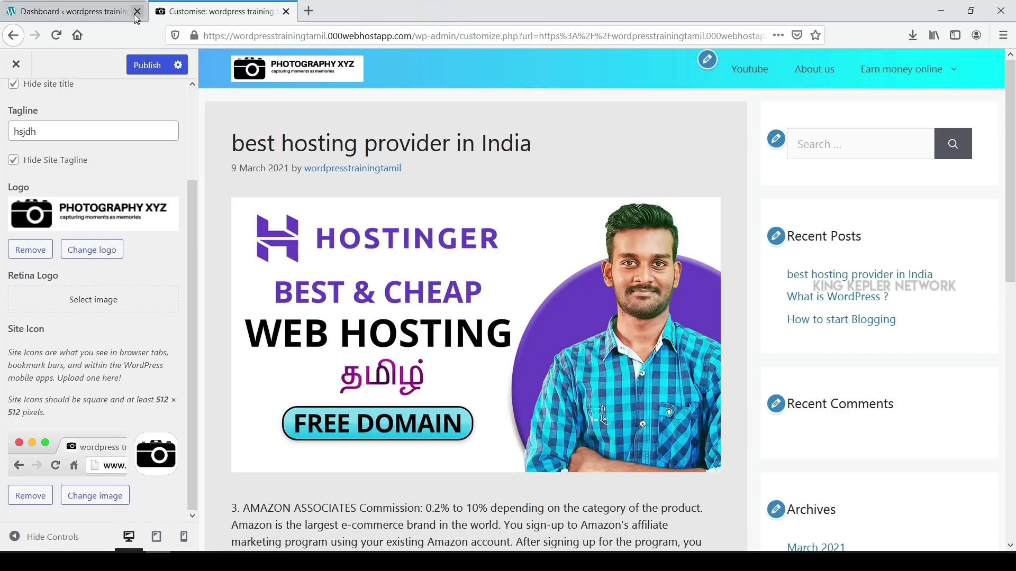
click(45, 11)
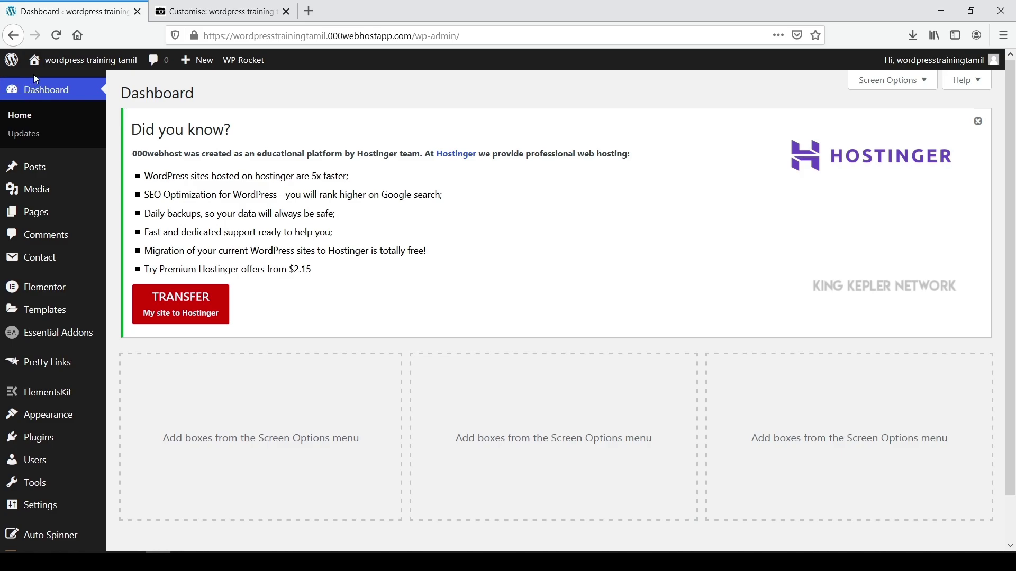
mouse_move(21, 439)
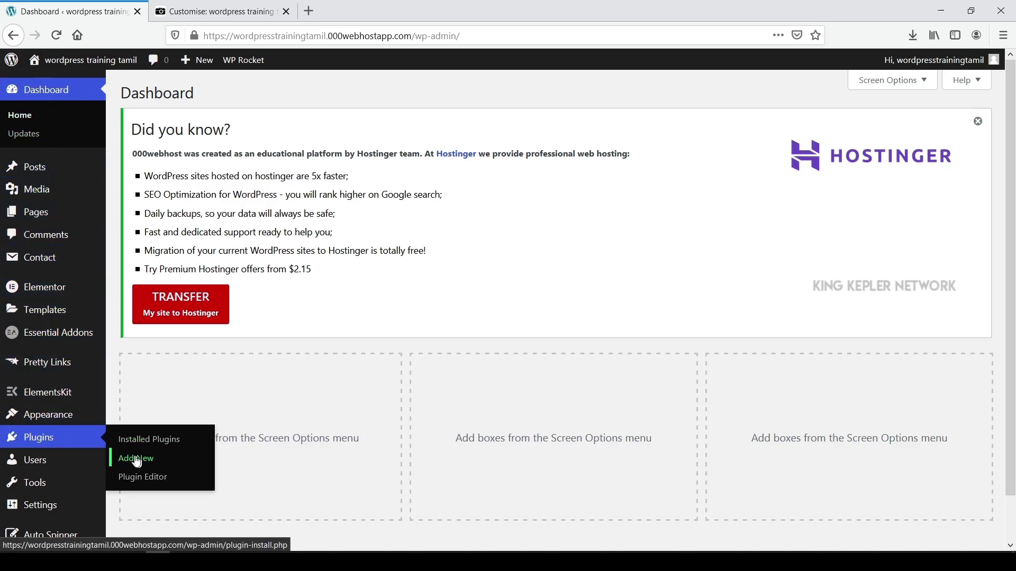
click(163, 463)
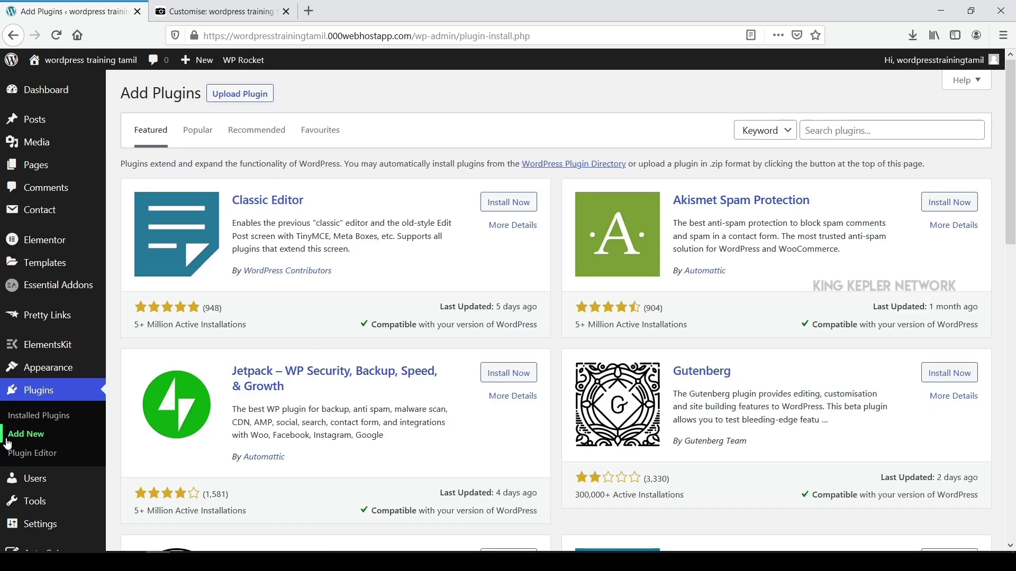
Search the plugins for "favicon", and install and activate Favicon by RealFaviconGenerator.
click(850, 132)
text(favicon)
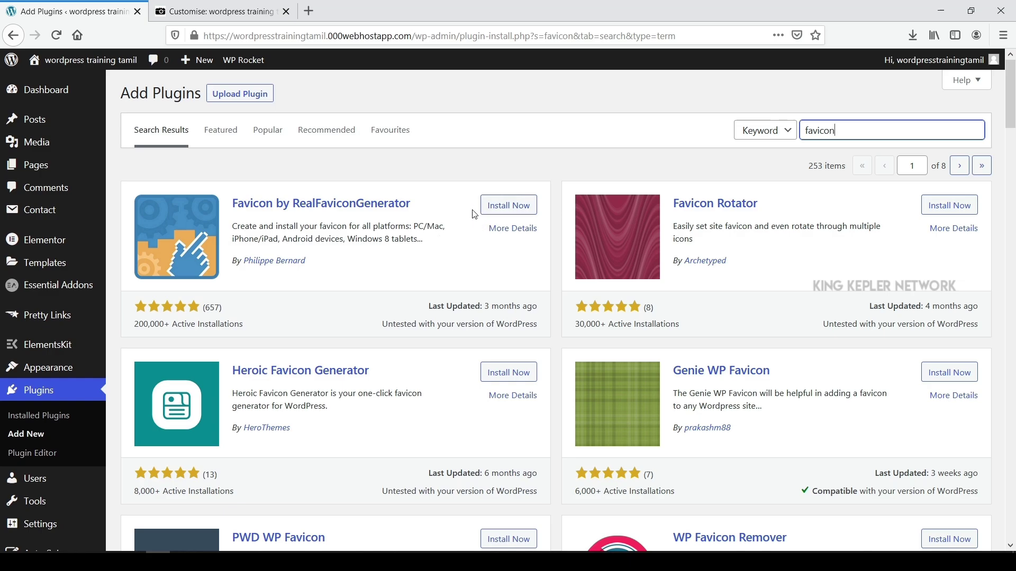
click(516, 209)
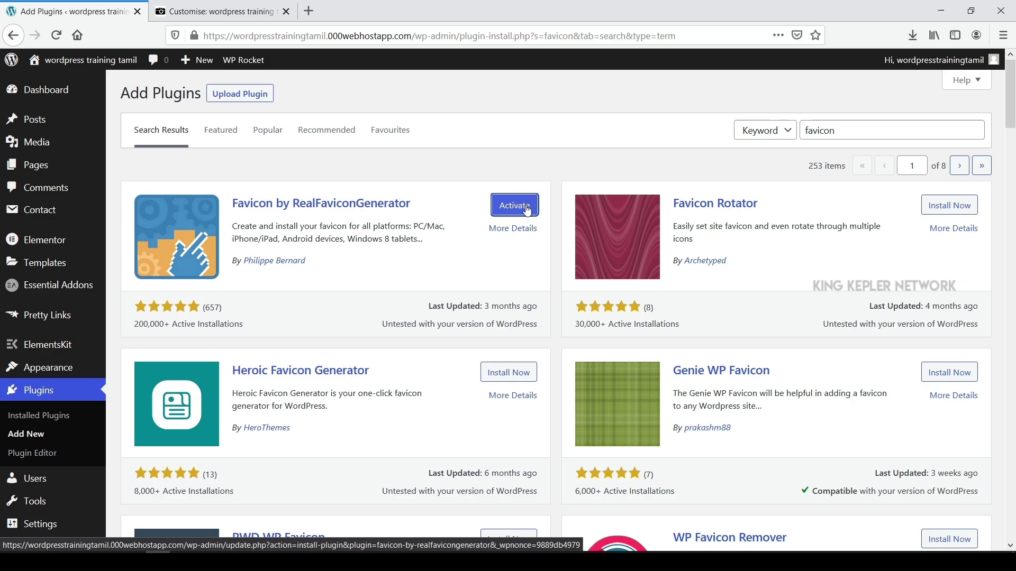
click(519, 206)
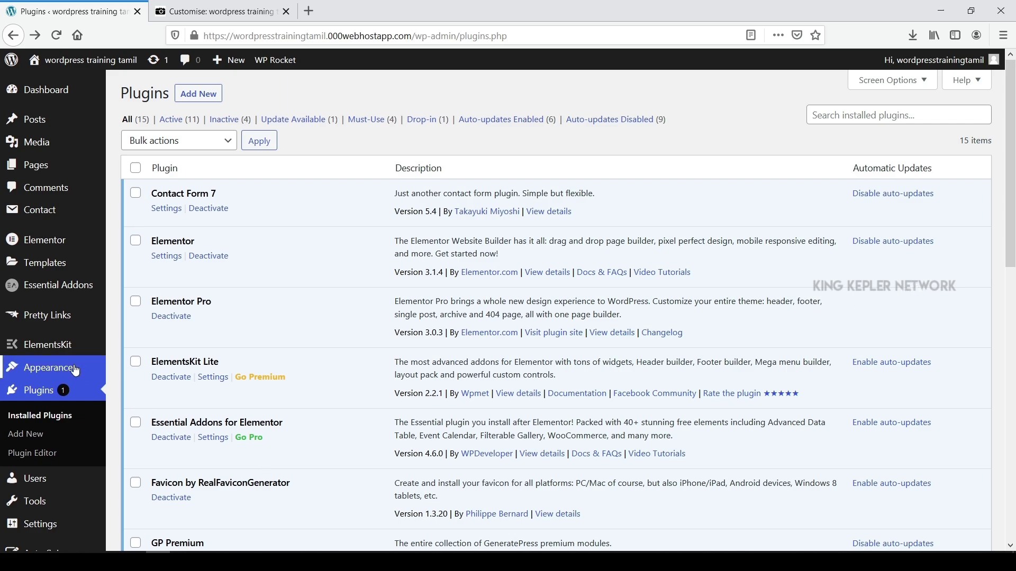
Open the Favicon settings, set the camera image cropped-Untitled-design1.png from the media library as the master picture, and start generating the favicon.
mouse_move(79, 369)
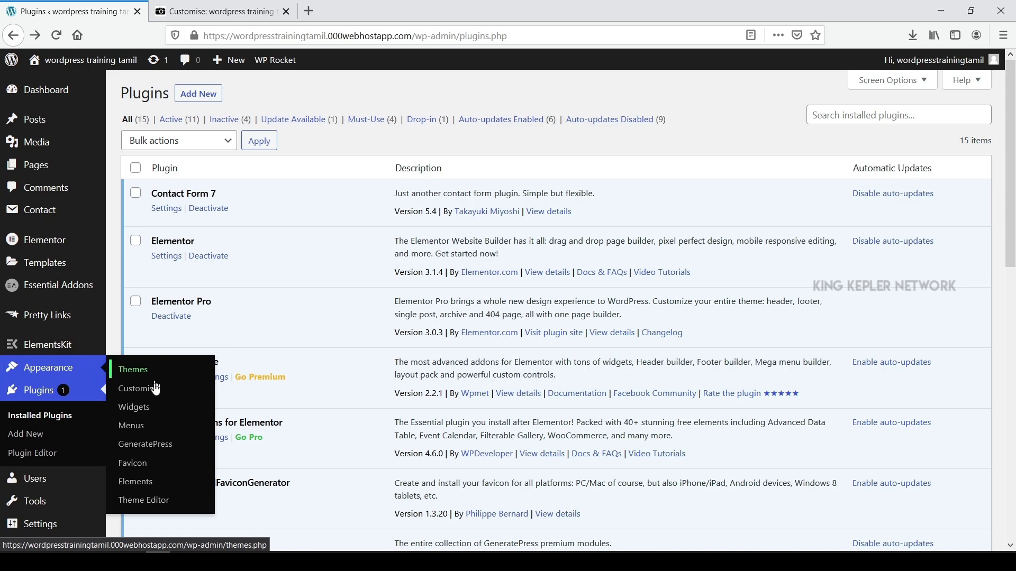
click(136, 464)
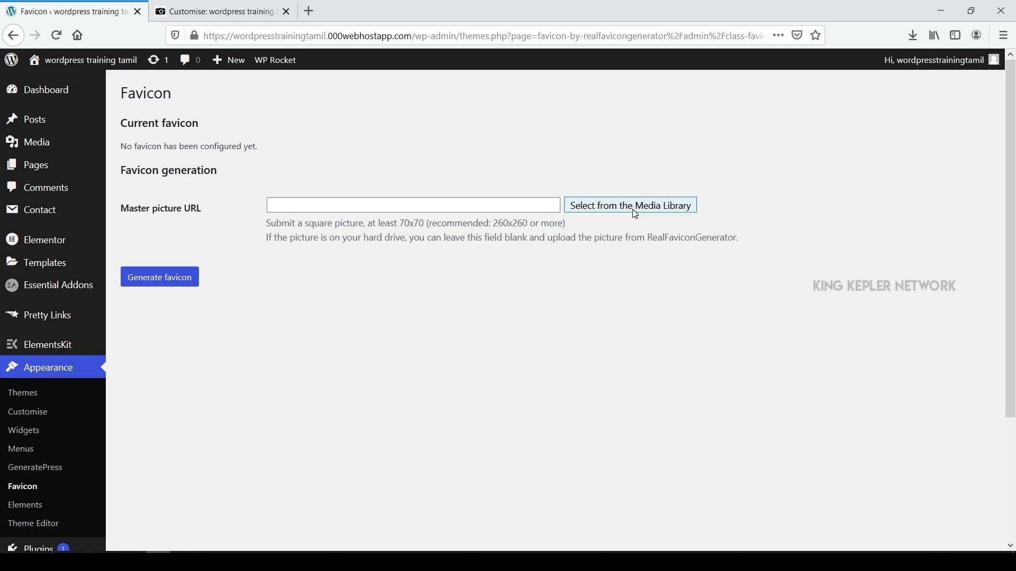
click(614, 206)
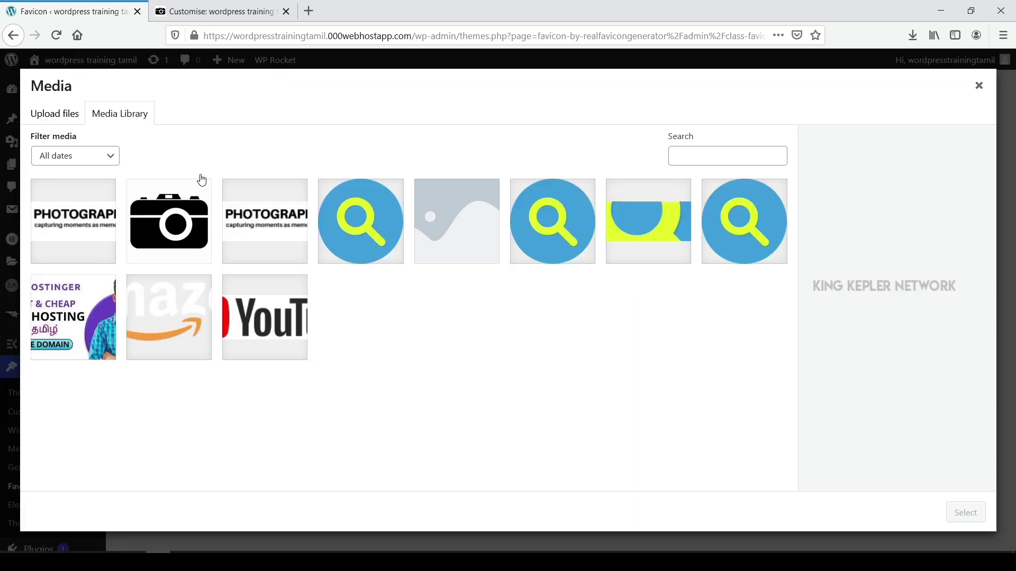
click(191, 212)
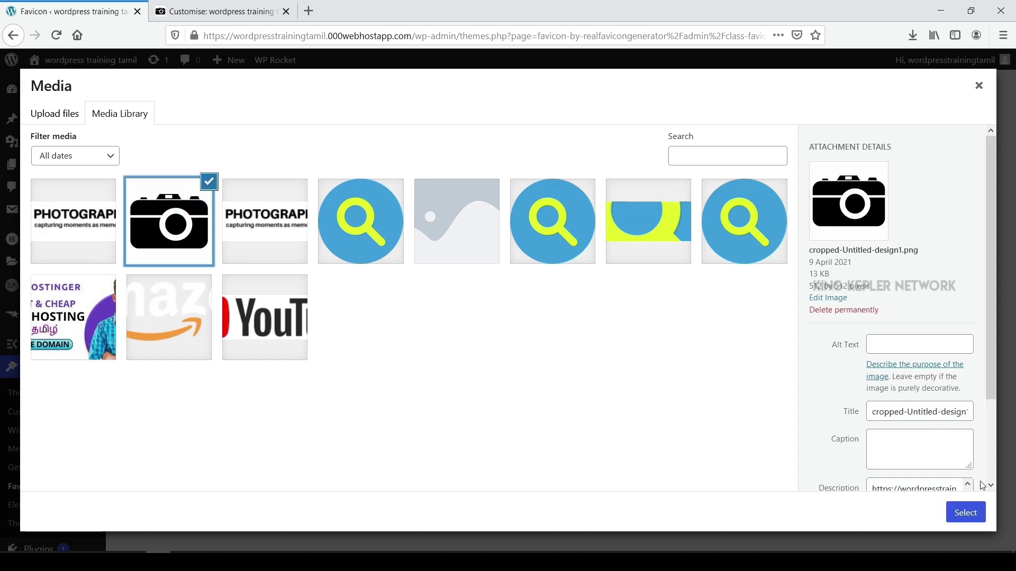
click(968, 512)
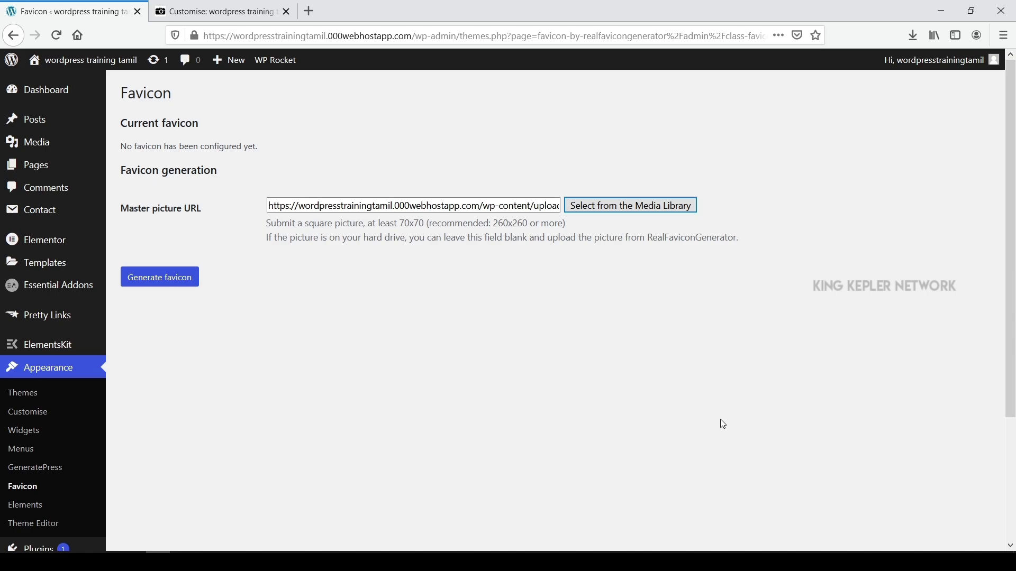
click(167, 278)
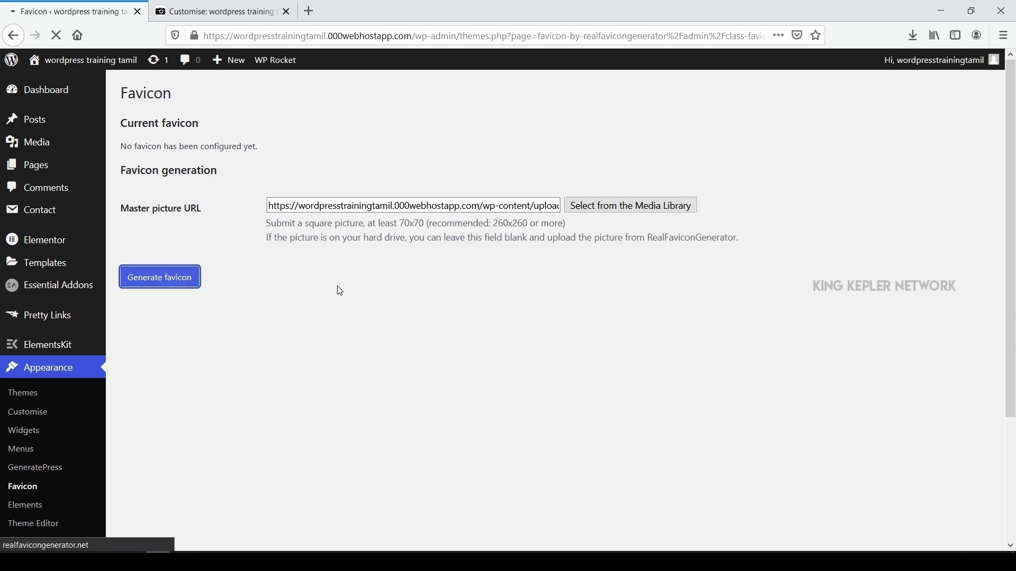